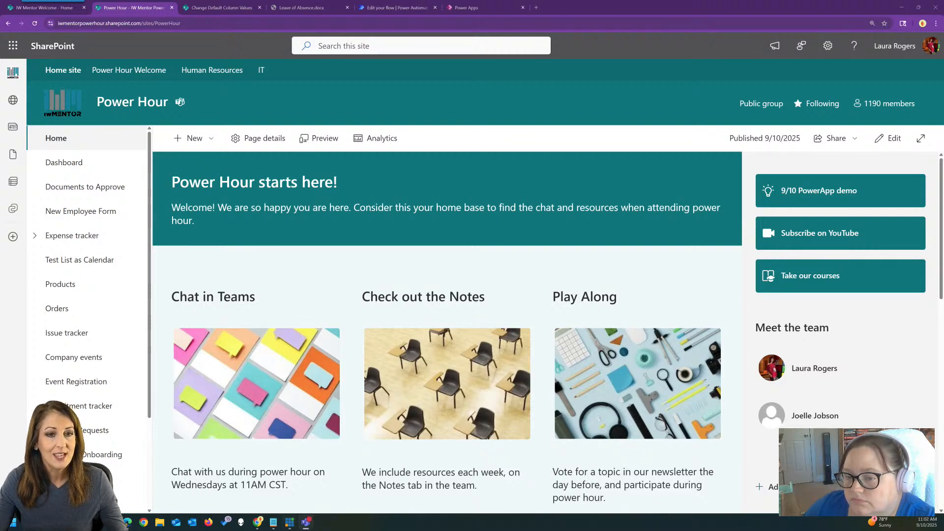
pyautogui.moveTo(0, 114); pyautogui.dragTo(578, 67)
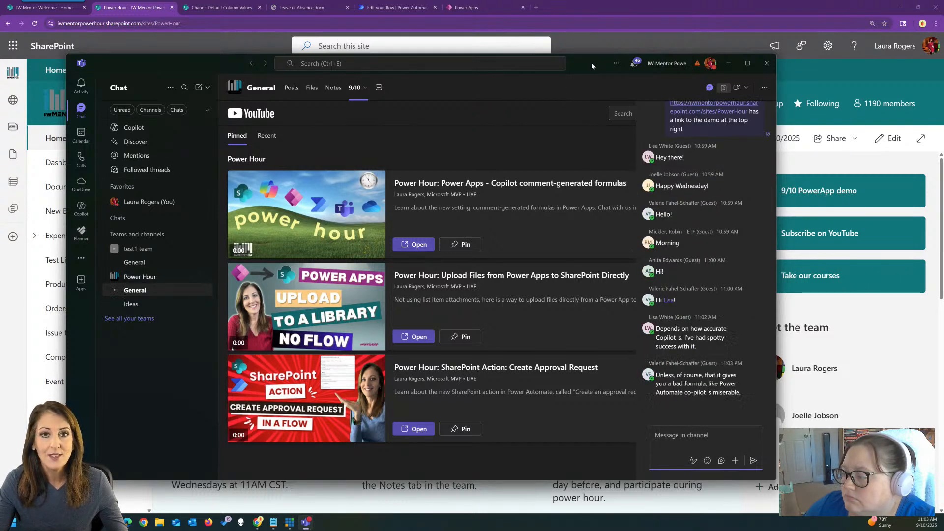
pyautogui.moveTo(592, 63); pyautogui.dragTo(0, 90)
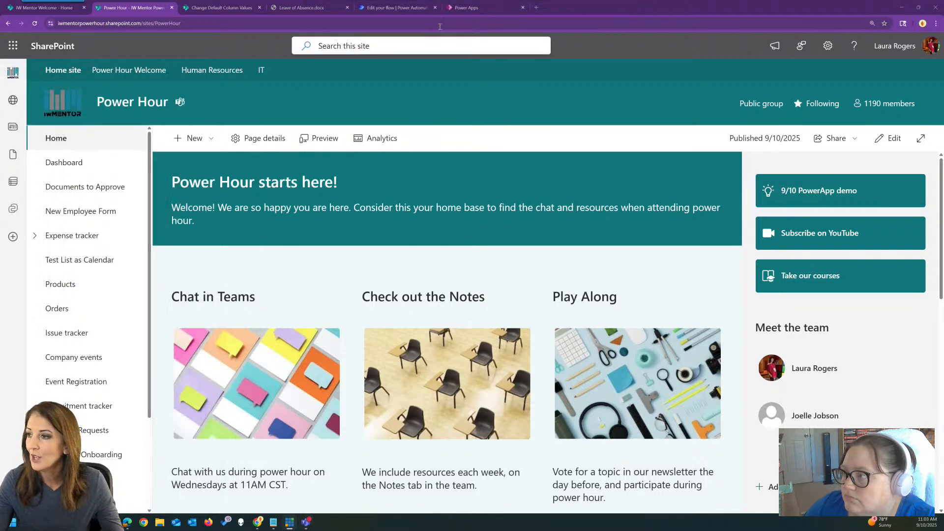
# Switch to Power Apps and open Purchase Request App1 for editing
pyautogui.click(467, 8)
pyautogui.click(132, 88)
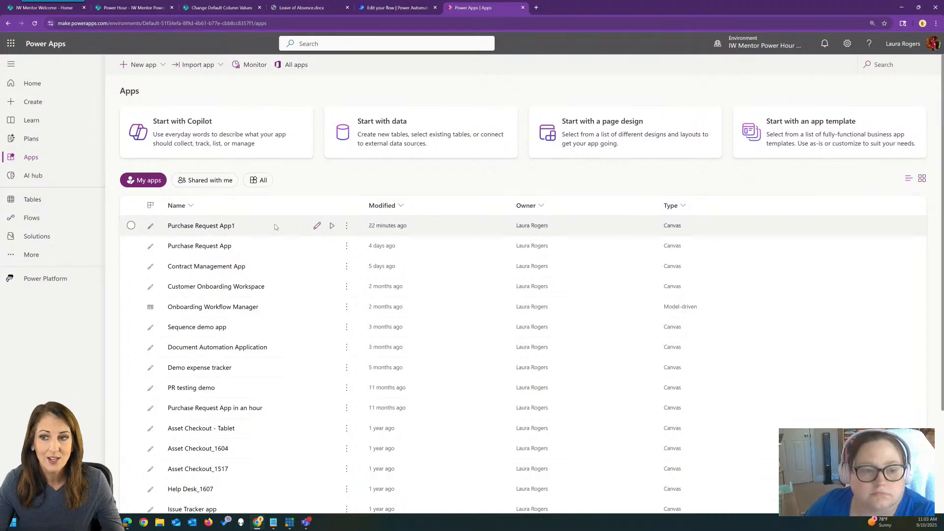
pyautogui.click(316, 226)
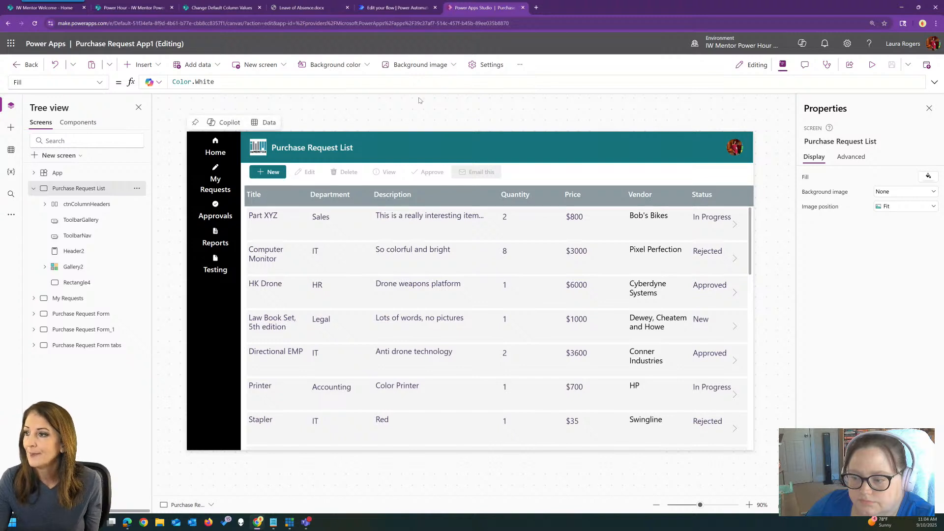
# Enlarge the browser page zoom to 150%
pyautogui.click(936, 23)
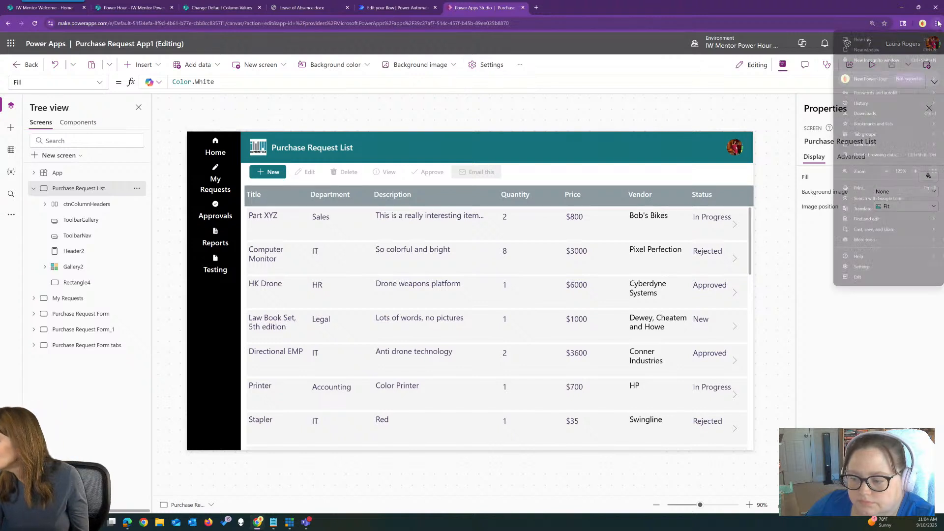
pyautogui.click(915, 171)
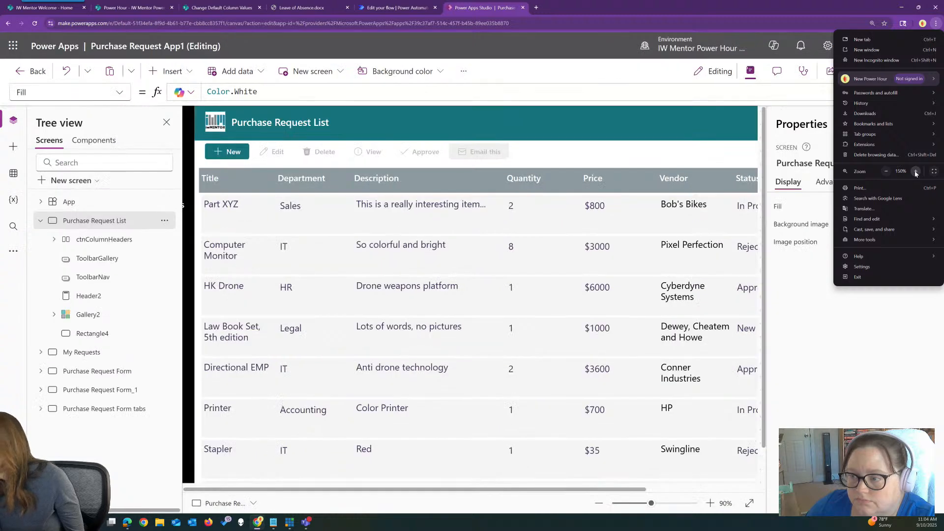
pyautogui.click(683, 3)
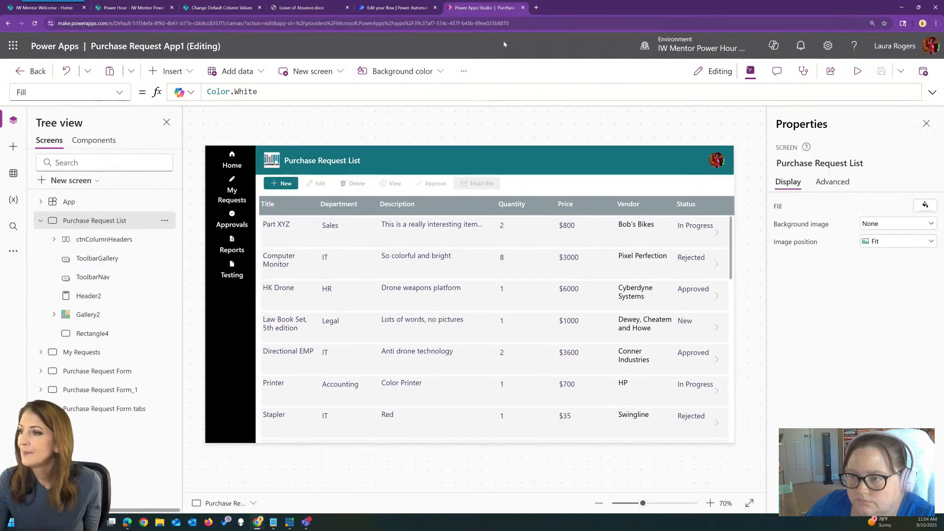
# Check the Copilot comment-generated formulas option among the new updates in the app's settings, then close the settings
pyautogui.click(462, 73)
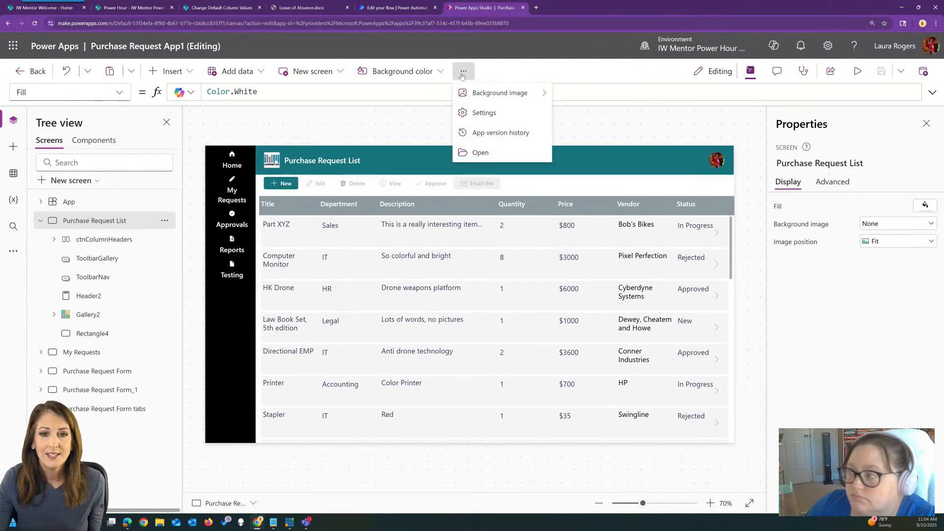
pyautogui.click(479, 115)
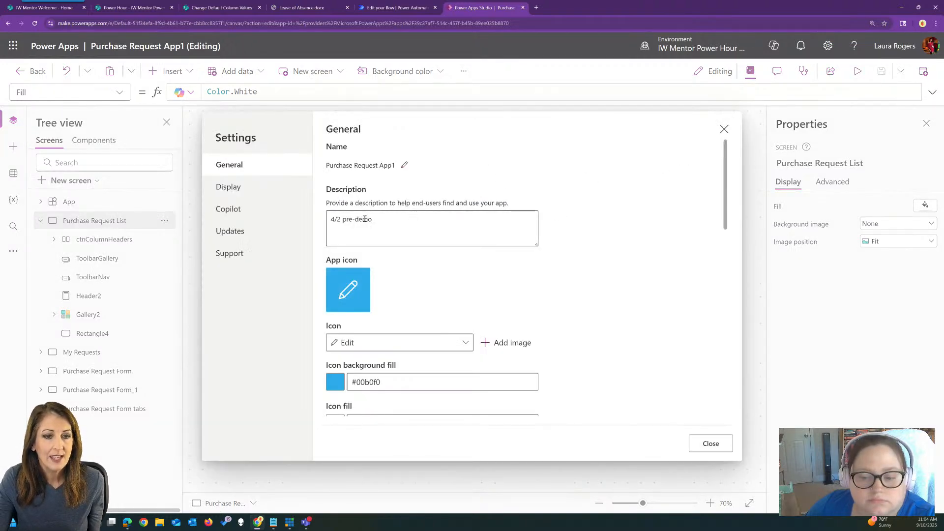
pyautogui.click(273, 240)
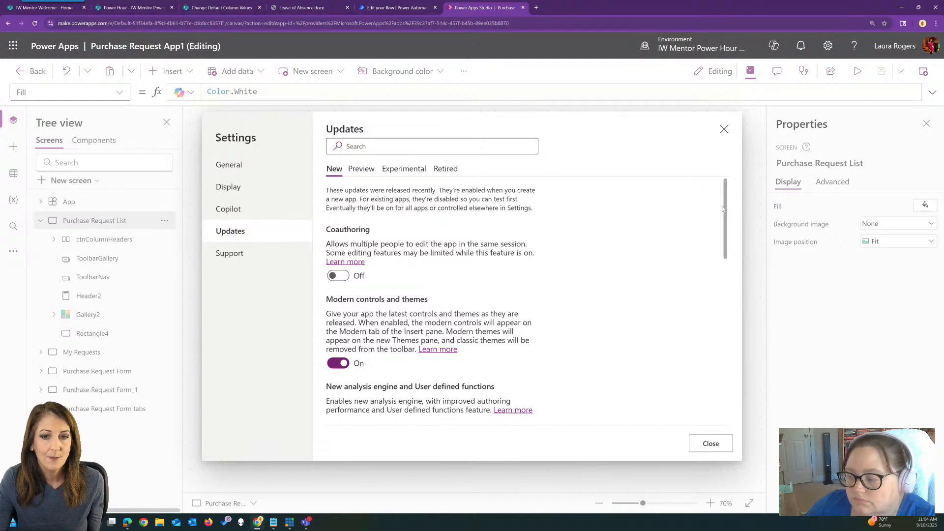
pyautogui.moveTo(727, 212); pyautogui.dragTo(733, 322)
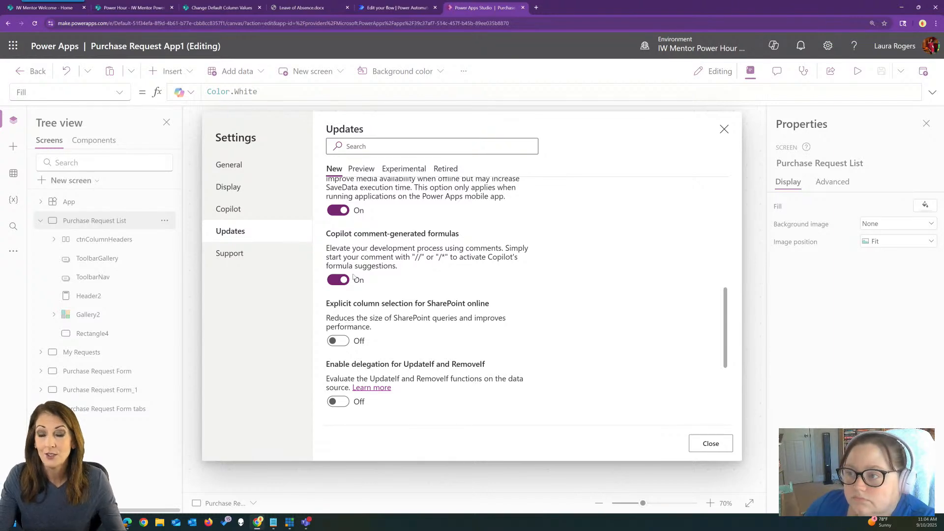
pyautogui.click(725, 129)
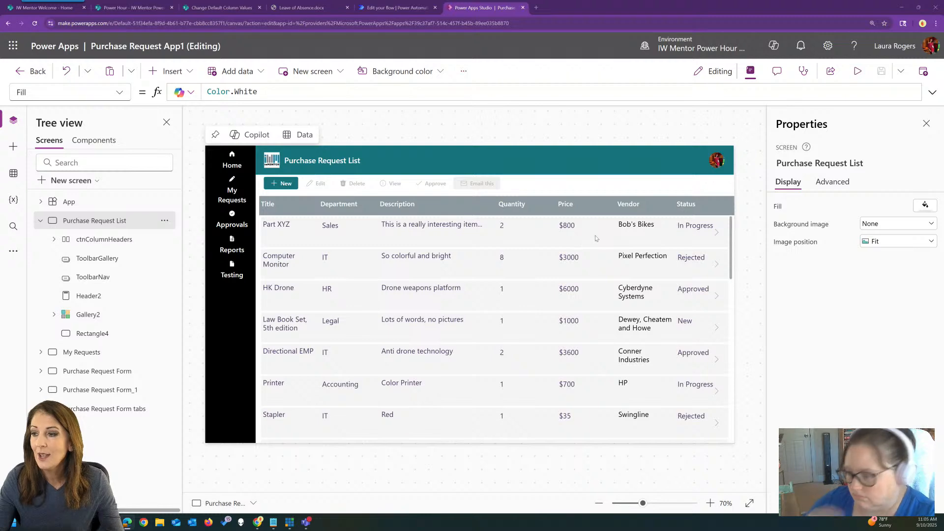
# Preview the app, view the new purchase request form, return to the request list and end the preview
pyautogui.click(858, 71)
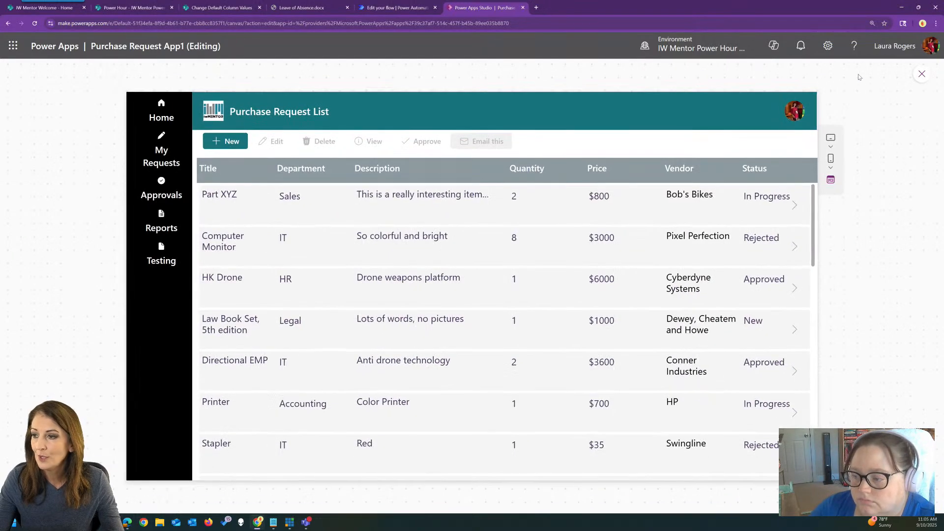
pyautogui.click(224, 143)
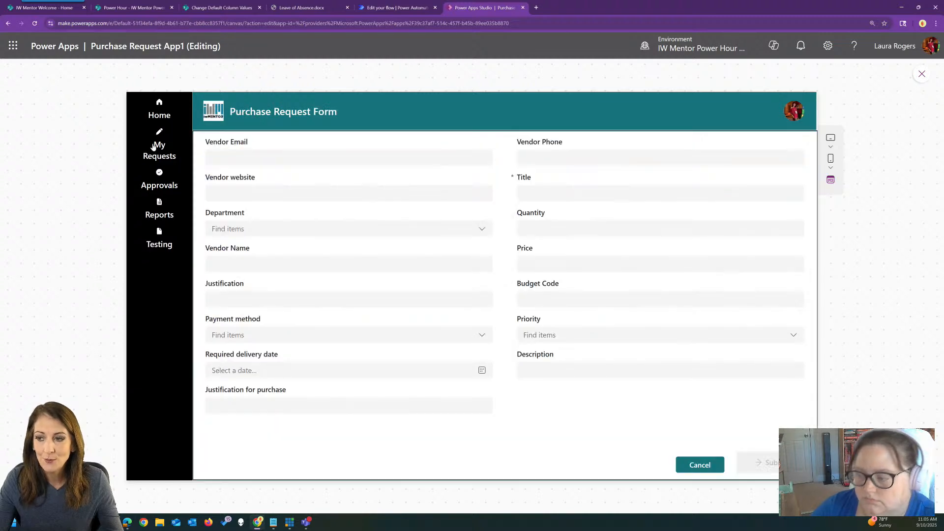
pyautogui.click(158, 112)
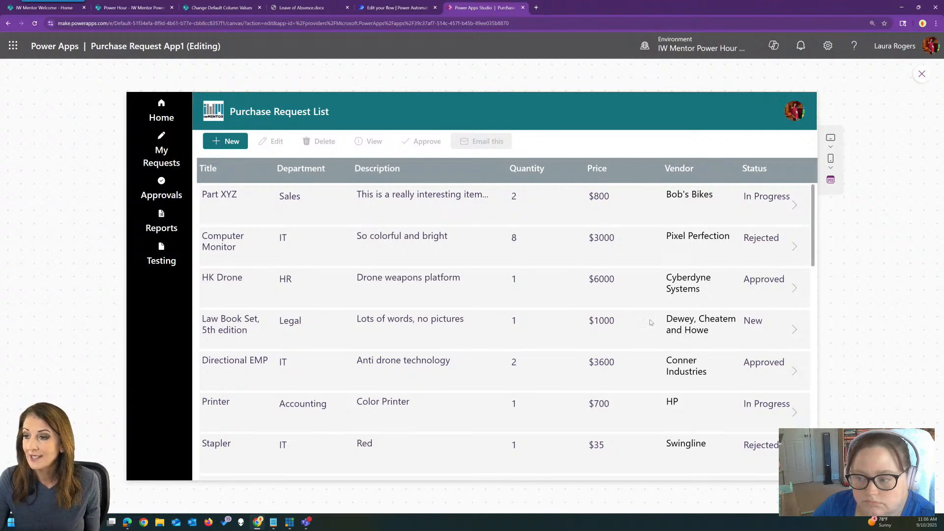
pyautogui.click(921, 74)
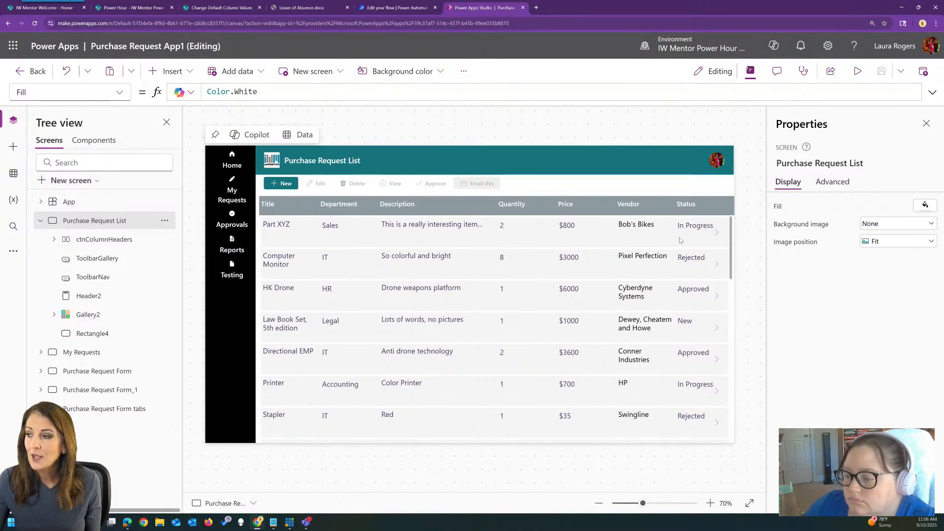
# Select the lblPM status label inside ctnProjectRow of Gallery2 and show its Color property formula
pyautogui.click(690, 227)
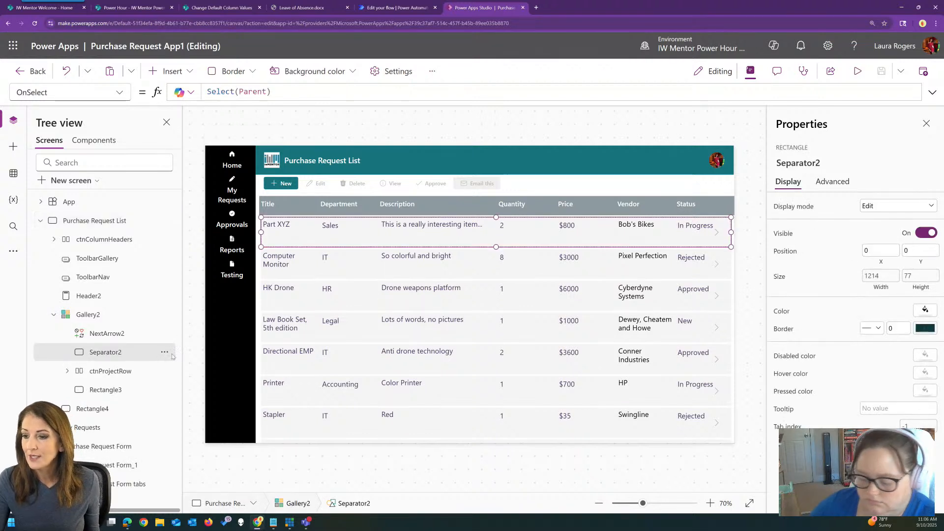
pyautogui.click(67, 371)
pyautogui.scroll(-2, 114, 345)
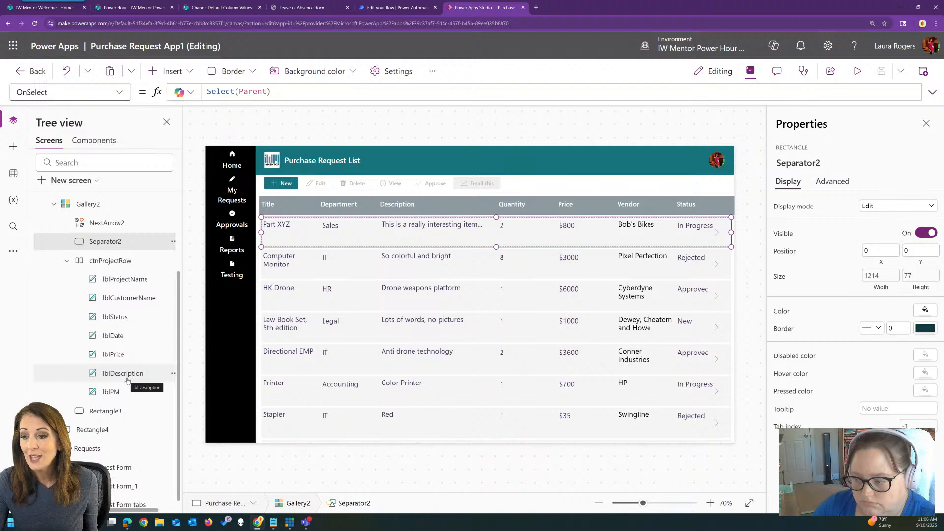
pyautogui.click(123, 392)
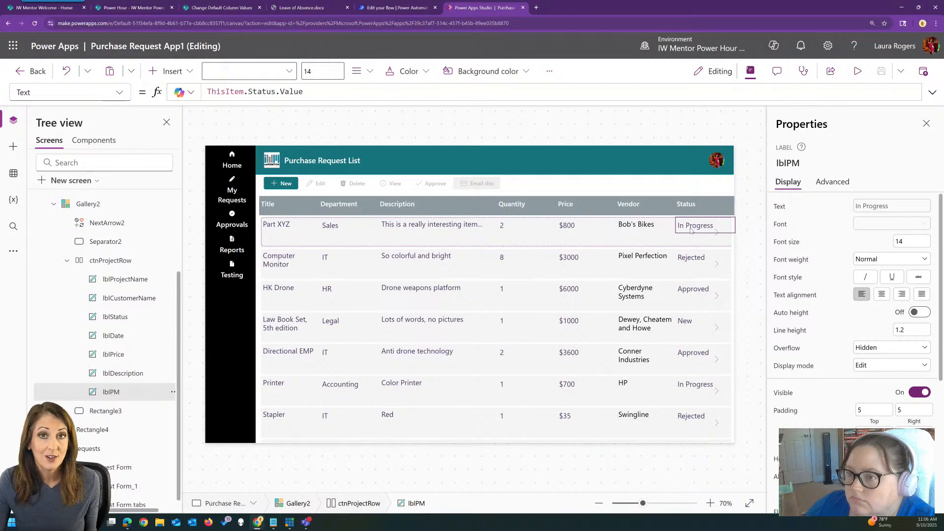
pyautogui.click(121, 93)
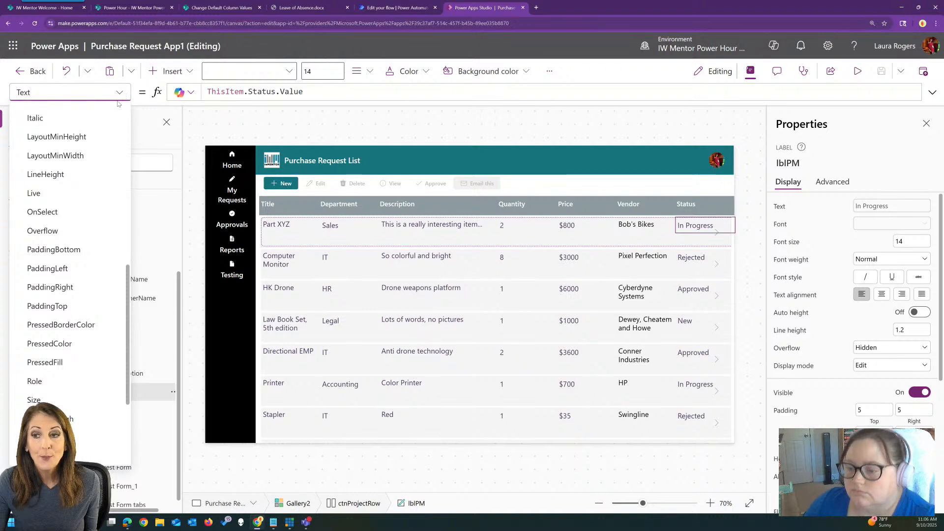
pyautogui.scroll(3, 99, 185)
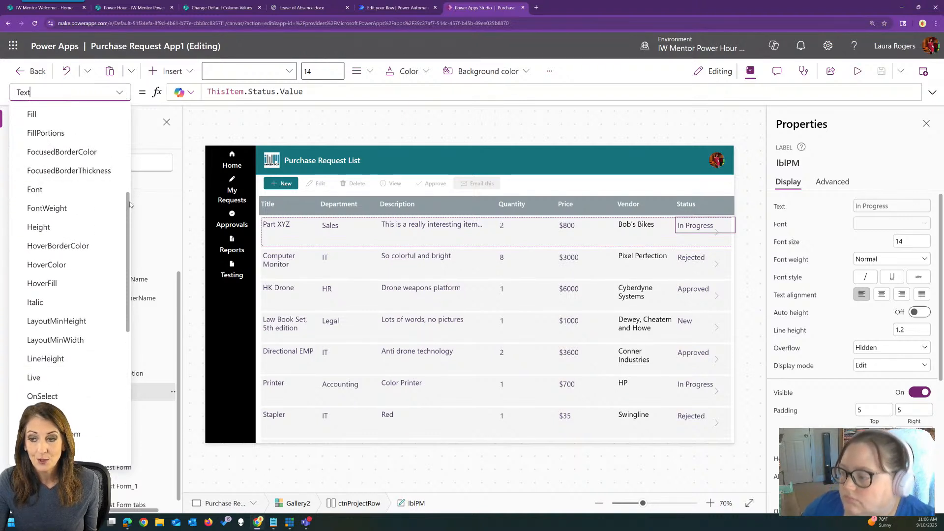
pyautogui.moveTo(129, 205); pyautogui.dragTo(130, 168)
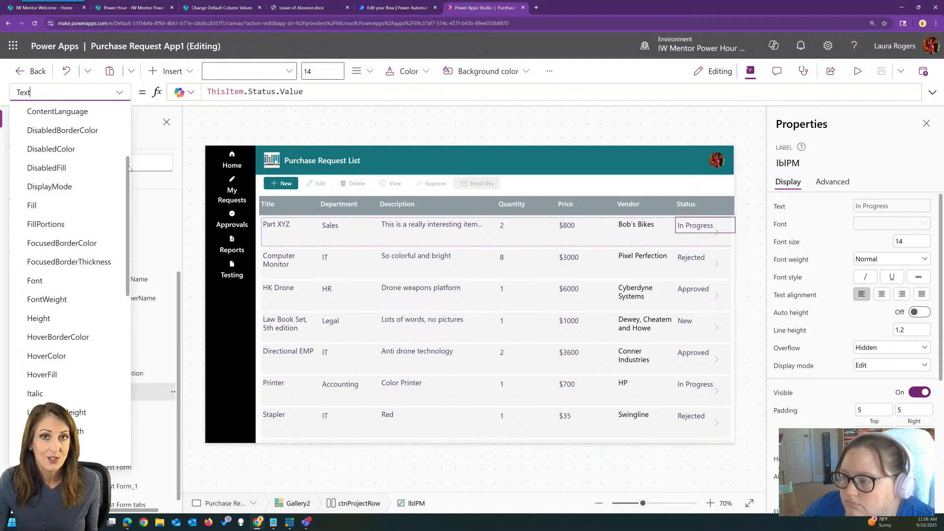
pyautogui.scroll(-2, 74, 228)
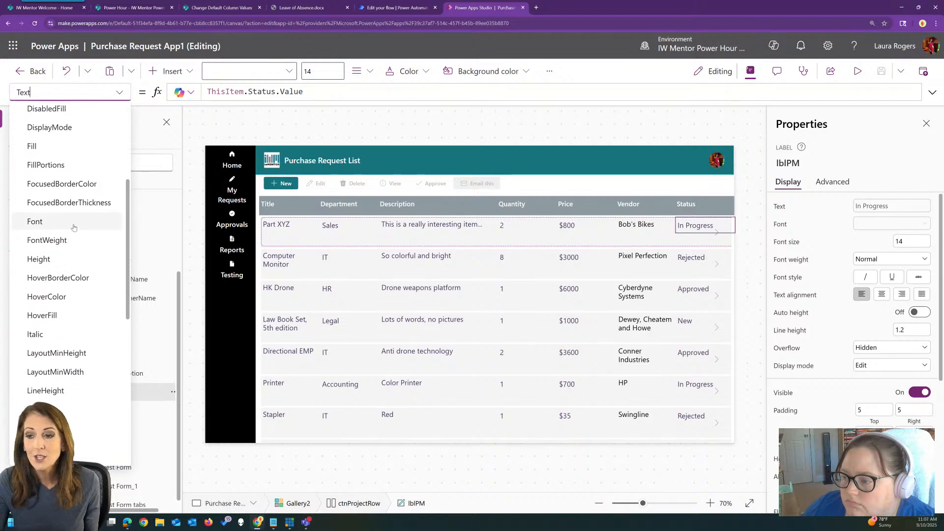
pyautogui.scroll(3, 129, 186)
pyautogui.click(49, 153)
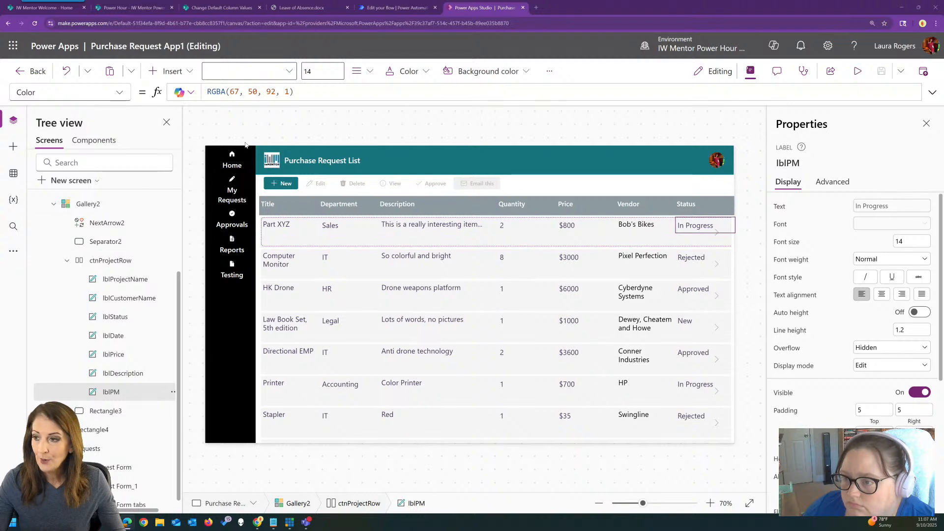
# Replace the color formula with the comment "// green if 'New', blue if 'Approved', orange if 'In Progress'" and accept Copilot's Switch formula
pyautogui.click(931, 93)
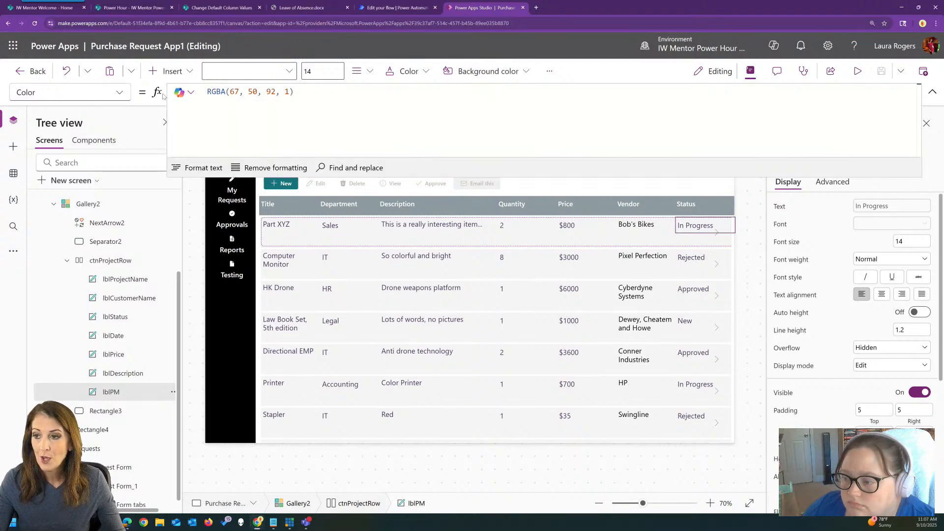
pyautogui.moveTo(294, 92); pyautogui.dragTo(199, 93)
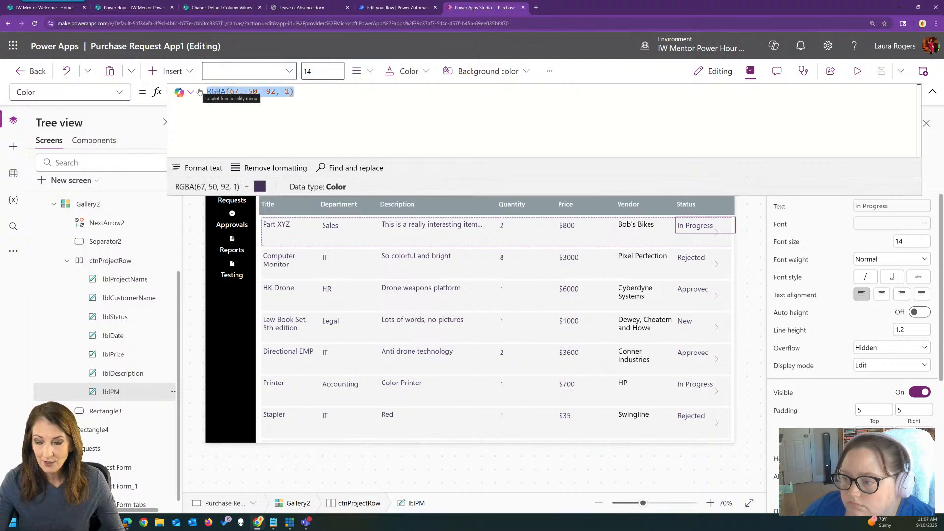
pyautogui.write("// green if 'New', blue if 'Approved', orange if 'In Progress'")
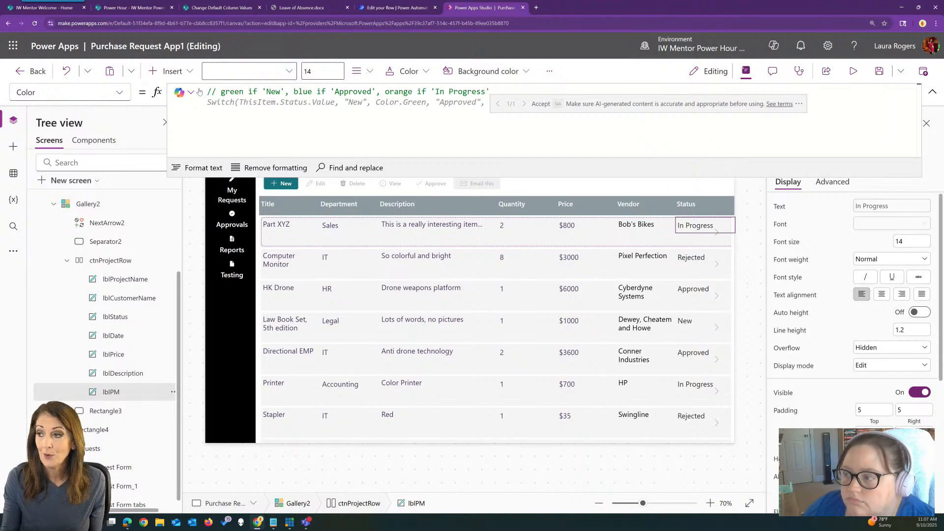
pyautogui.press('Return')
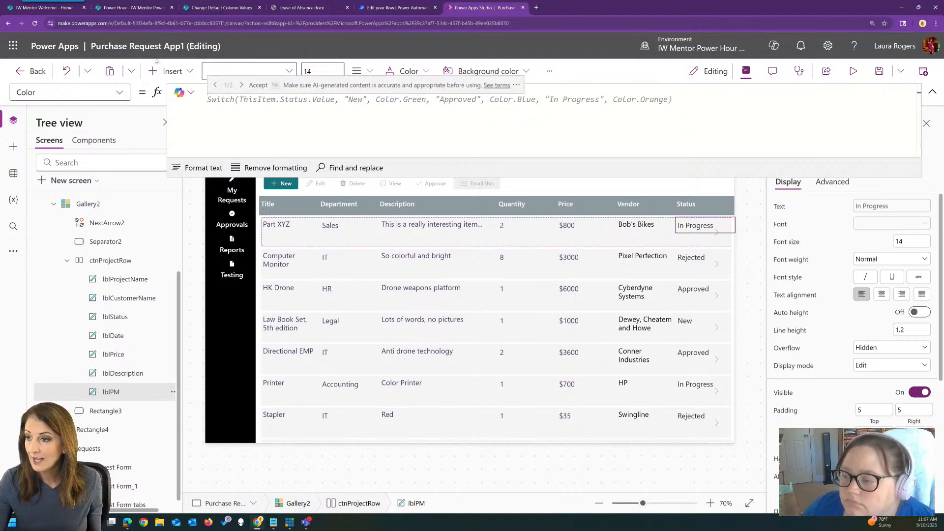
pyautogui.press('Tab')
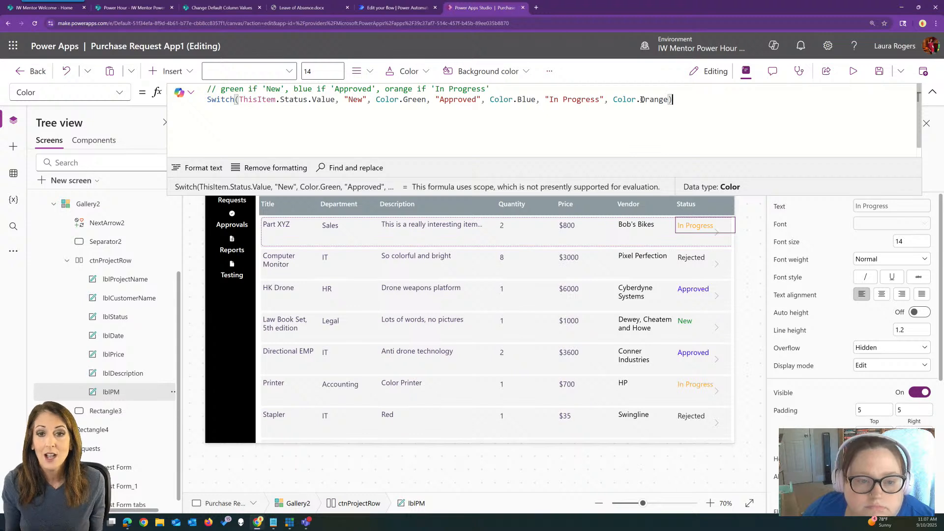
# Extend the formula comment with ", red if 'Rejected'" and accept Copilot's suggested Switch formula that includes Color.Red
pyautogui.click(498, 89)
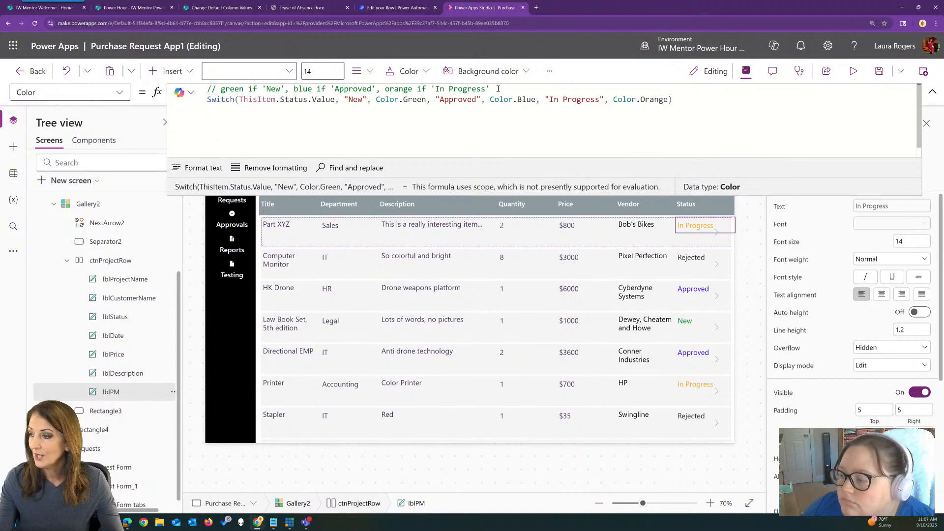
pyautogui.write(', re')
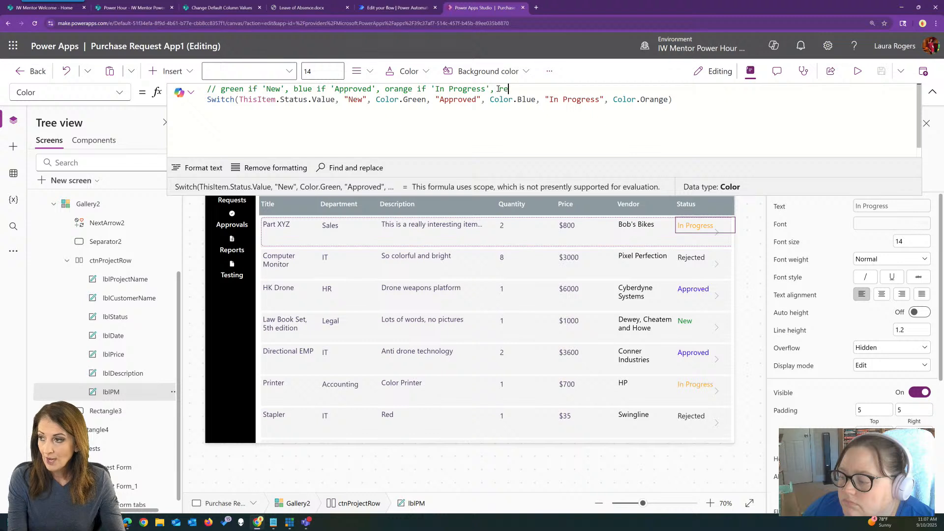
pyautogui.write("d if 'Rejected'")
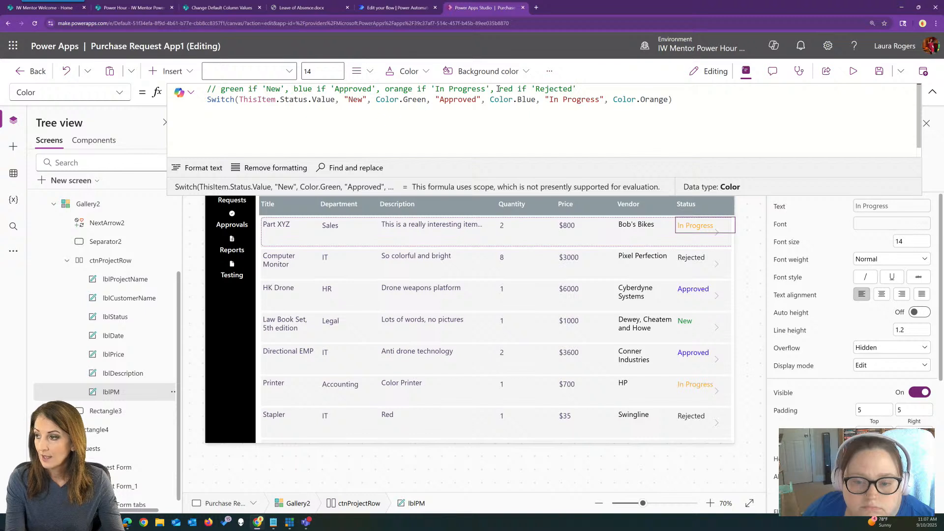
pyautogui.hotkey('shift', 'Return')
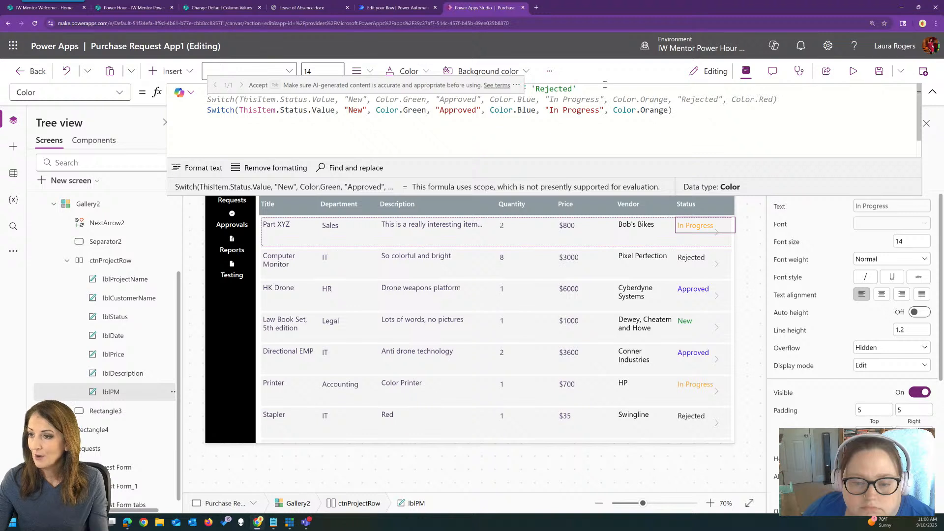
pyautogui.press('Tab')
# Delete the old three-status Switch line below the new one and format the formula text
pyautogui.moveTo(673, 110); pyautogui.dragTo(207, 110)
pyautogui.press('BackSpace')
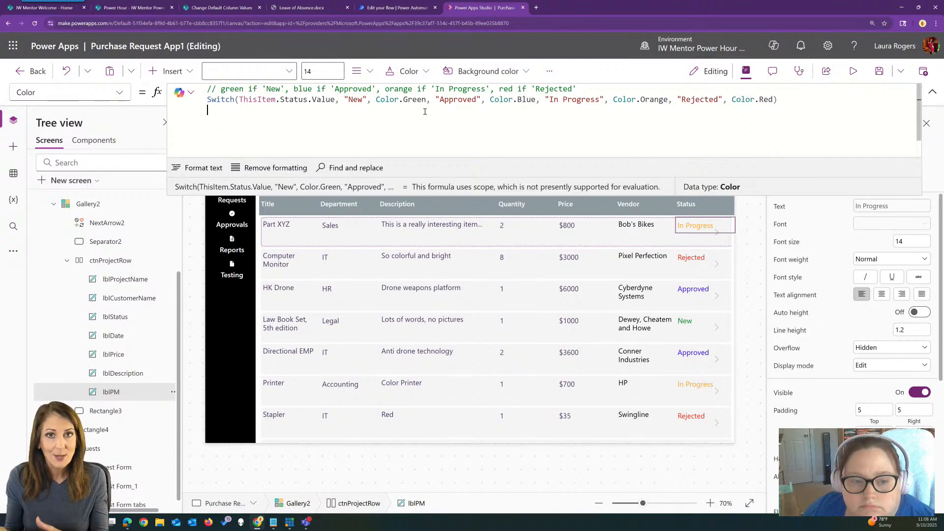
pyautogui.click(197, 168)
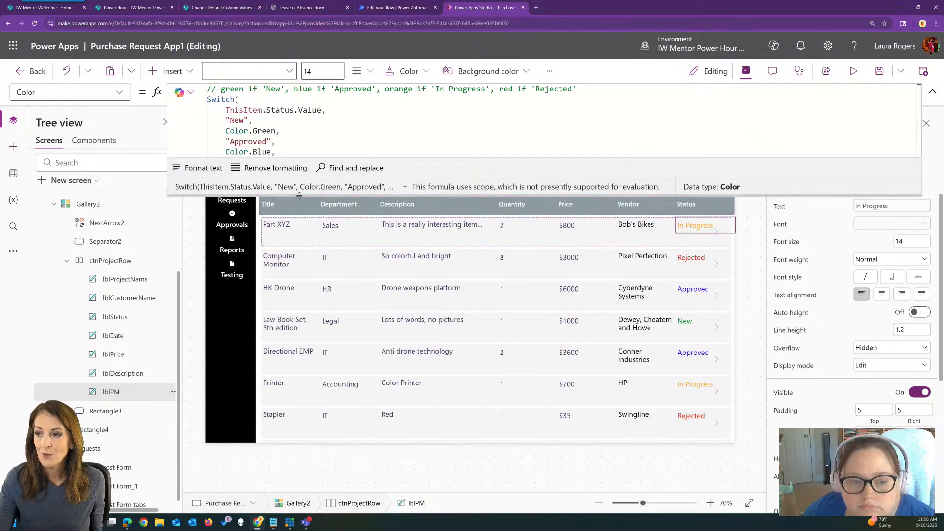
# Enlarge the formula area to examine lblPM's full color Switch formula, and collapse it again
pyautogui.moveTo(300, 196); pyautogui.dragTo(309, 347)
pyautogui.click(284, 100)
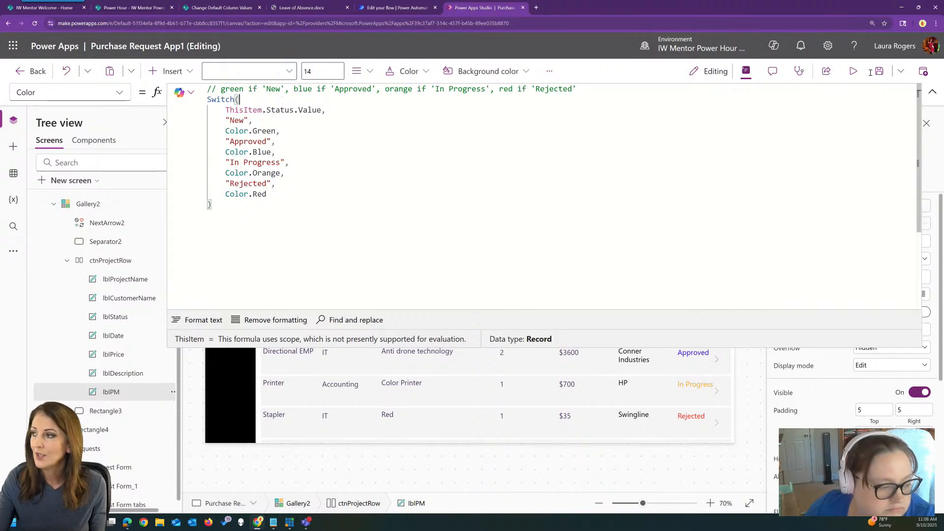
pyautogui.click(933, 92)
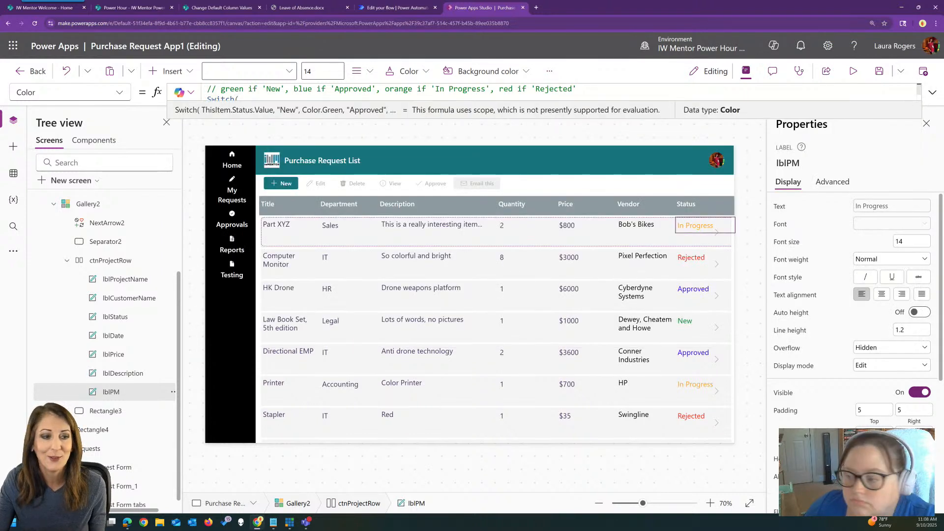
# Select the price label lblPrice in the gallery and show its FontWeight property formula
pyautogui.click(566, 225)
pyautogui.click(110, 358)
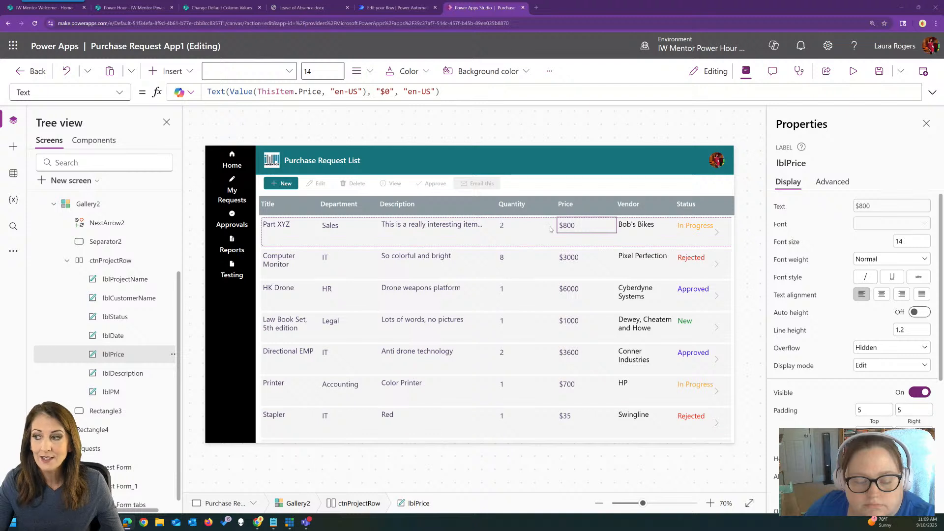
pyautogui.click(119, 92)
pyautogui.scroll(3, 115, 124)
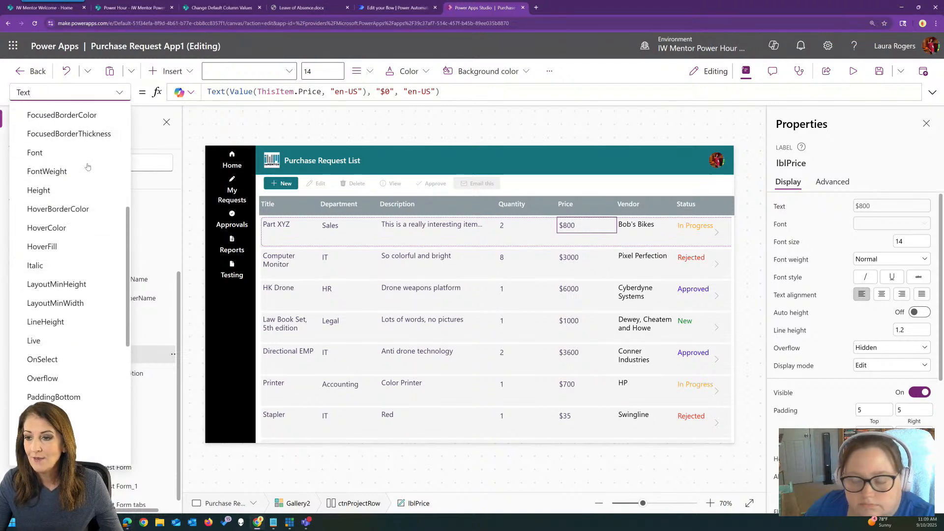
pyautogui.click(69, 171)
# Replace the font weight formula with the comment "// make font bold if price > 1000, else normal"
pyautogui.moveTo(306, 90); pyautogui.dragTo(195, 90)
pyautogui.write('/ make font size bold if price > 1000, else normal')
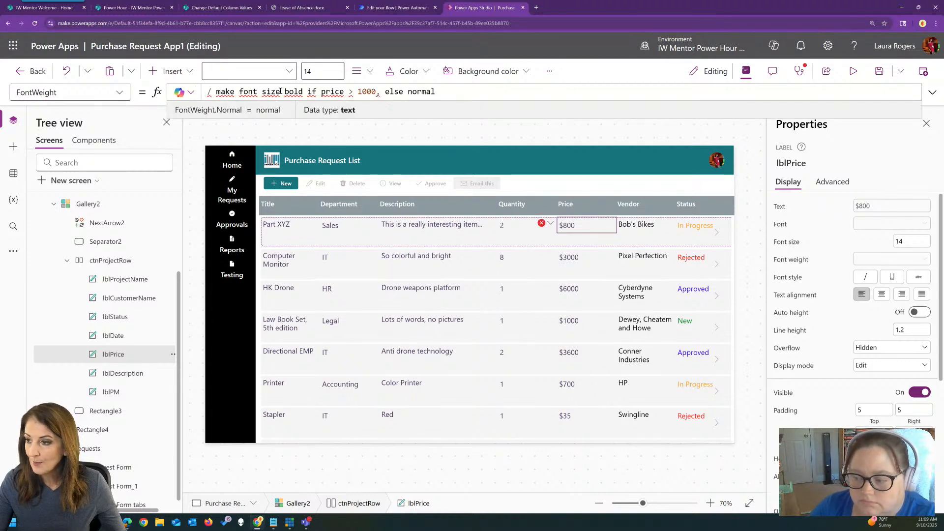
pyautogui.doubleClick(276, 91)
pyautogui.press('BackSpace')
pyautogui.press('Home')
pyautogui.write('/')
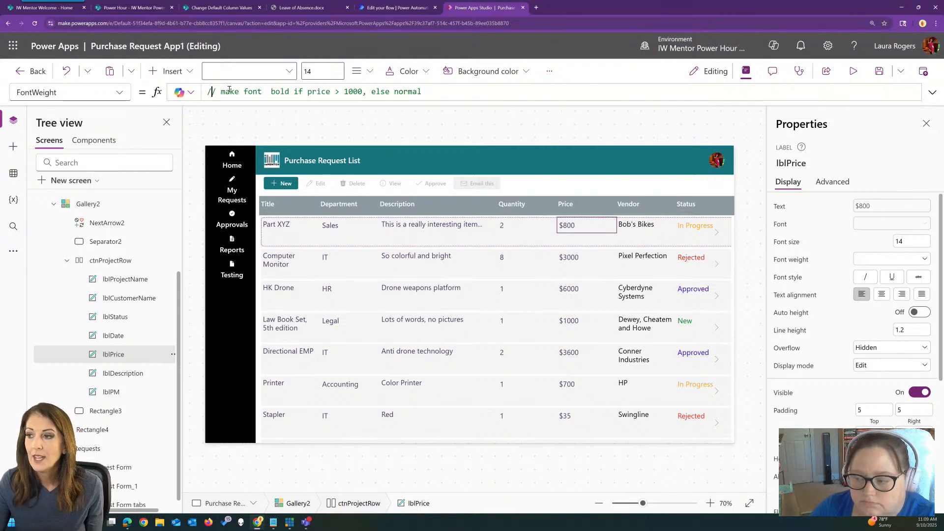
# Accept Copilot's suggested formula If(ThisItem.Price > 1000, "Bold", "Normal") below the comment
pyautogui.click(932, 92)
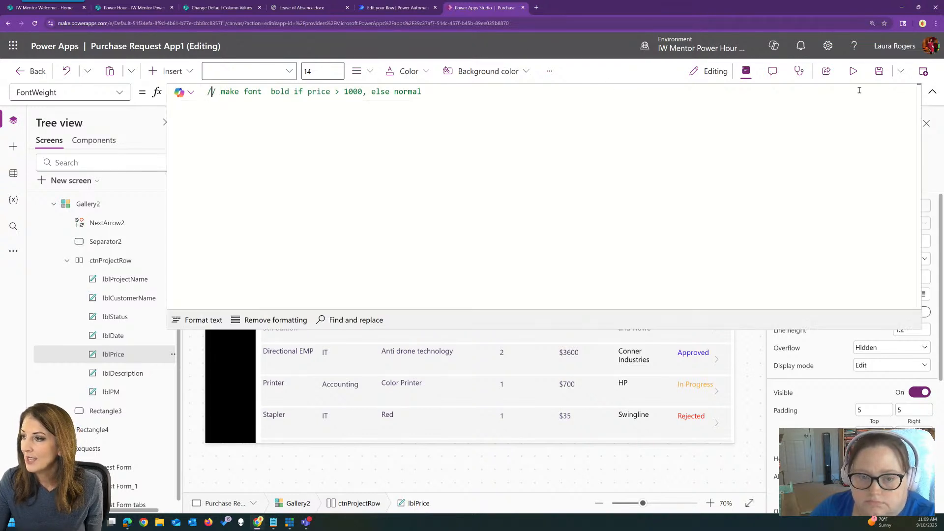
pyautogui.press('Return')
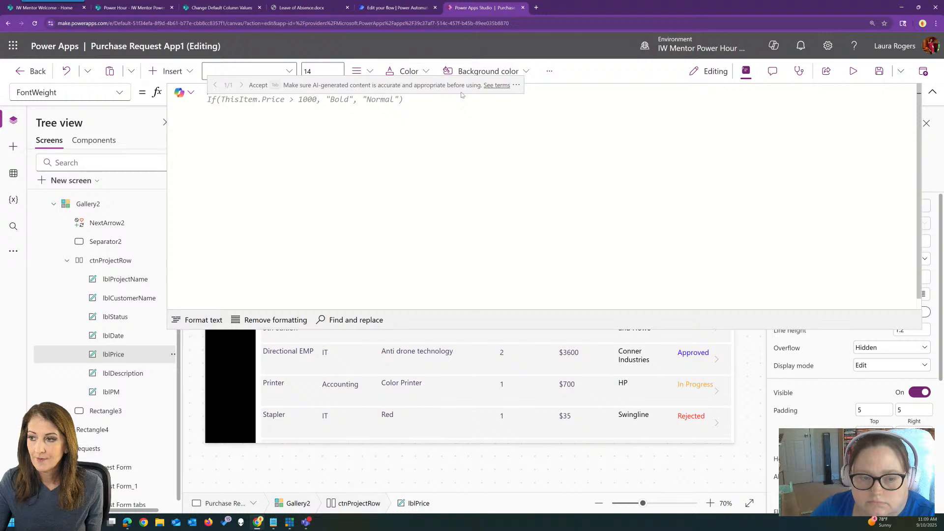
pyautogui.press('Tab')
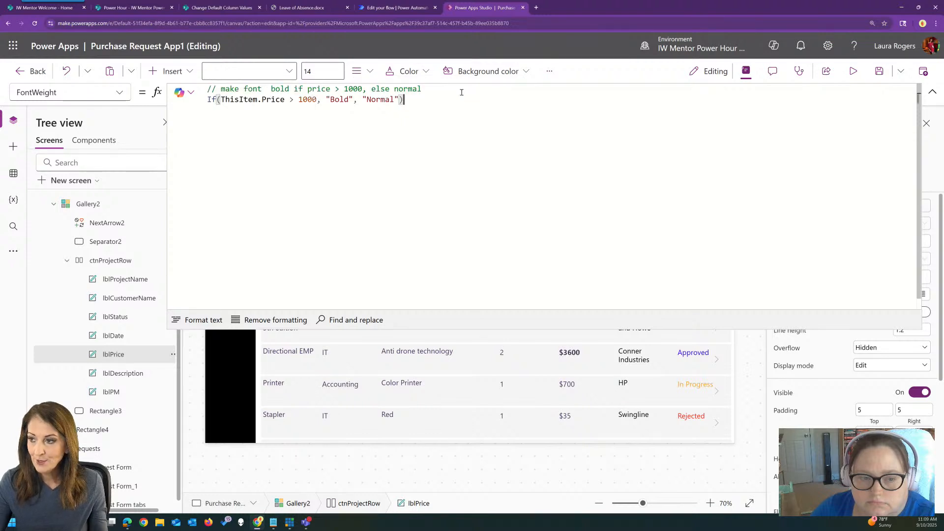
pyautogui.click(932, 92)
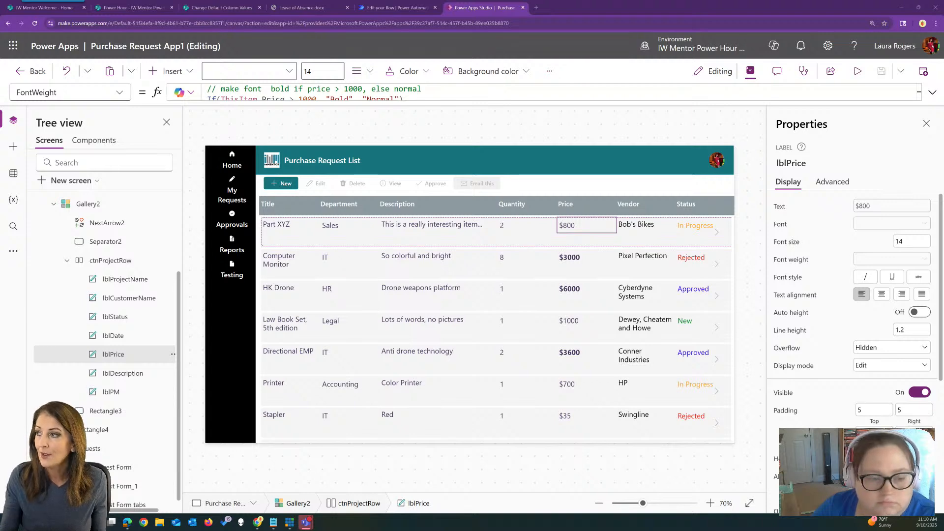
# View the Copilot pane and the app's General settings, closing each of them again
pyautogui.click(773, 46)
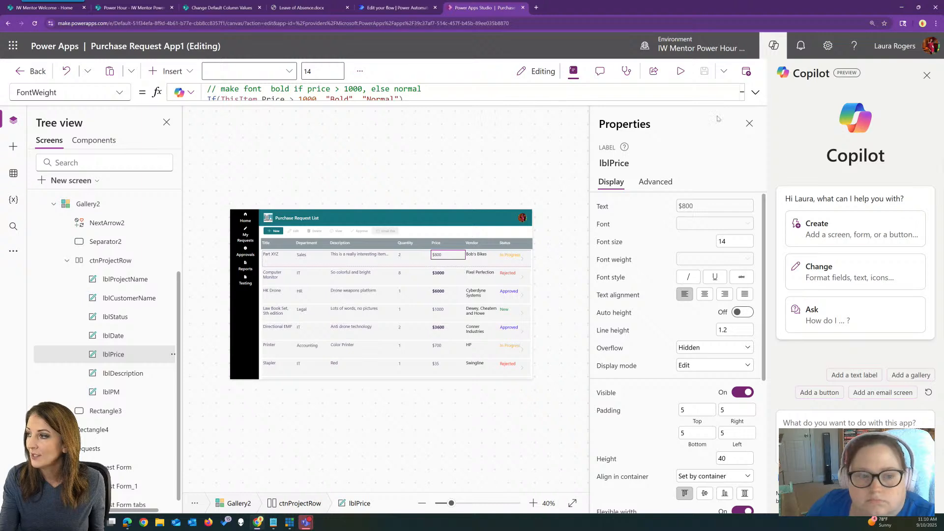
pyautogui.click(927, 75)
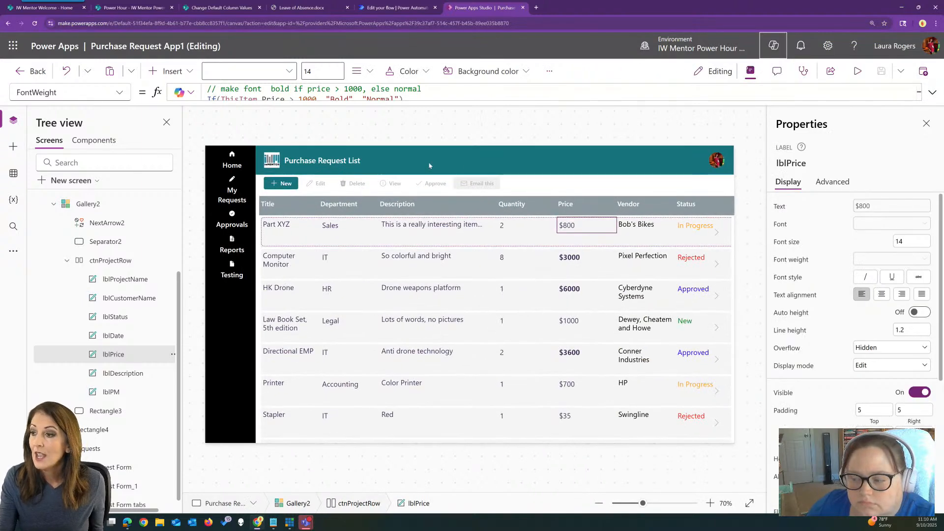
pyautogui.click(550, 71)
pyautogui.click(580, 92)
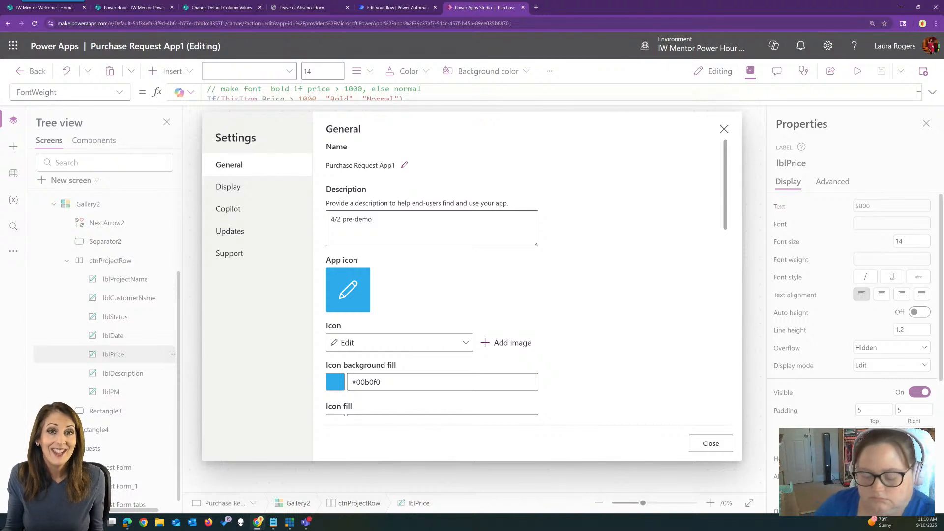
pyautogui.scroll(-3, 559, 300)
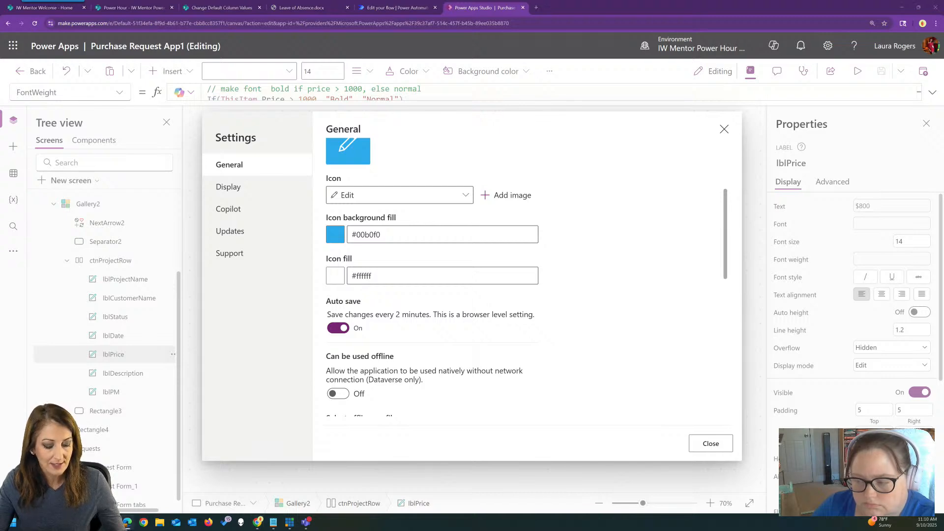
pyautogui.click(724, 129)
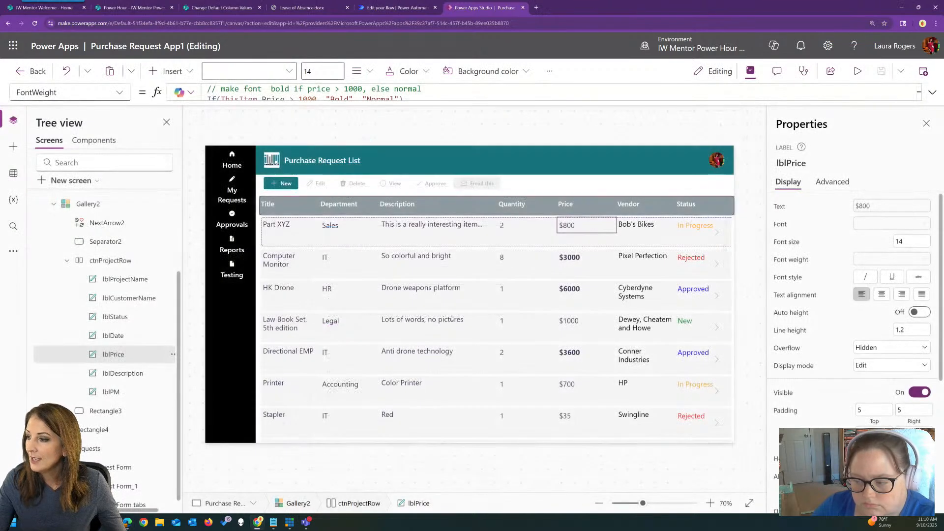
# Preview the app, set the Part XYZ request's priority to High, submit the form, and exit the preview
pyautogui.click(364, 371)
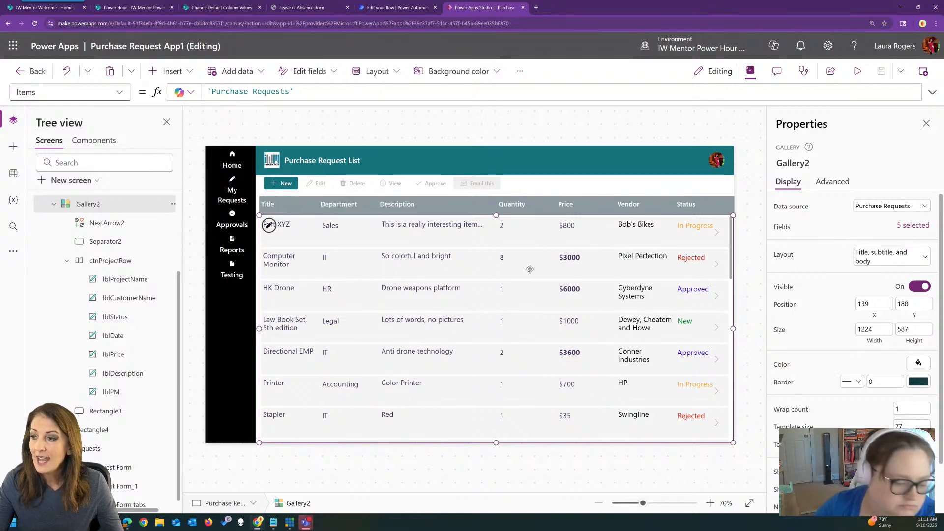
pyautogui.click(858, 72)
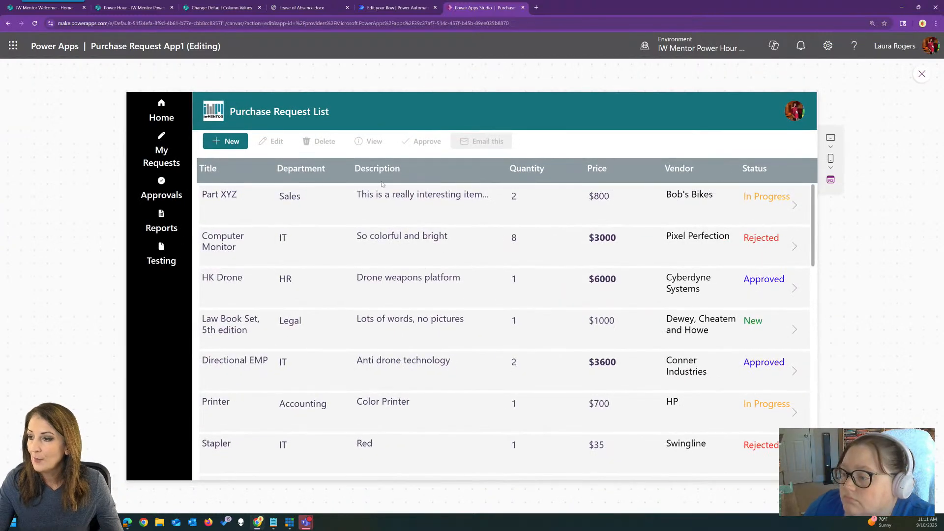
pyautogui.click(795, 205)
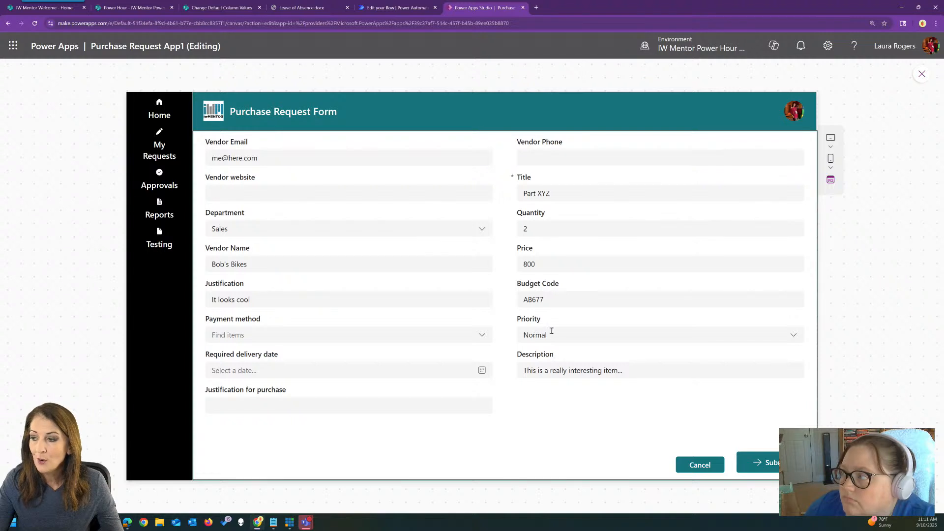
pyautogui.click(551, 334)
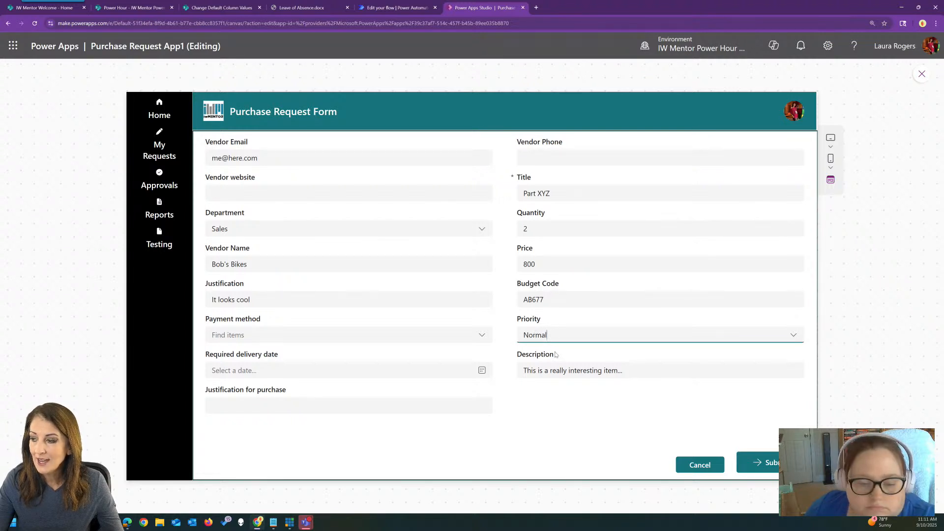
pyautogui.click(793, 335)
pyautogui.click(534, 370)
pyautogui.click(776, 462)
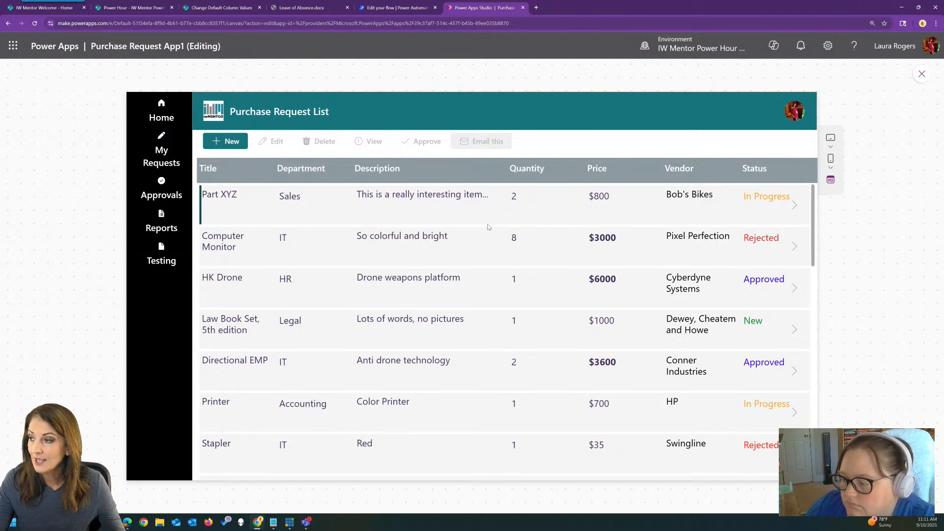
pyautogui.click(490, 295)
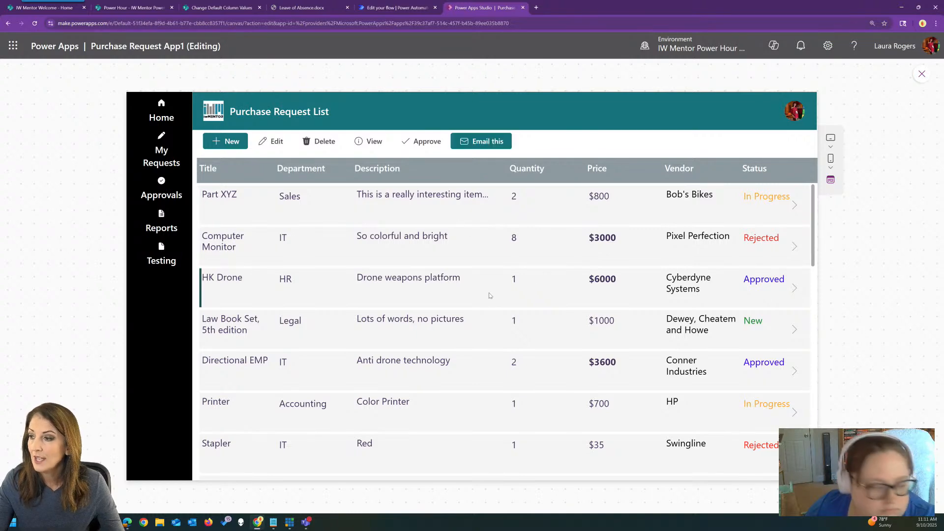
pyautogui.click(921, 73)
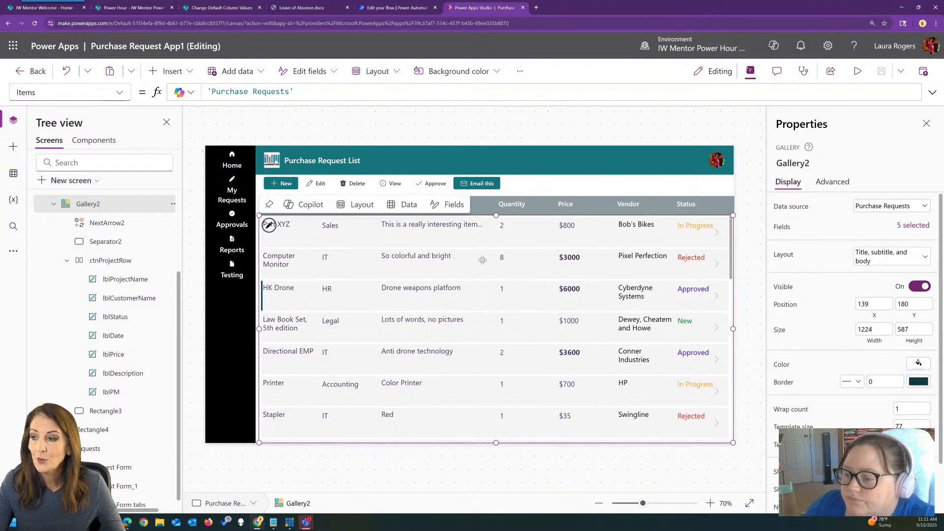
# Show the TemplateFill property formula of Gallery2
pyautogui.click(120, 92)
pyautogui.scroll(-5, 82, 295)
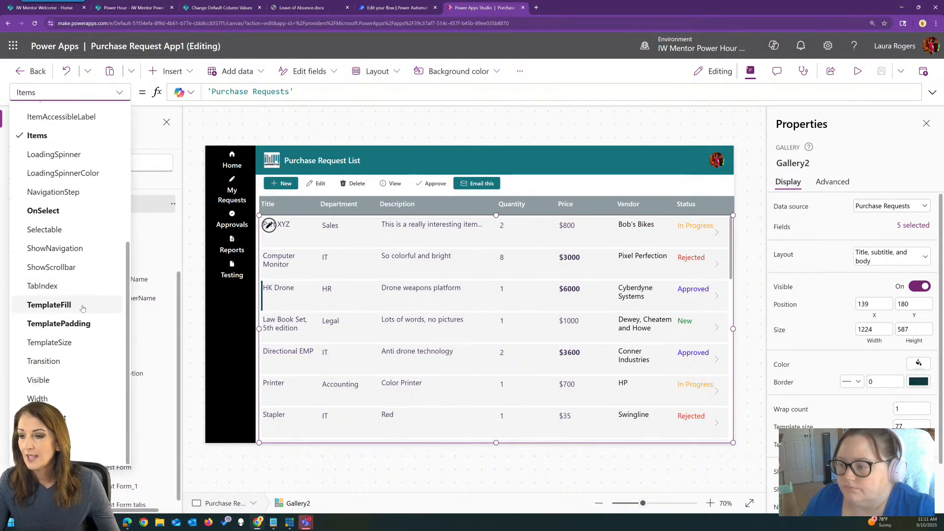
pyautogui.click(83, 306)
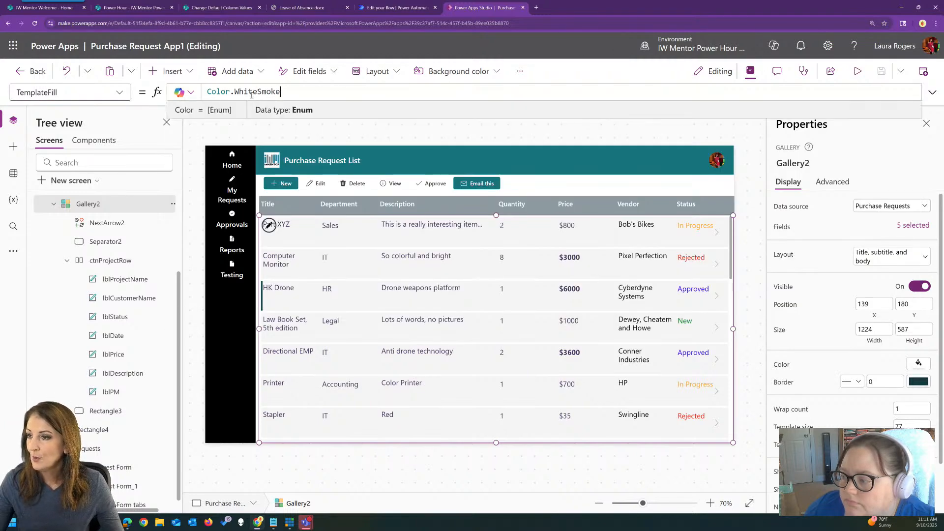
# Turn the fill formula into the comment "// highlight row light yellow if priority is High otherwise WhiteSmoke"
pyautogui.doubleClick(331, 87)
pyautogui.click(932, 92)
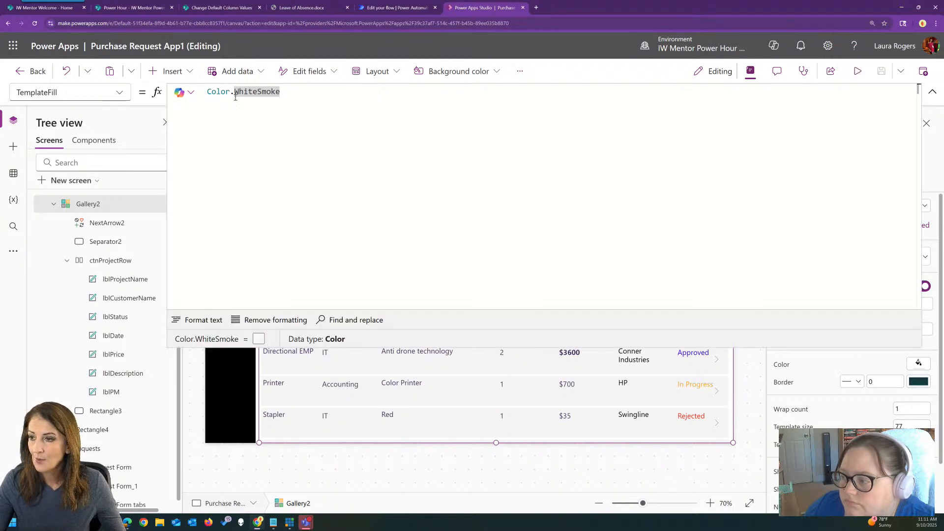
pyautogui.moveTo(234, 92); pyautogui.dragTo(191, 92)
pyautogui.write('// highlight row light yellow if priority is High')
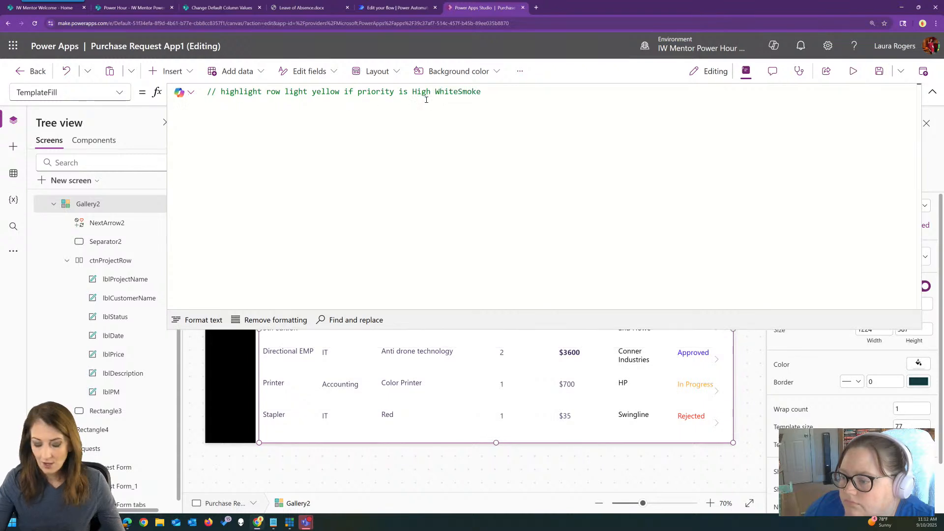
pyautogui.write('otheriw')
pyautogui.press('BackSpace')
pyautogui.press('BackSpace')
pyautogui.write('wise')
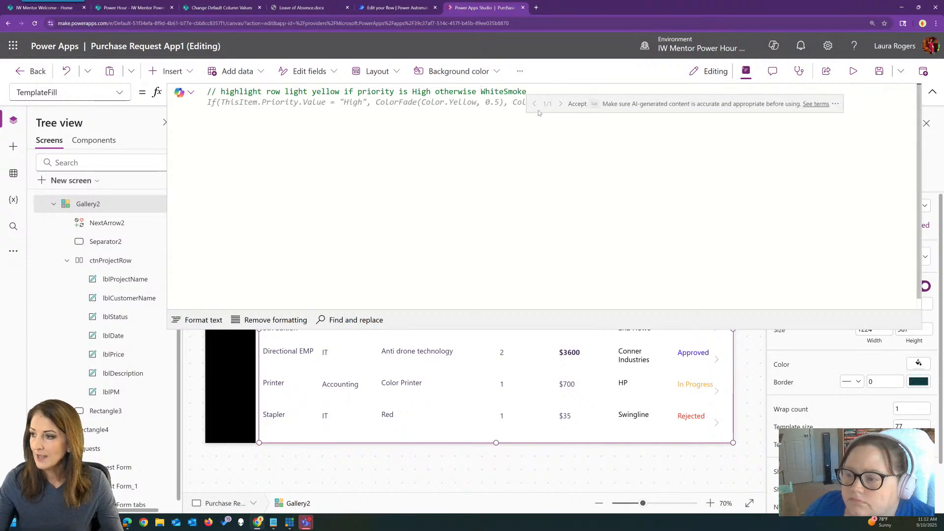
# Accept Copilot's suggested If formula using ColorFade(Color.Yellow, 0.5) for High priority and Color.WhiteSmoke otherwise
pyautogui.click(555, 91)
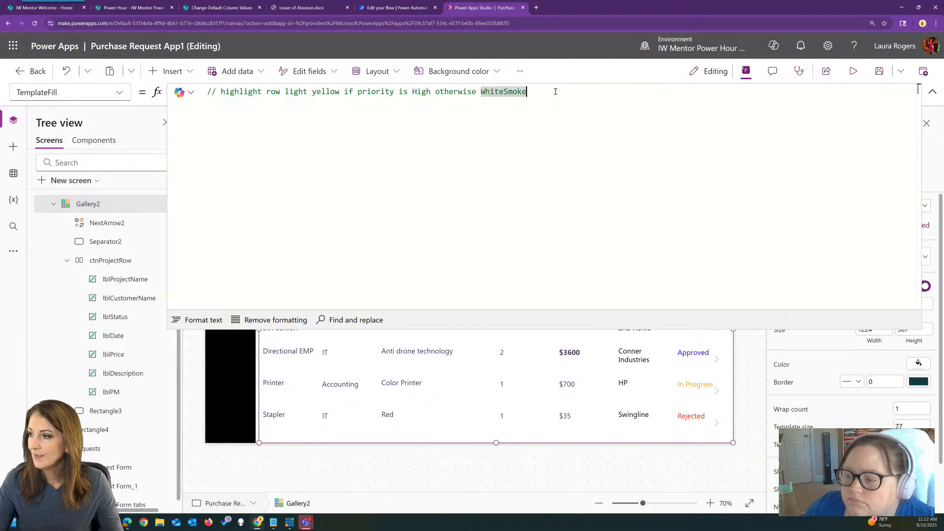
pyautogui.press('Return')
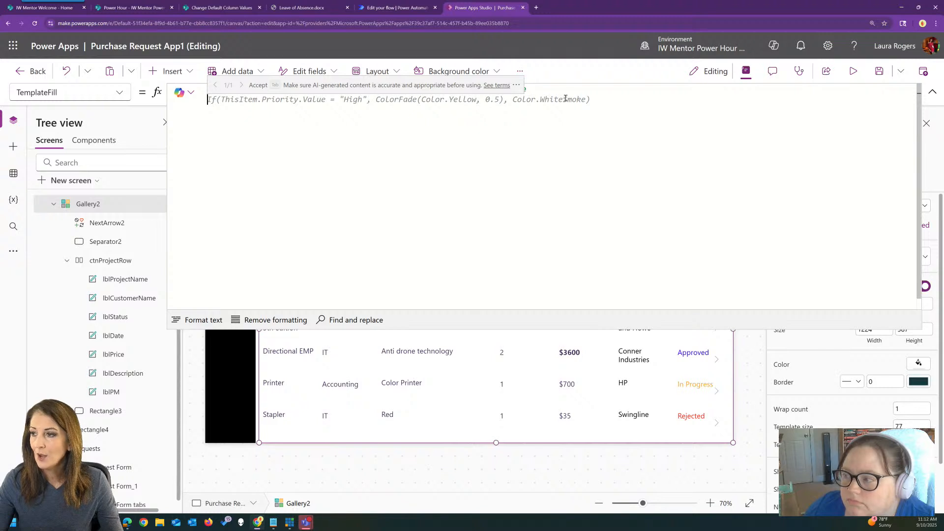
pyautogui.press('Tab')
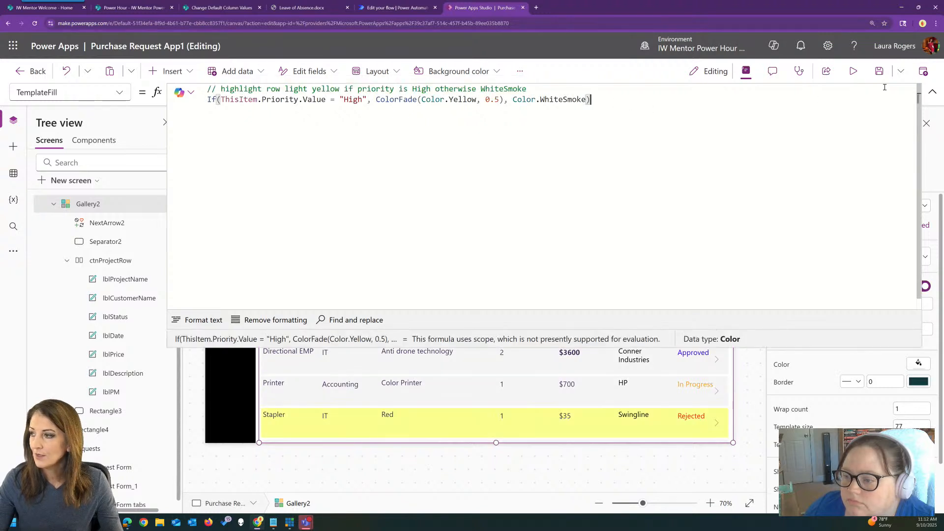
pyautogui.click(933, 92)
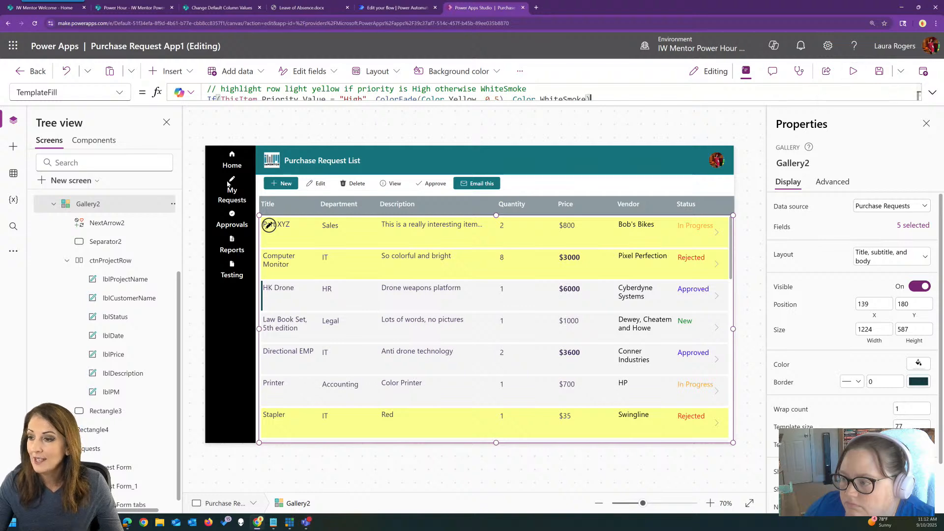
# Preview the app to check row highlighting in the purchase request list and My Requests, and exit the preview
pyautogui.click(852, 73)
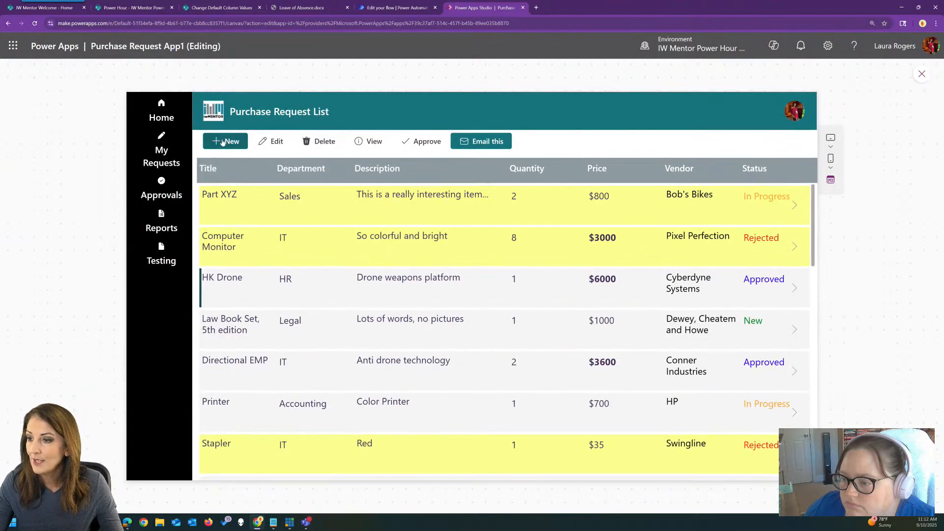
pyautogui.click(161, 150)
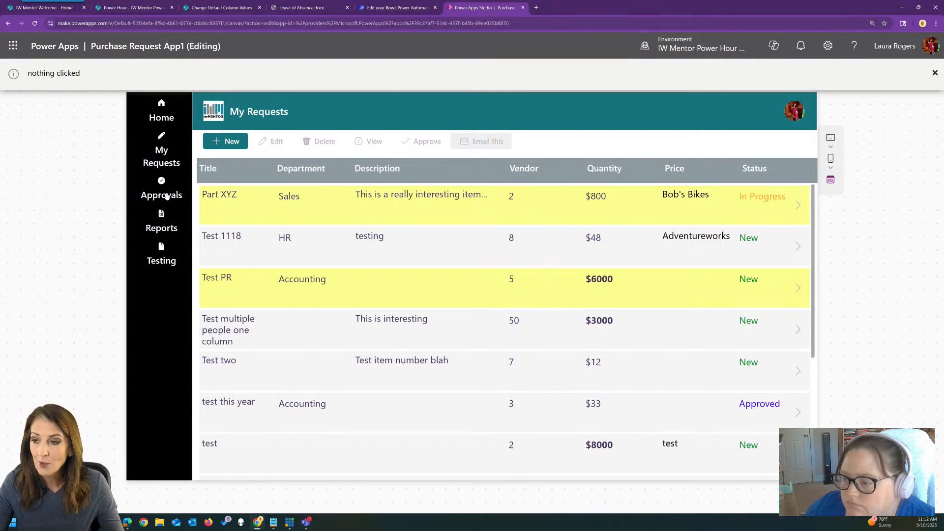
pyautogui.click(934, 73)
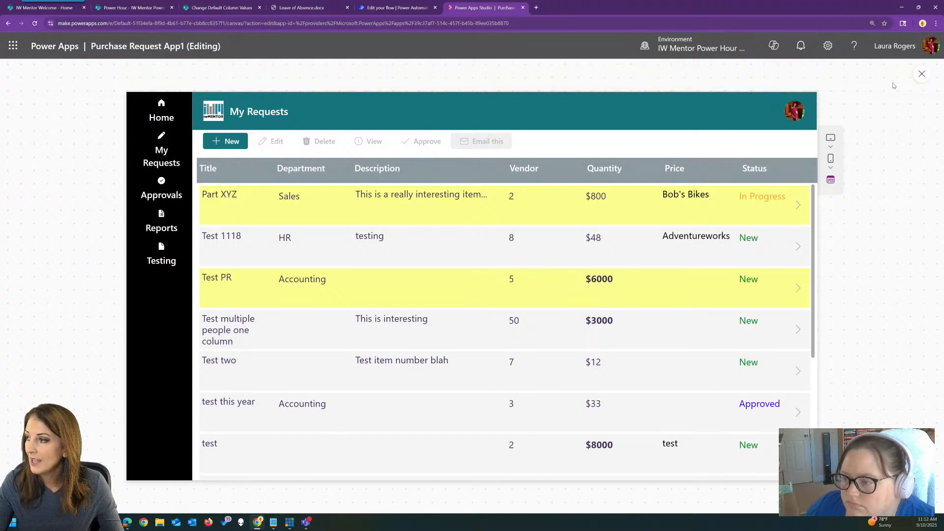
pyautogui.click(921, 74)
# Delete the Filter formula beneath the comment in the Items property of the My Requests gallery, keeping the comment
pyautogui.click(500, 329)
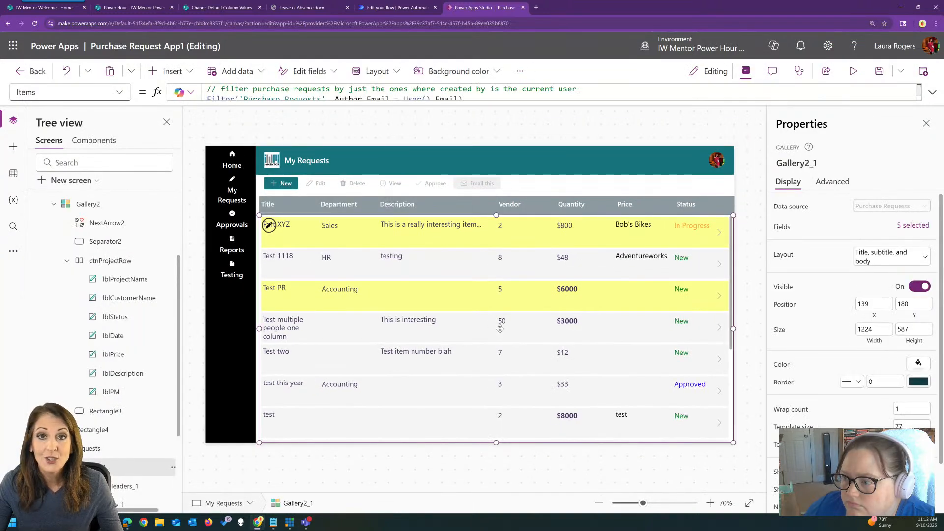
pyautogui.click(932, 93)
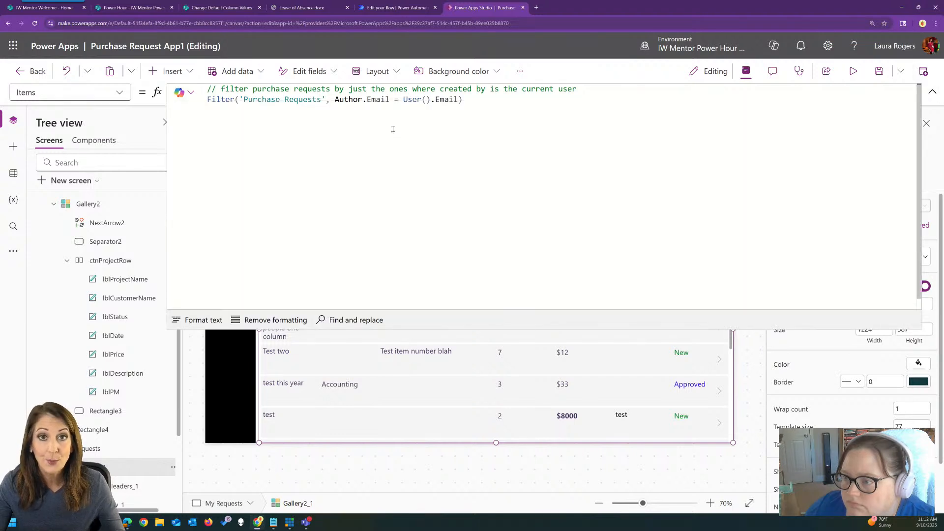
pyautogui.moveTo(482, 101); pyautogui.dragTo(195, 103)
pyautogui.press('BackSpace')
# Regenerate the formula from the current-user comment and accept Copilot's suggestion Filter('Purchase Requests', Author.Email = User().Email)
pyautogui.click(600, 87)
pyautogui.press('Return')
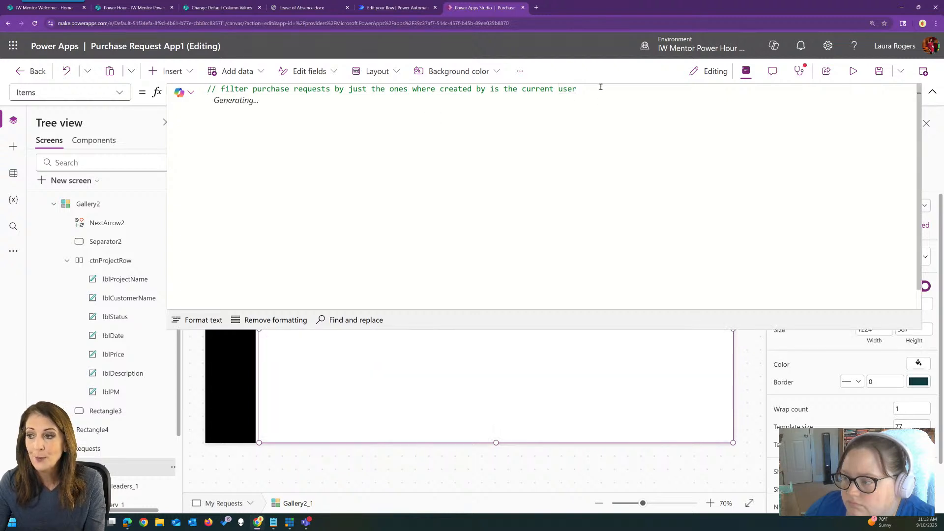
pyautogui.click(562, 91)
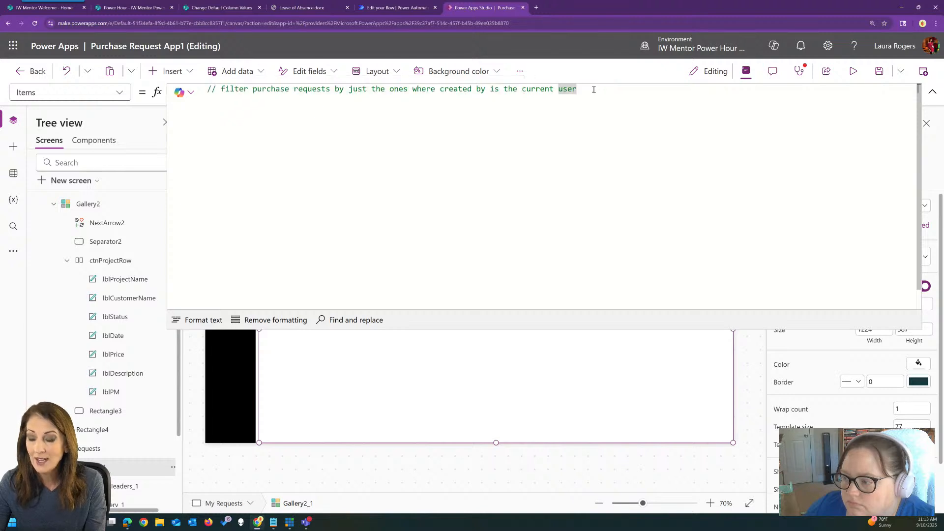
pyautogui.press('Return')
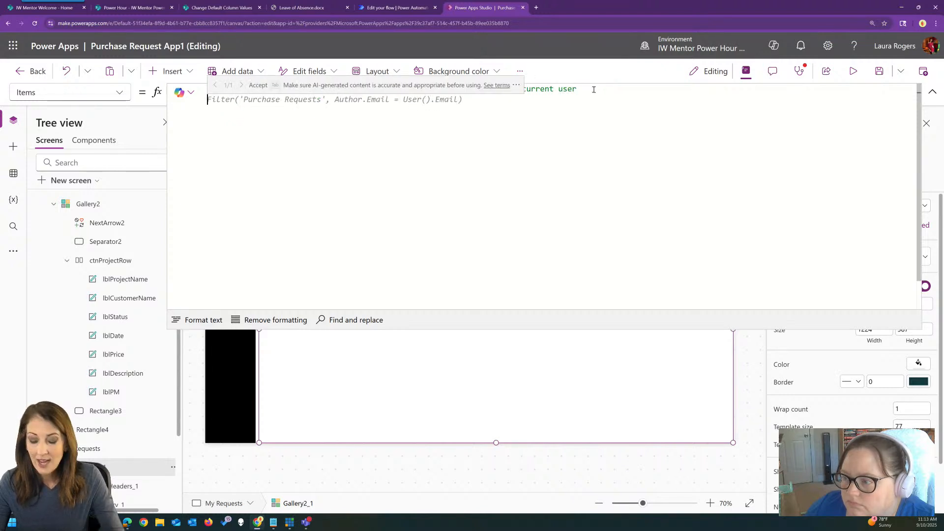
pyautogui.press('Tab')
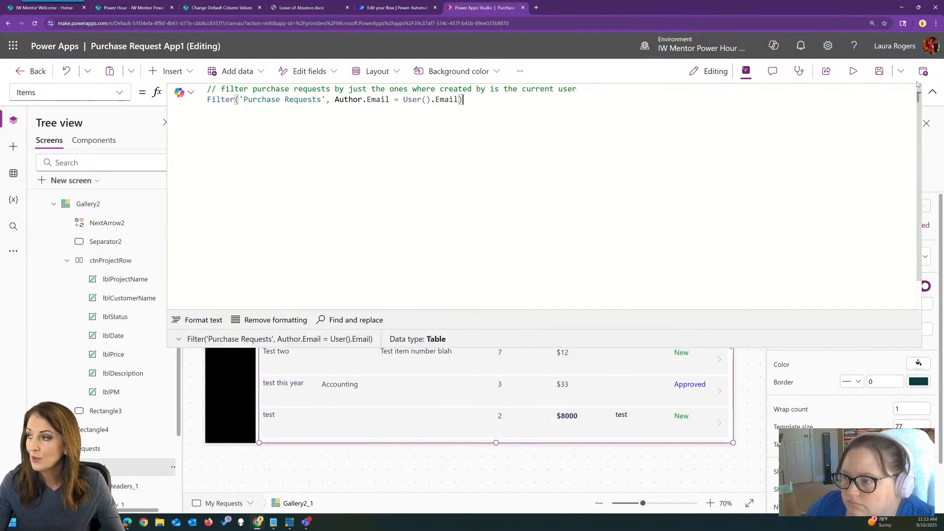
pyautogui.click(932, 92)
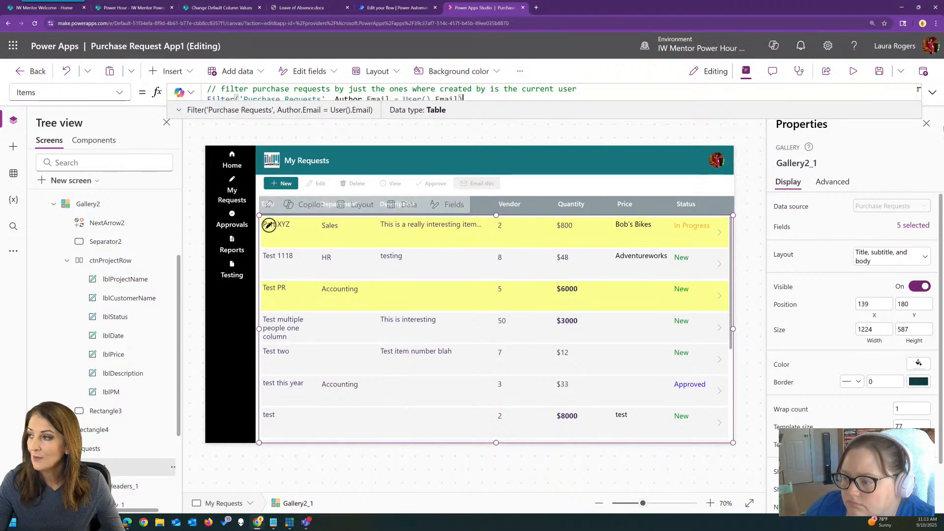
# Examine the Author reference in the gallery's filter formula and view the Copilot options offered for the selected formula
pyautogui.click(932, 93)
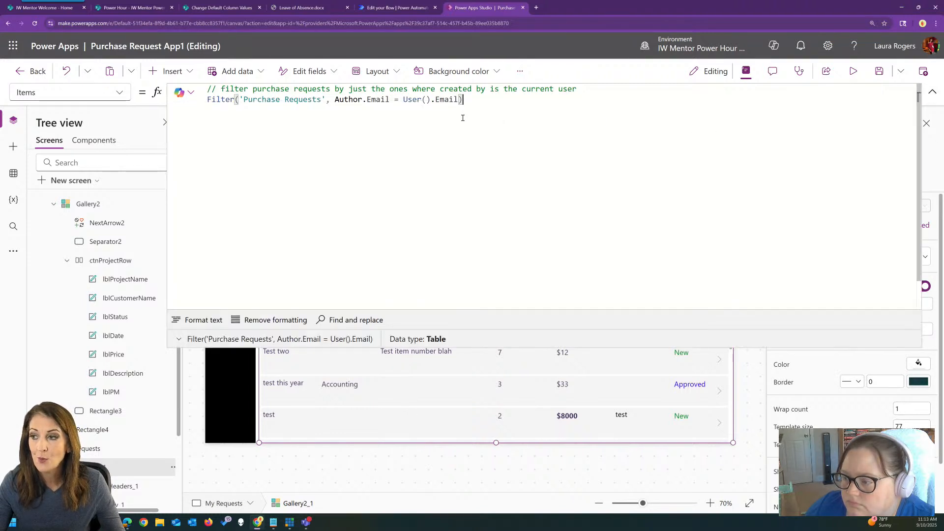
pyautogui.doubleClick(342, 99)
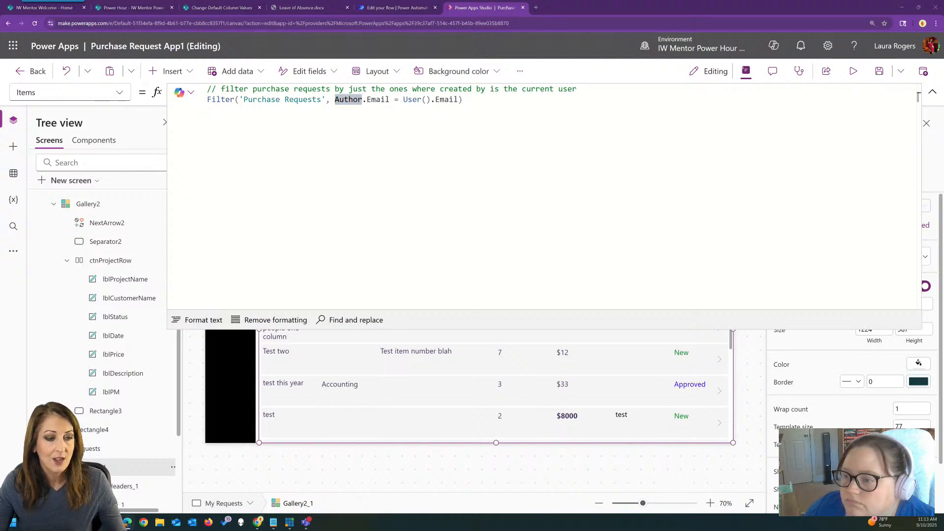
pyautogui.click(475, 101)
pyautogui.moveTo(473, 97); pyautogui.dragTo(206, 88)
pyautogui.click(189, 89)
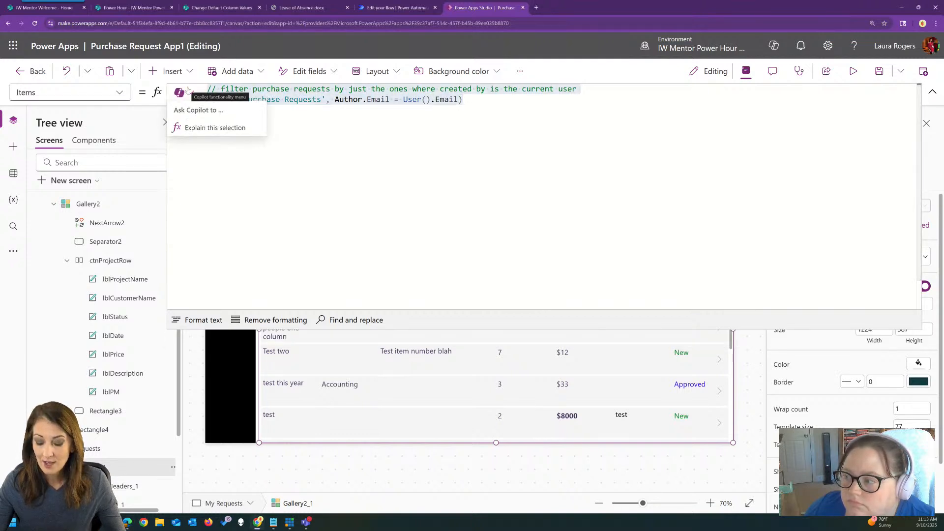
pyautogui.click(481, 101)
pyautogui.moveTo(472, 99); pyautogui.dragTo(163, 90)
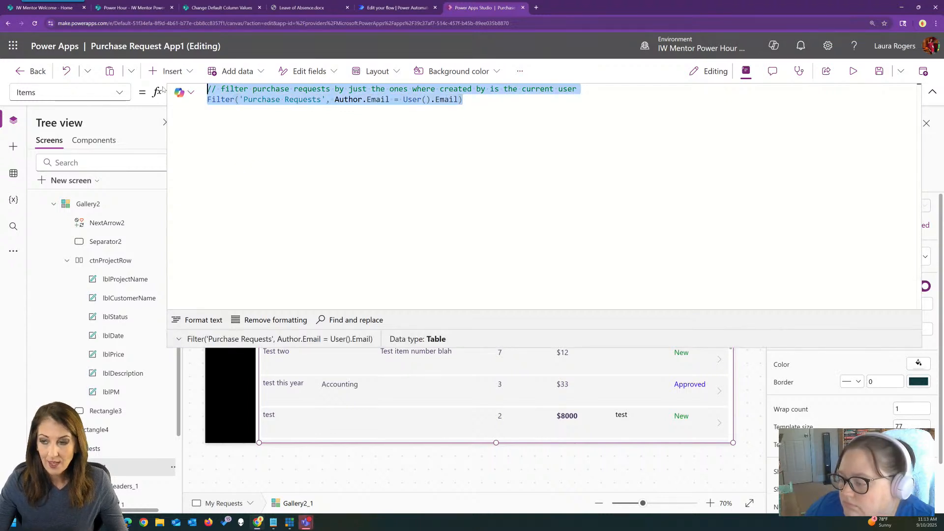
pyautogui.click(933, 92)
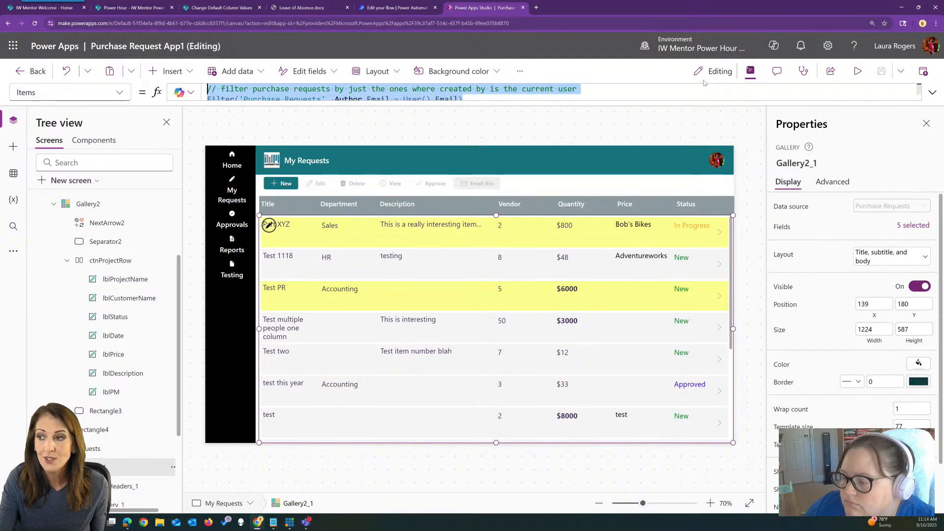
# Replace the gallery's entire Items formula with the comment "// show purchase requests created this month"
pyautogui.click(933, 93)
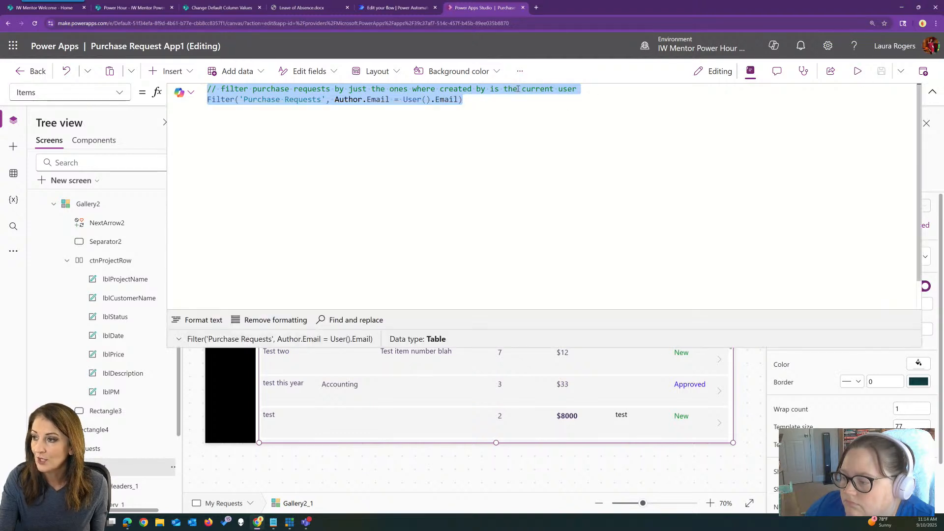
pyautogui.click(481, 102)
pyautogui.hotkey('ctrl', 'a')
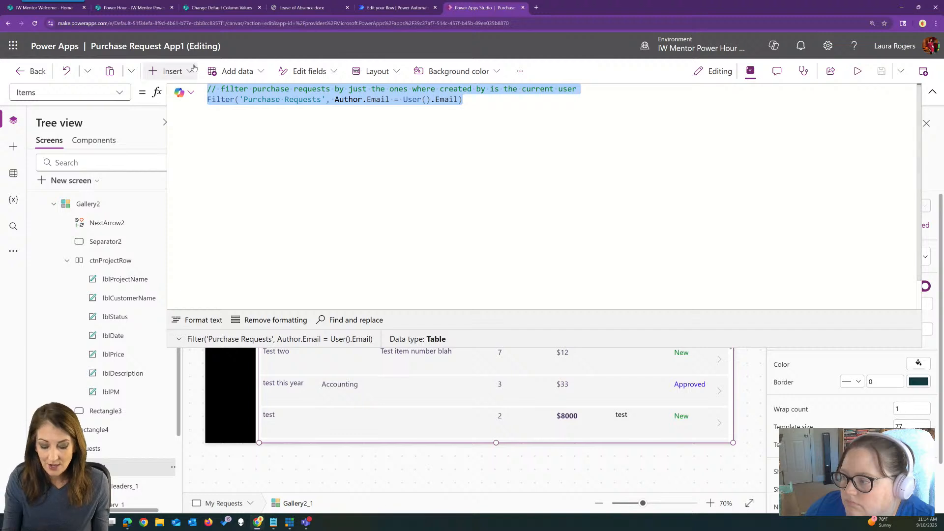
pyautogui.press('Delete')
pyautogui.write('// show requests created this month')
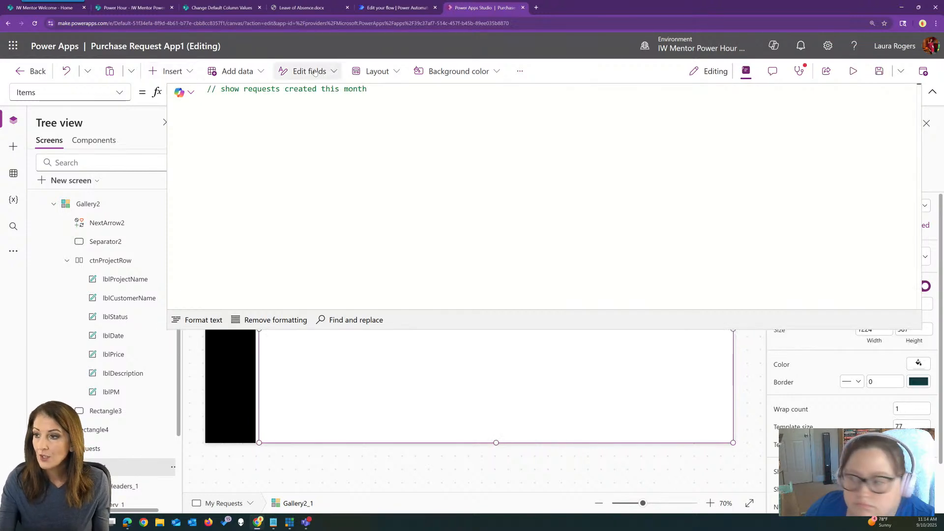
pyautogui.doubleClick(244, 88)
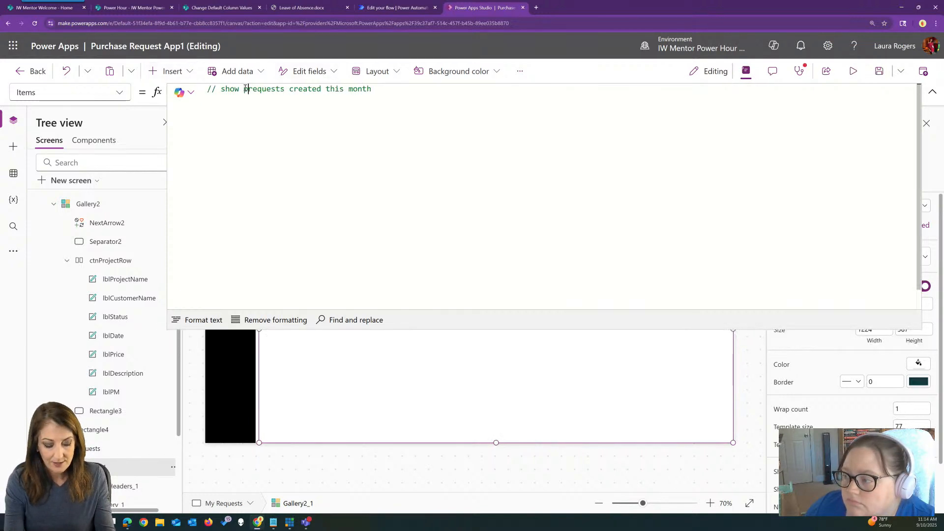
pyautogui.click(244, 89)
pyautogui.write('purchase')
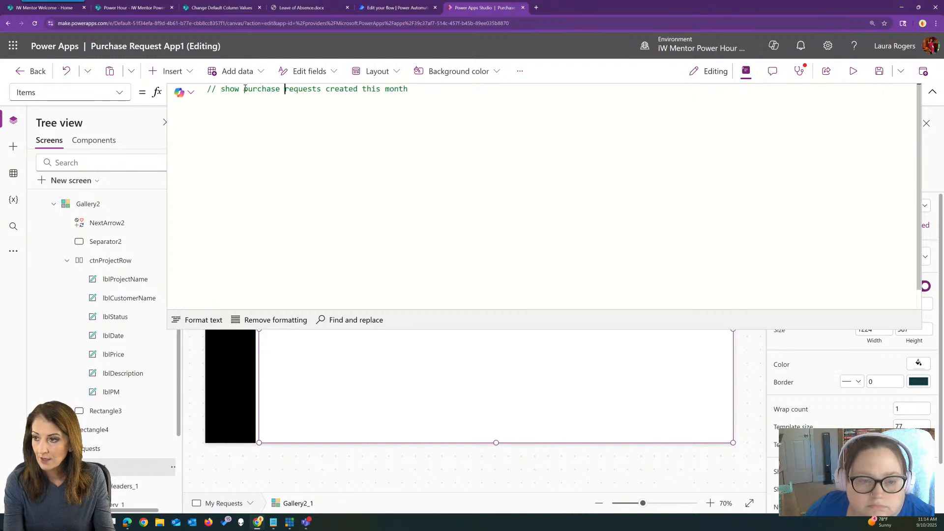
# Accept Copilot's suggested Filter formula matching the month and year of Created to Today(), and check the gallery's rows
pyautogui.press('Return')
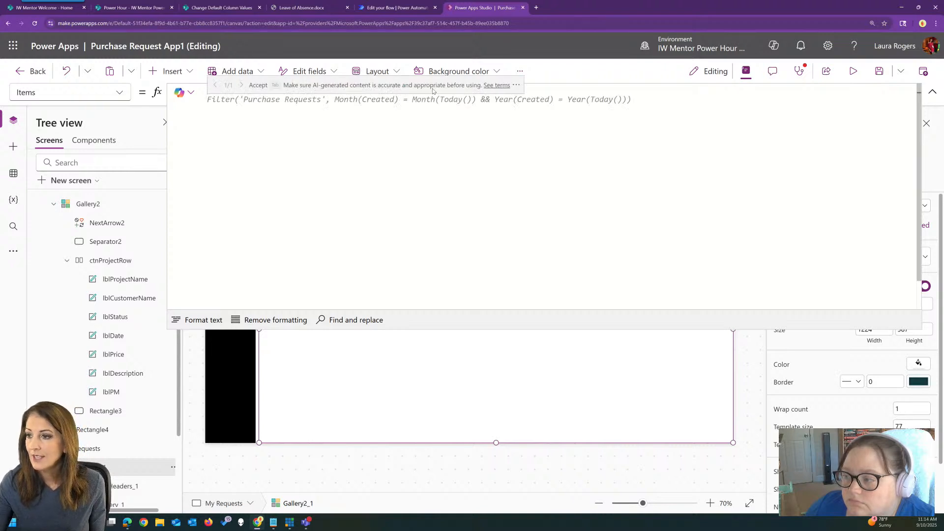
pyautogui.press('Tab')
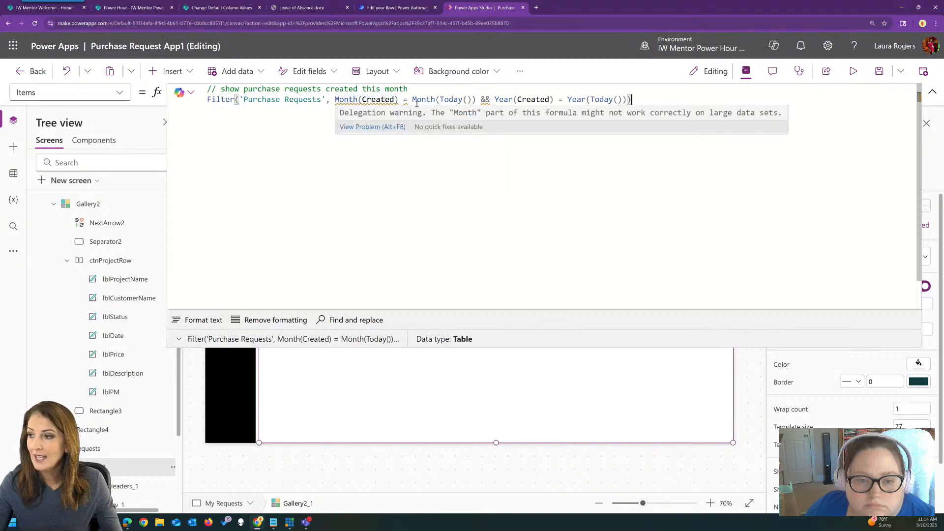
pyautogui.moveTo(483, 99)
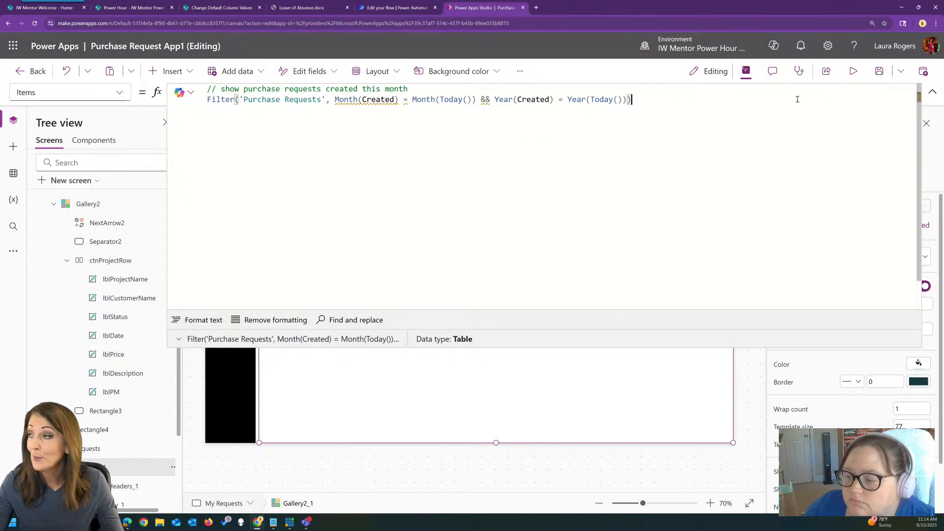
pyautogui.click(933, 92)
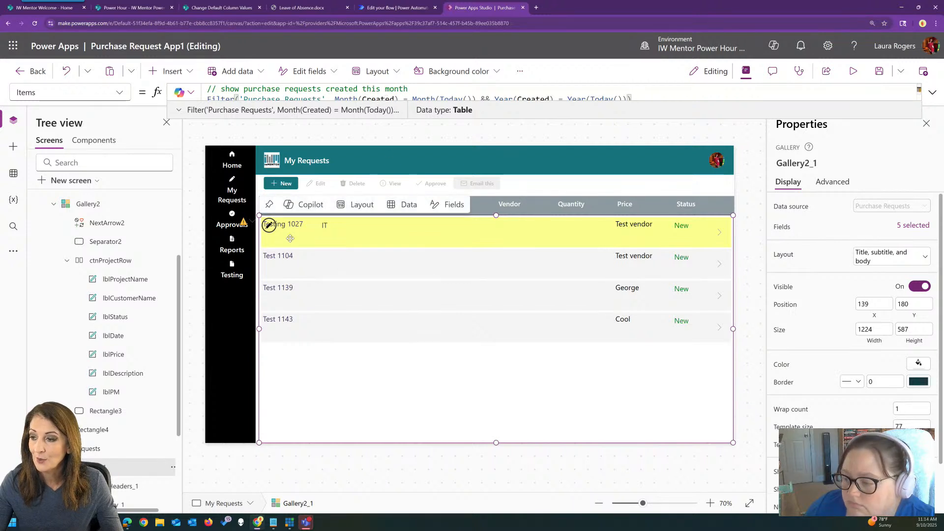
# Review the Month condition's delegation warning, and add the comment "// sort purchase requests by amount highest first" below the first comment
pyautogui.click(933, 91)
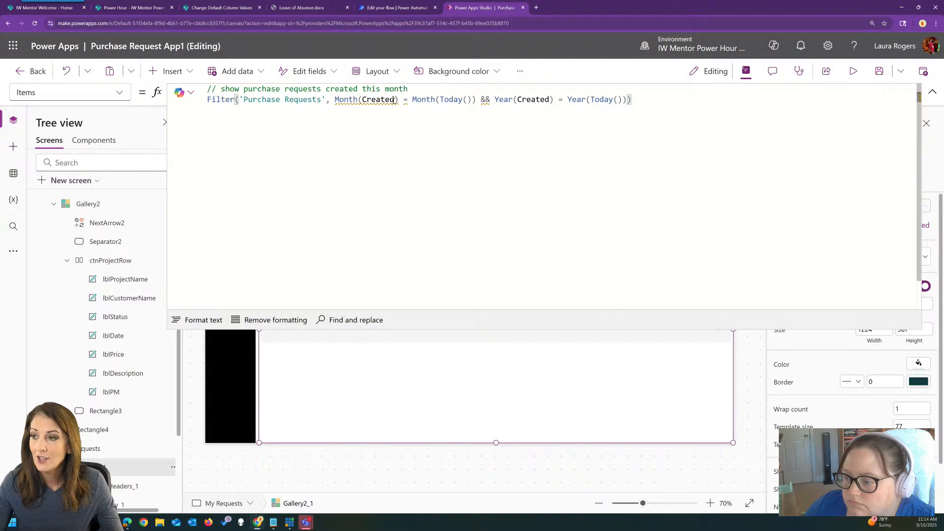
pyautogui.moveTo(363, 102)
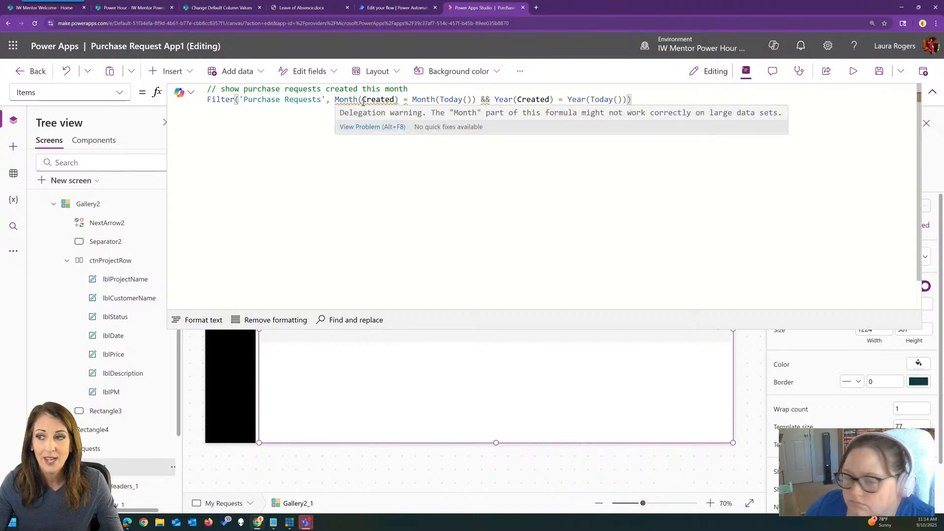
pyautogui.moveTo(432, 103)
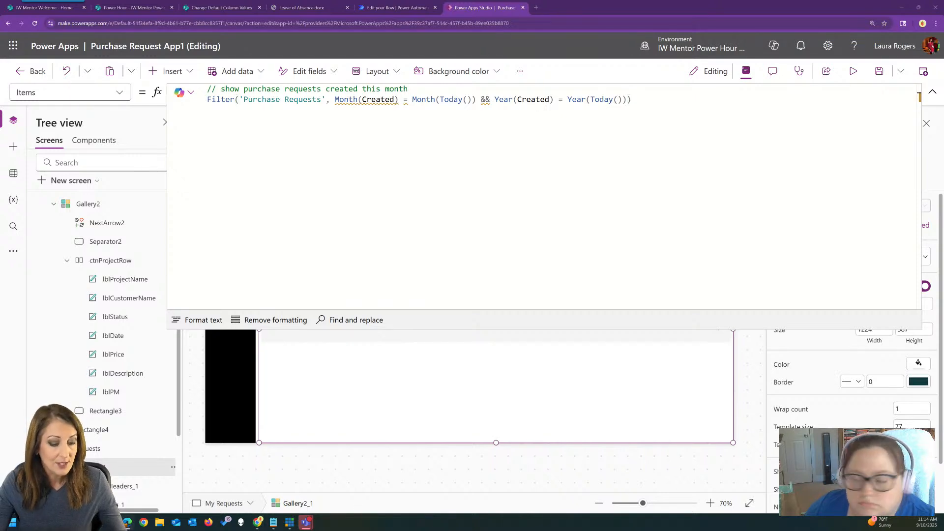
pyautogui.click(422, 88)
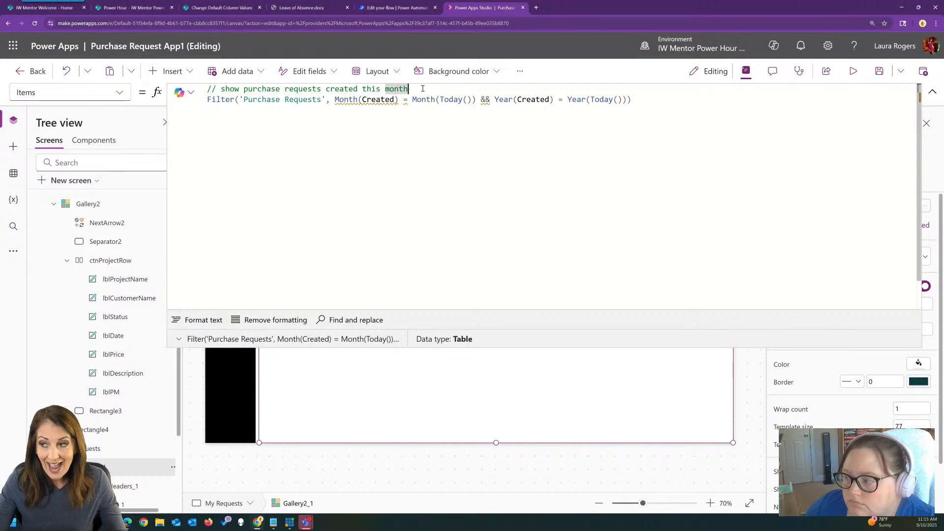
pyautogui.press('Return')
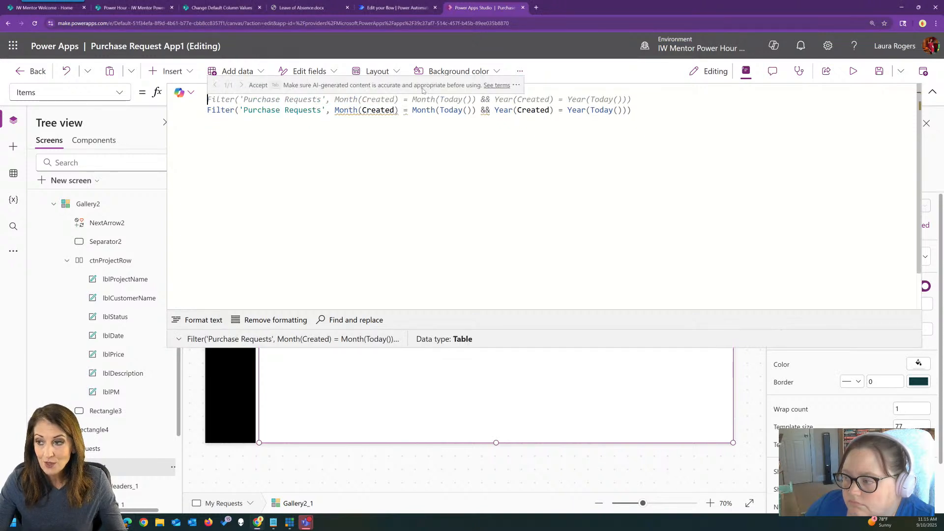
pyautogui.write('// sort purchase requests by amount highest first')
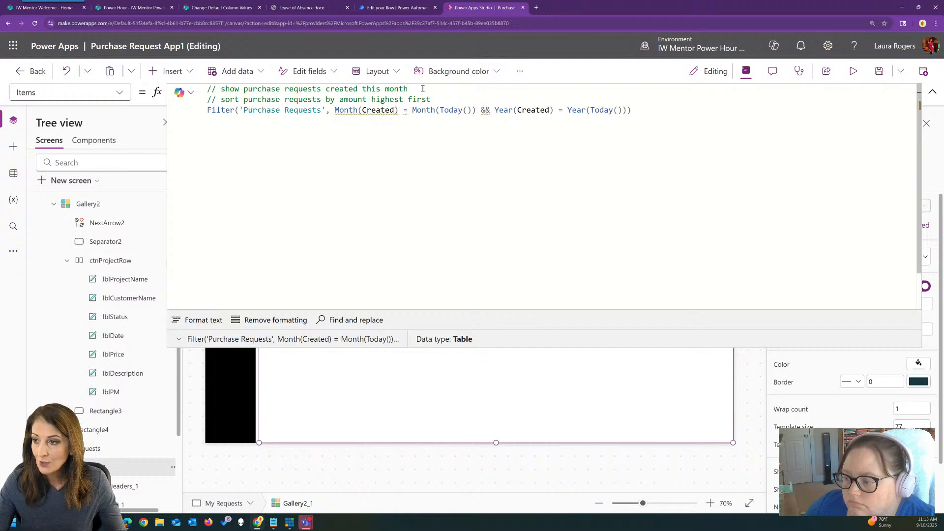
pyautogui.press('Return')
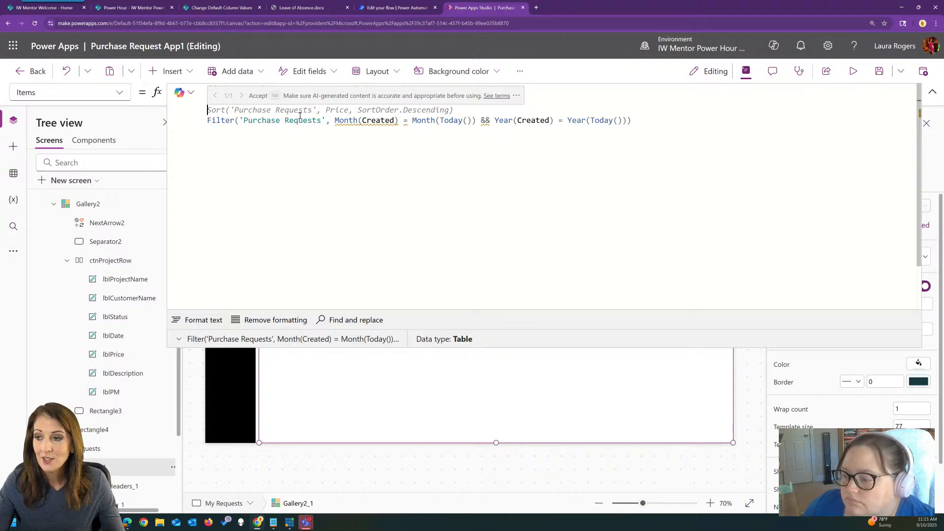
# Dismiss the separate Sort suggestion and merge both comments into "// show purchase requests created this month and sort purchase requests by amount highest first"
pyautogui.moveTo(207, 122); pyautogui.dragTo(337, 120)
pyautogui.click(525, 113)
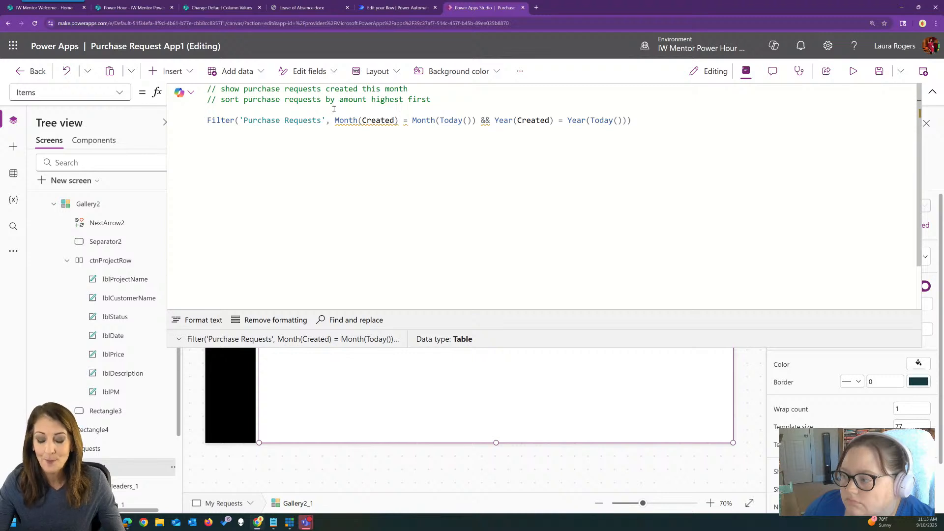
pyautogui.click(443, 100)
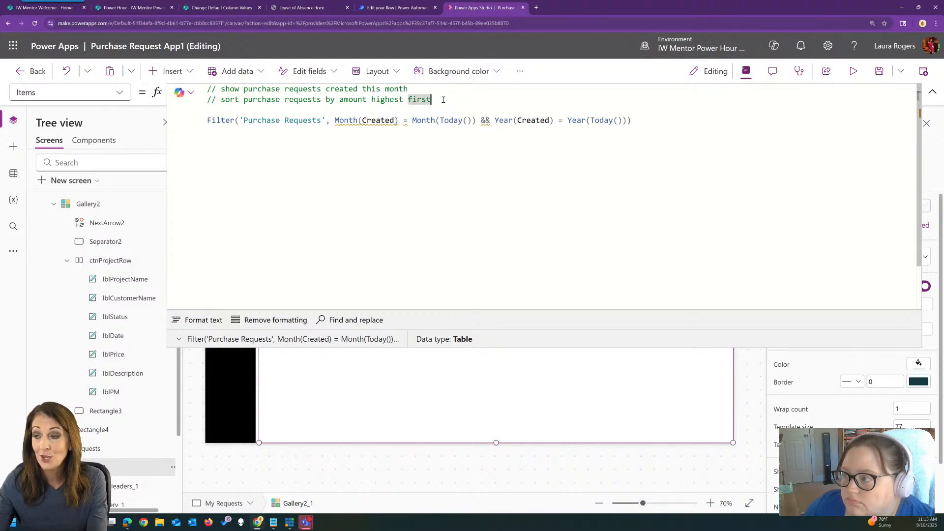
pyautogui.click(436, 89)
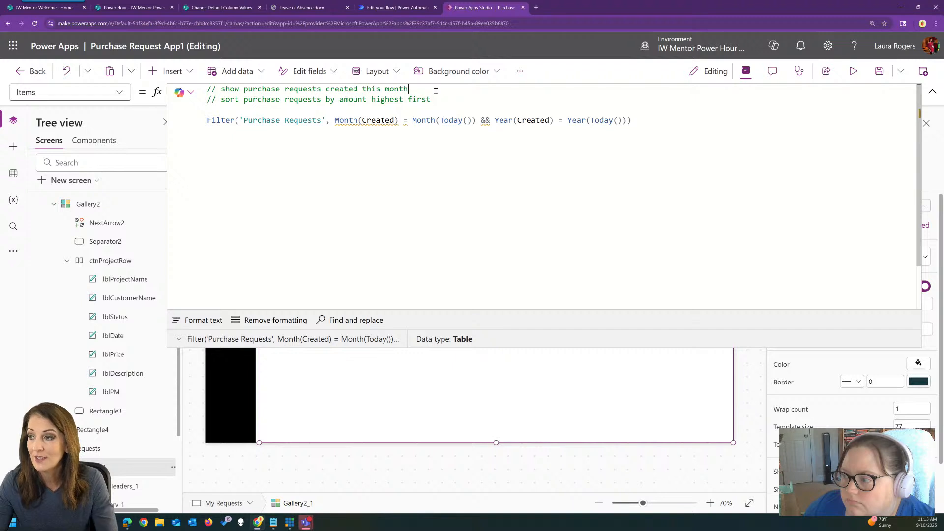
pyautogui.write('and')
pyautogui.press('Delete')
pyautogui.press('Delete')
pyautogui.press('Delete')
pyautogui.press('Delete')
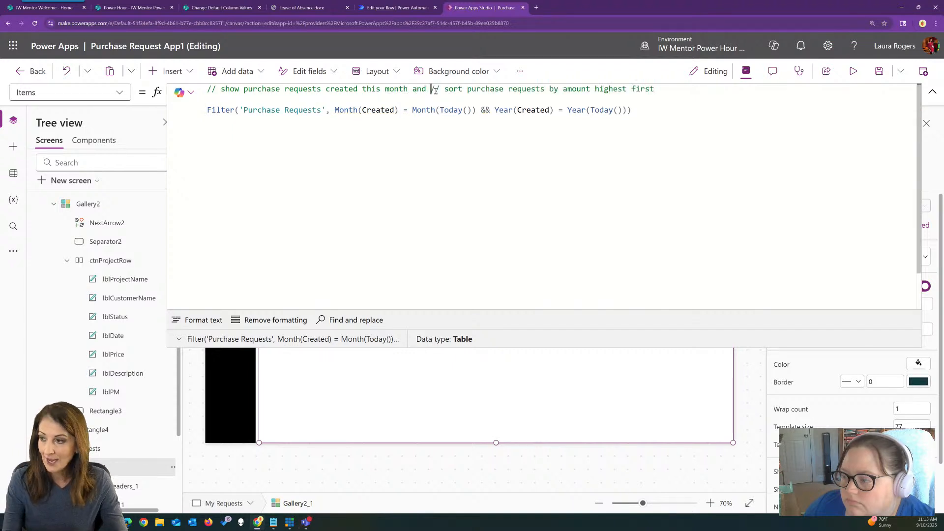
# Replace the old Filter formula with Copilot's suggested Sort around the month and year filter, using Price and SortOrder.Descending, and format the formula text
pyautogui.moveTo(662, 110); pyautogui.dragTo(206, 110)
pyautogui.press('BackSpace')
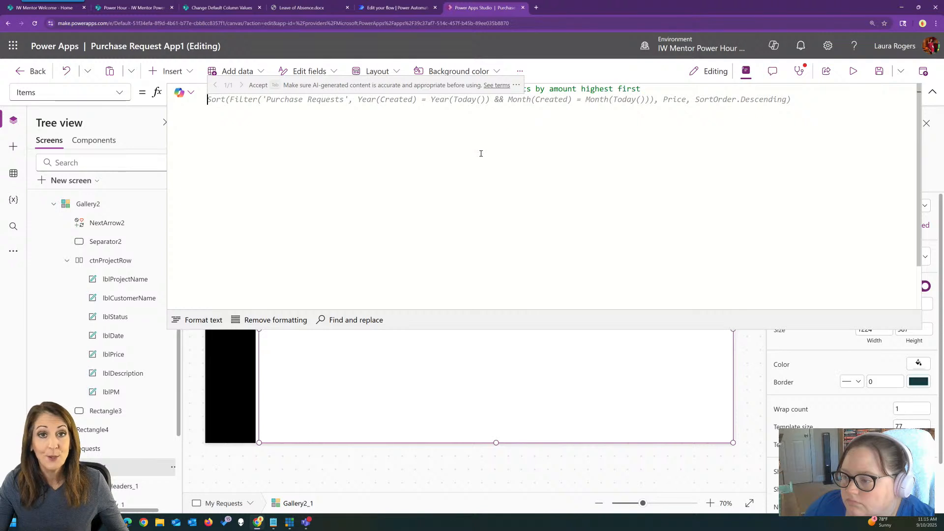
pyautogui.press('Tab')
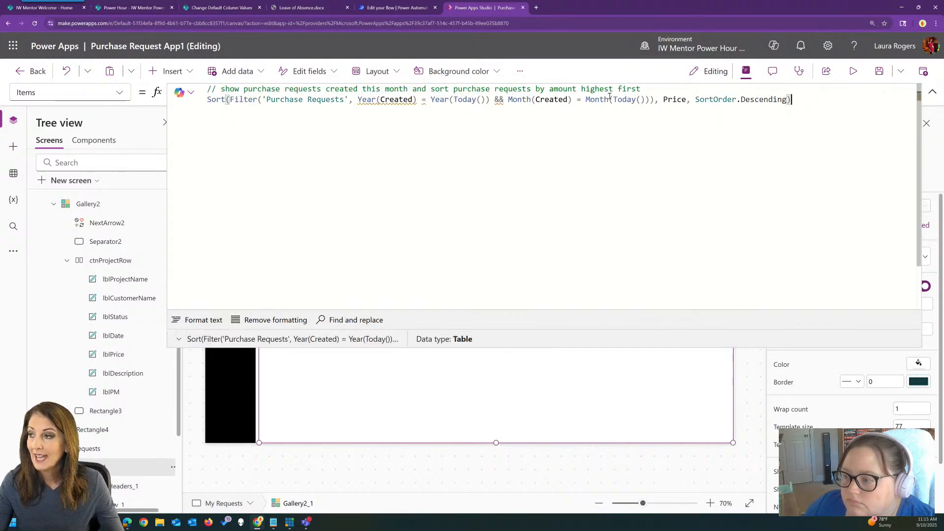
pyautogui.click(196, 319)
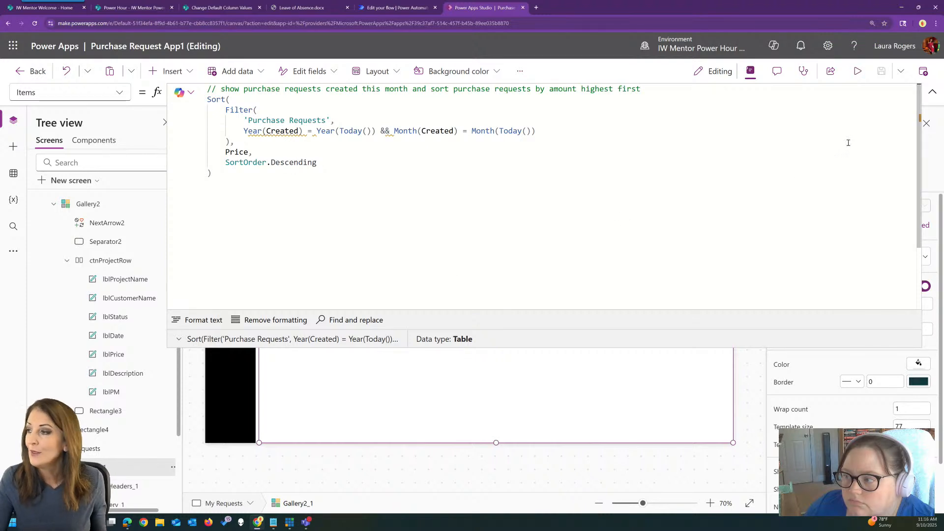
# Collapse the expanded formula editor and select the Status label lblPRstatus inside Gallery2_1 on the My Requests screen
pyautogui.click(933, 92)
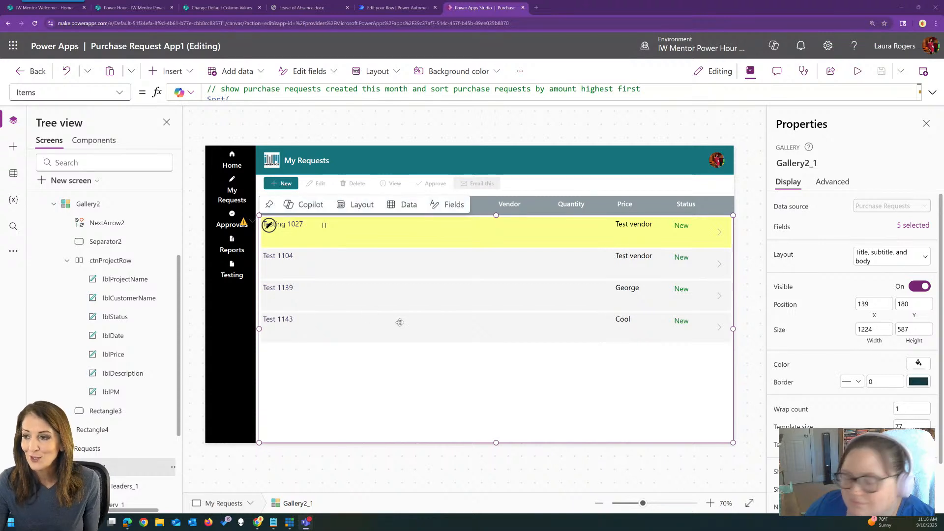
pyautogui.click(686, 225)
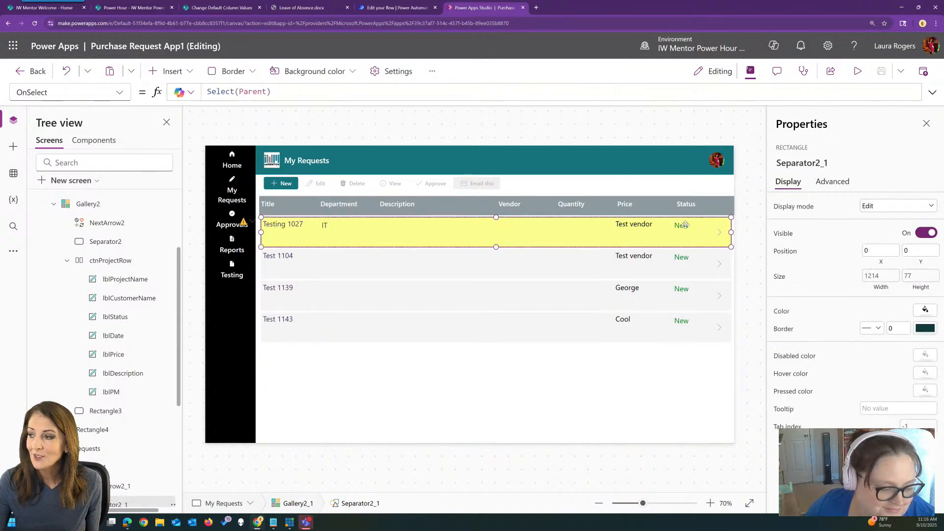
pyautogui.scroll(-3, 75, 367)
pyautogui.click(67, 377)
pyautogui.scroll(-3, 109, 404)
pyautogui.click(118, 435)
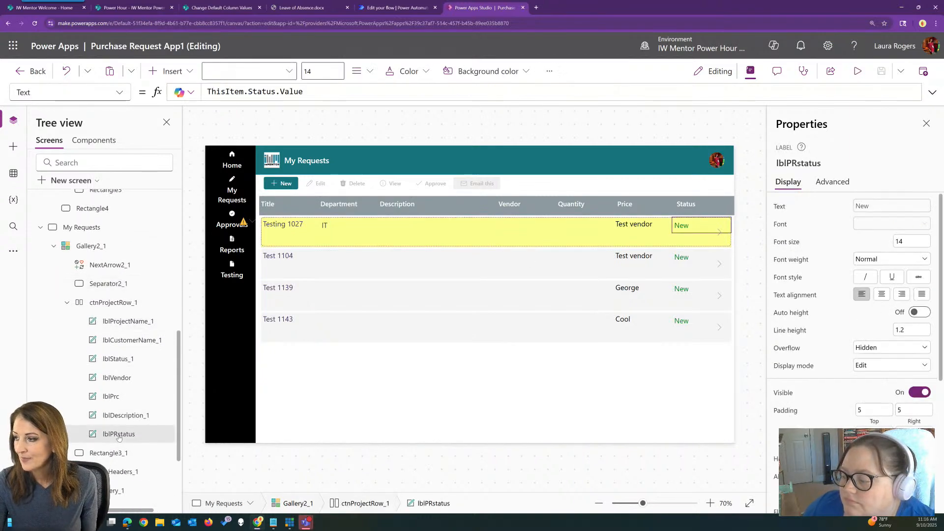
# Display the Color property of lblPRstatus and format the text of its Switch formula
pyautogui.click(119, 92)
pyautogui.scroll(5, 102, 161)
pyautogui.scroll(3, 102, 161)
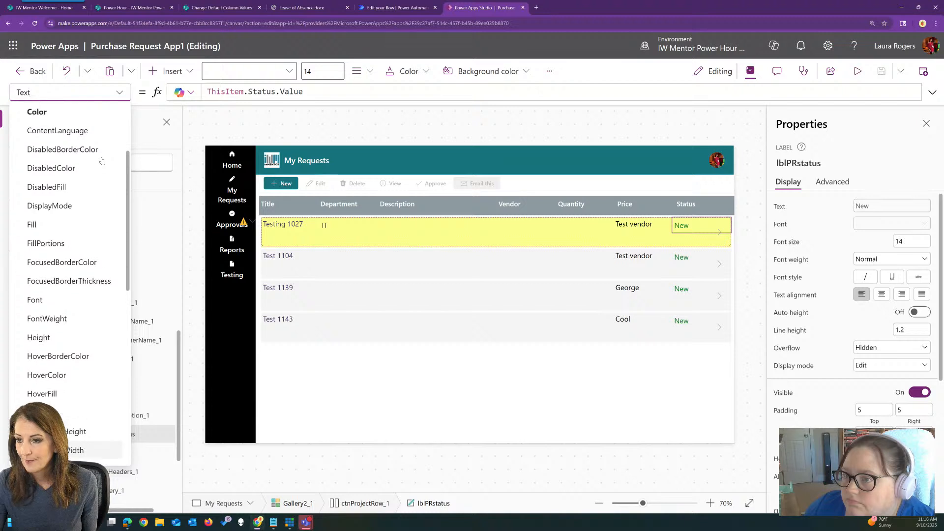
pyautogui.click(81, 187)
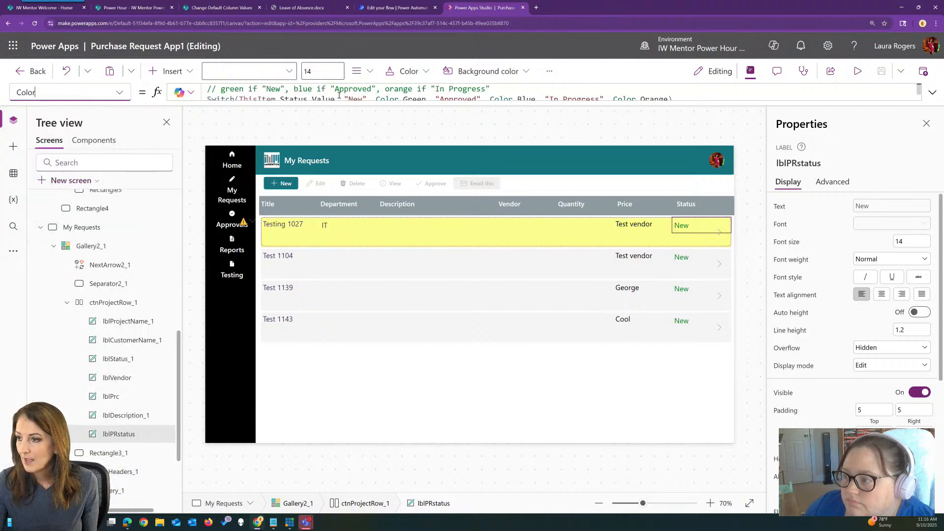
pyautogui.click(933, 92)
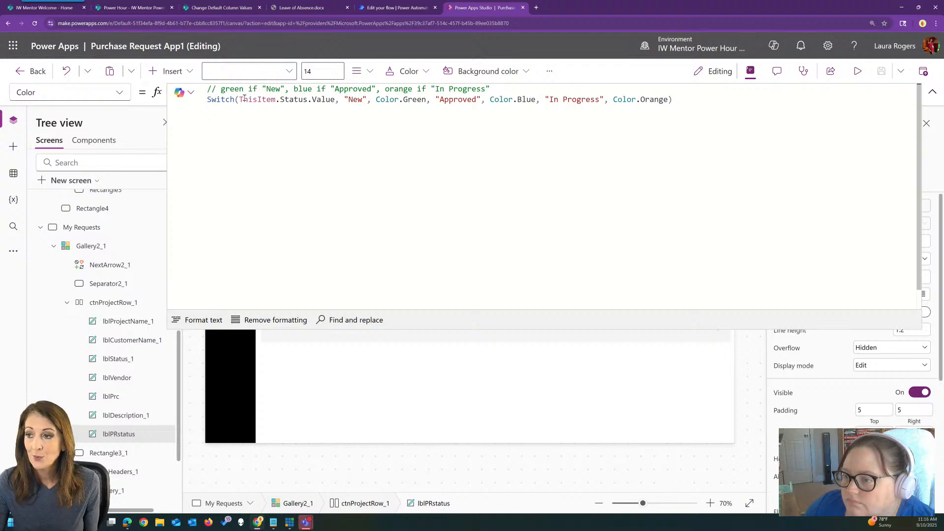
pyautogui.click(197, 320)
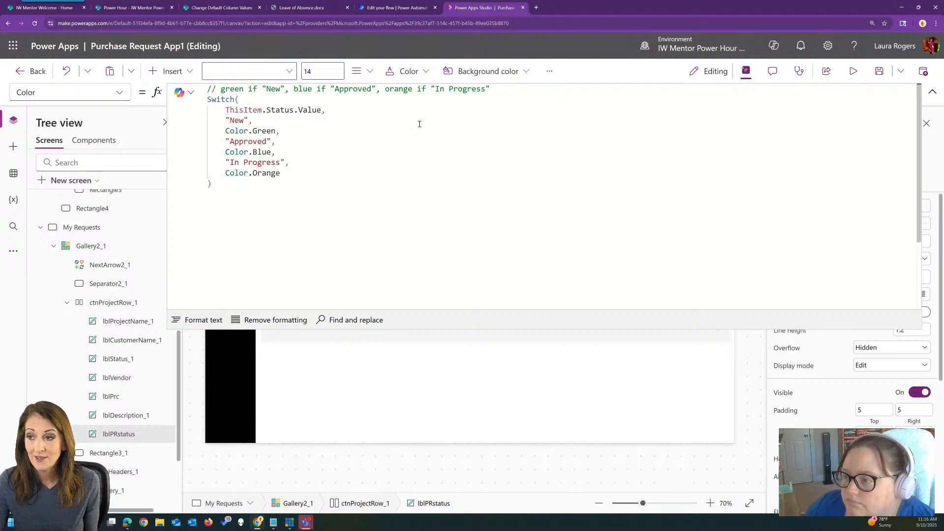
pyautogui.click(933, 92)
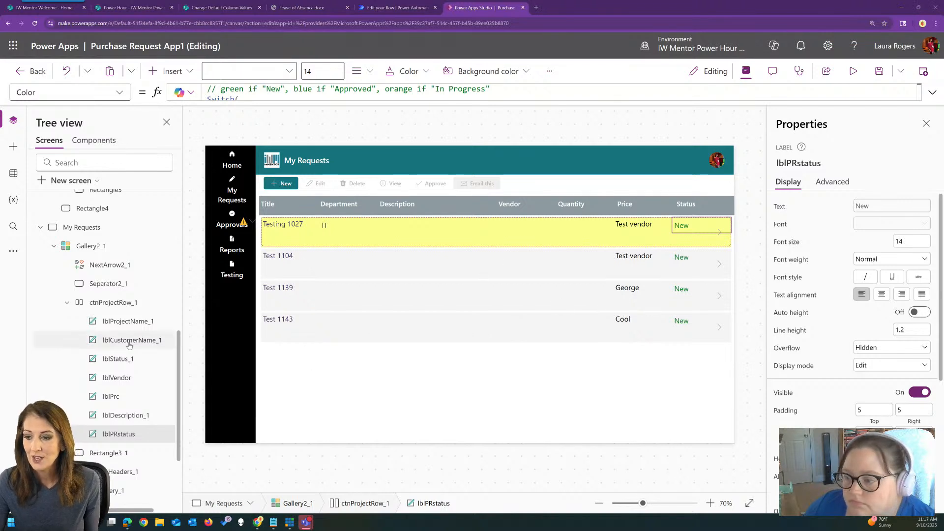
# Collapse the Purchase Request List and My Requests screens in the tree and duplicate the Purchase Request List screen
pyautogui.scroll(-2, 129, 345)
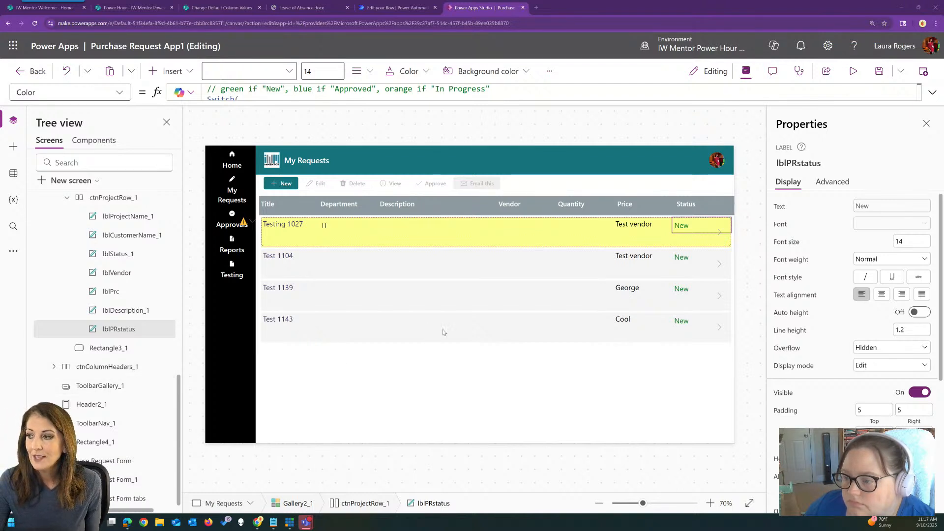
pyautogui.click(433, 376)
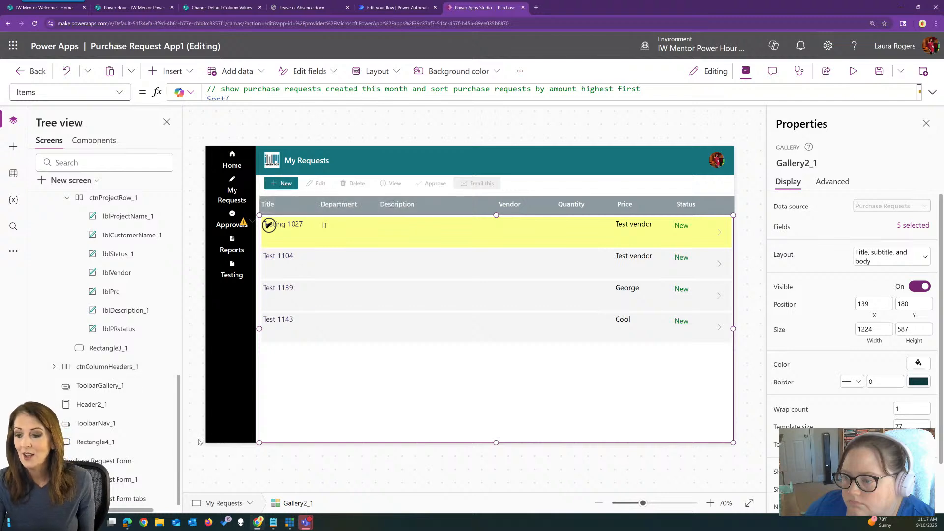
pyautogui.scroll(10, 106, 308)
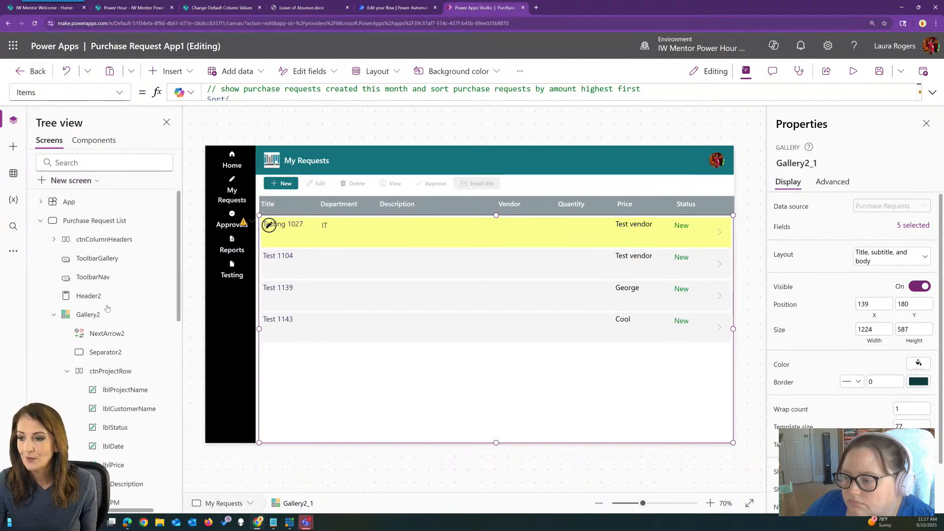
pyautogui.click(39, 222)
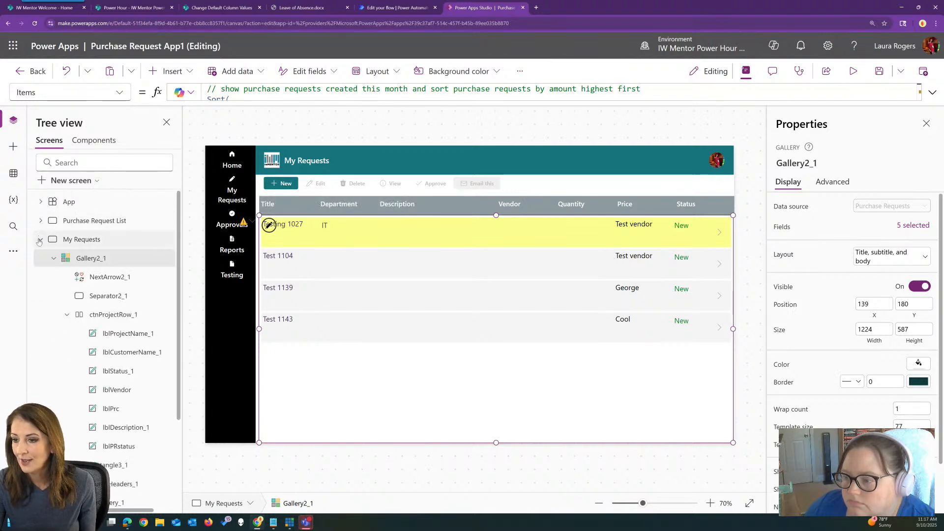
pyautogui.click(40, 239)
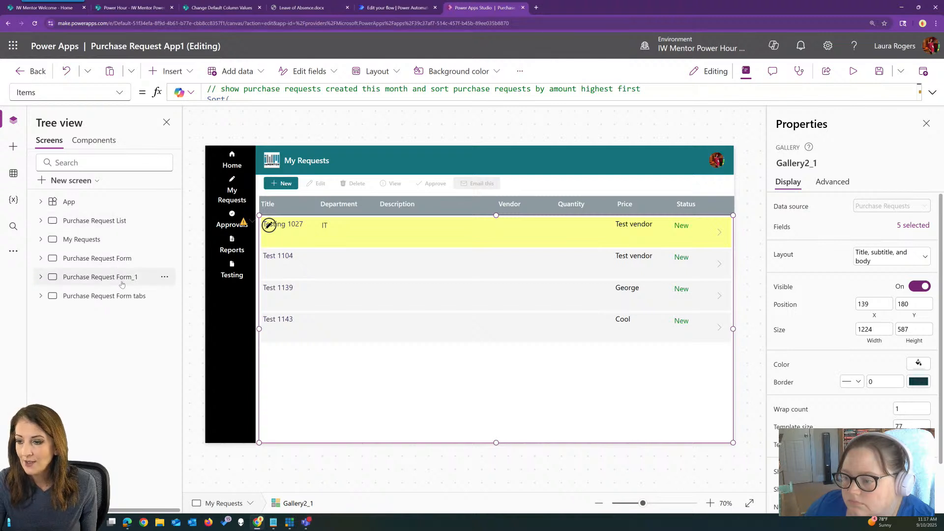
pyautogui.click(115, 240)
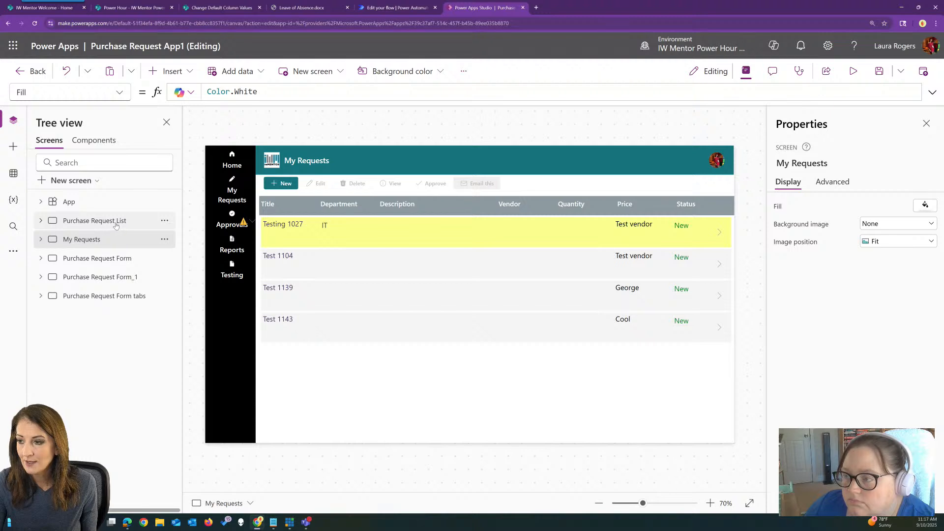
pyautogui.click(115, 222)
pyautogui.click(165, 221)
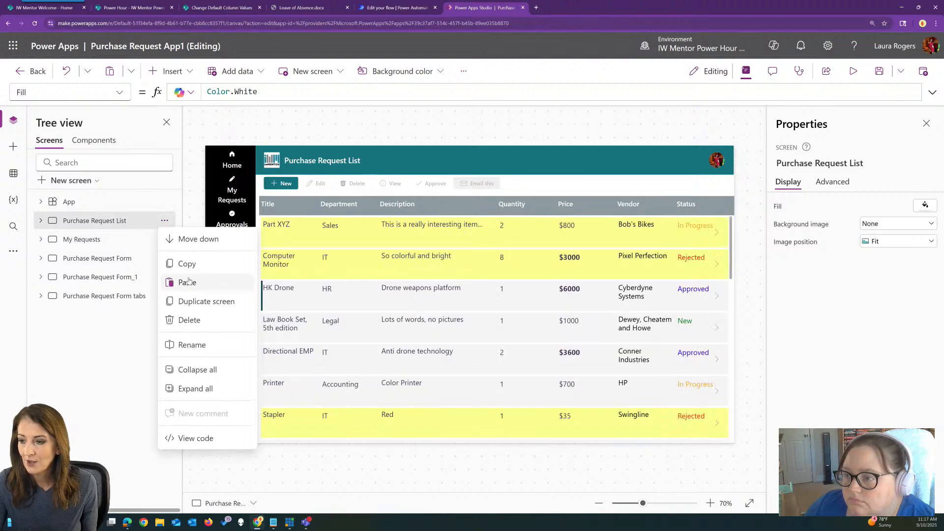
pyautogui.click(206, 301)
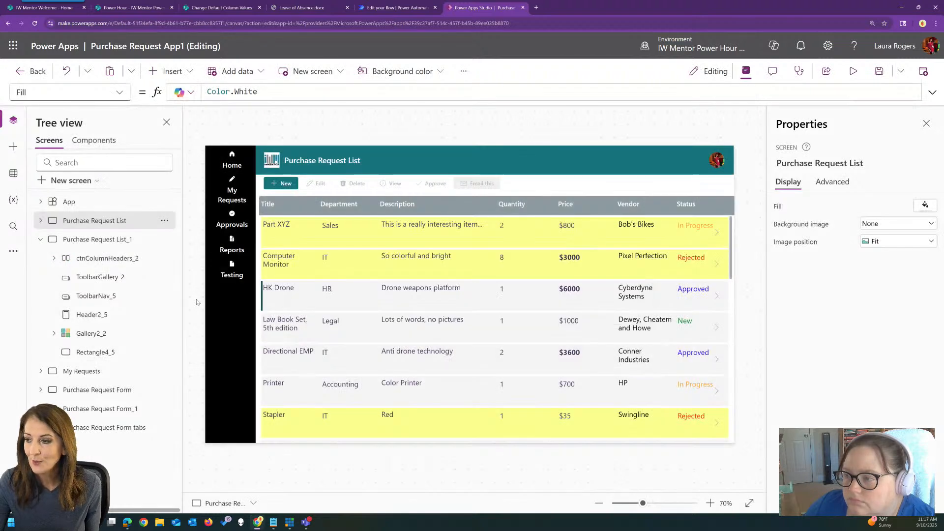
# Delete the existing gallery from the duplicated screen Purchase Request List_1
pyautogui.click(558, 309)
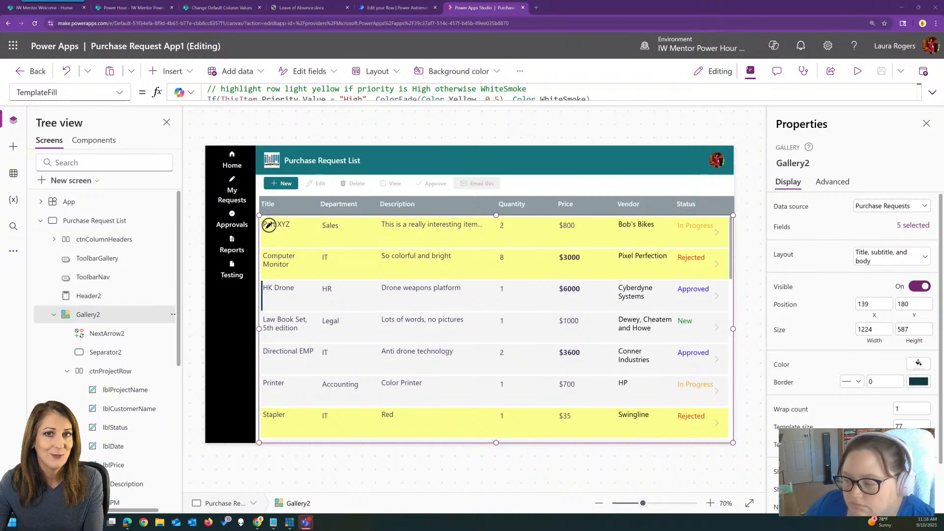
pyautogui.click(610, 328)
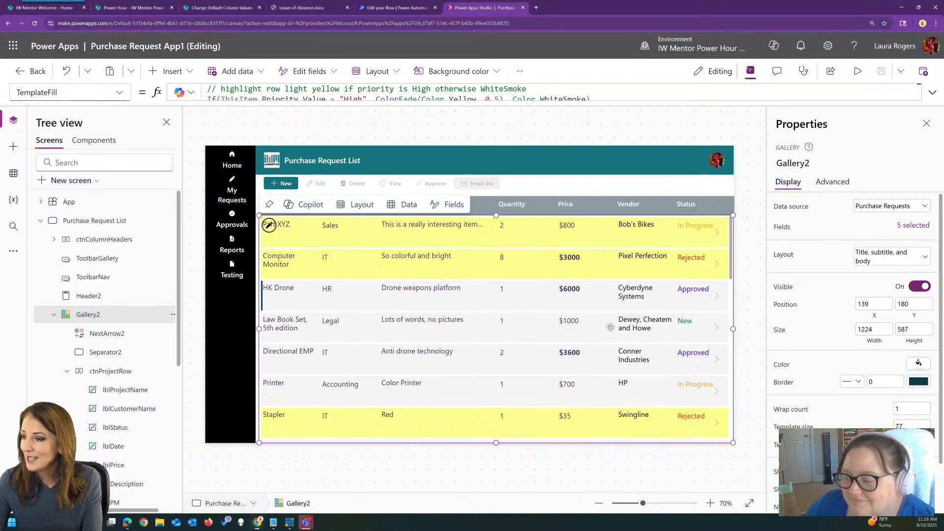
pyautogui.click(41, 221)
pyautogui.click(106, 241)
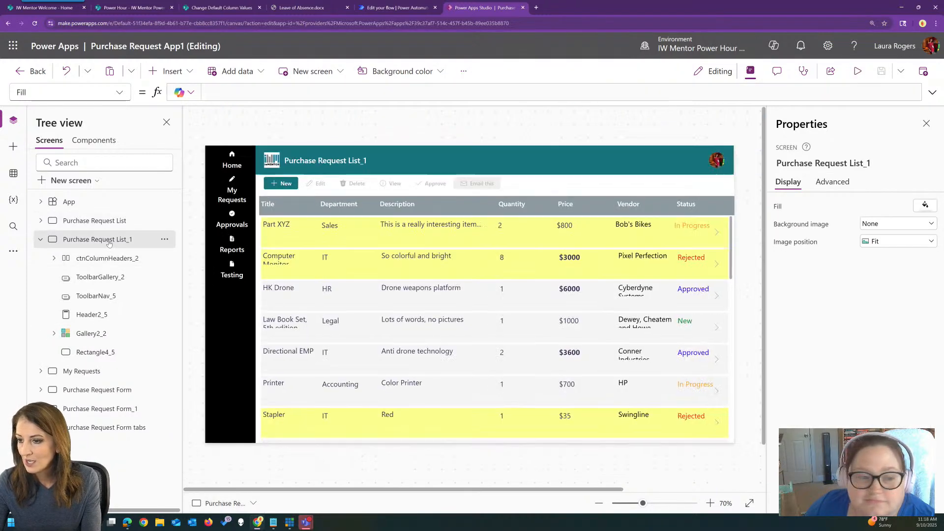
pyautogui.click(668, 387)
pyautogui.press('Delete')
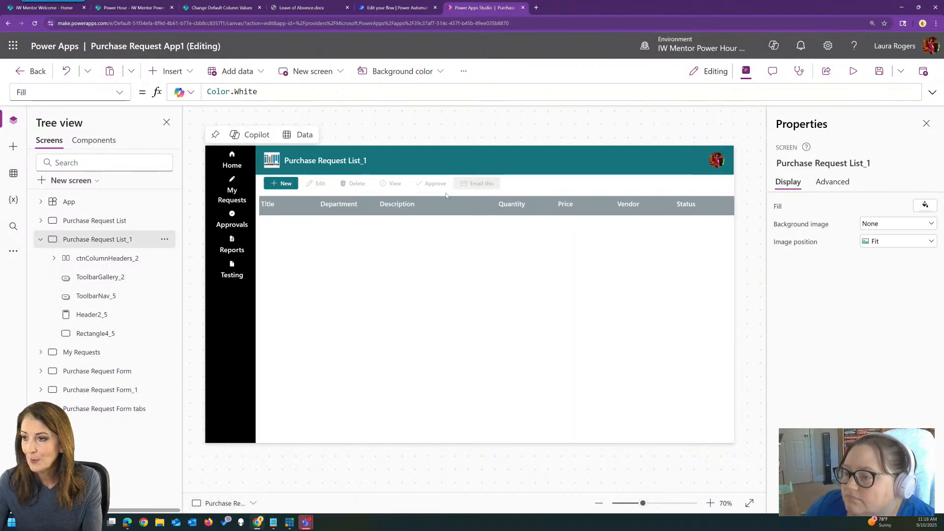
# Insert a vertical gallery on Purchase Request List_1 and connect it to the Purchase Requests data source
pyautogui.click(186, 72)
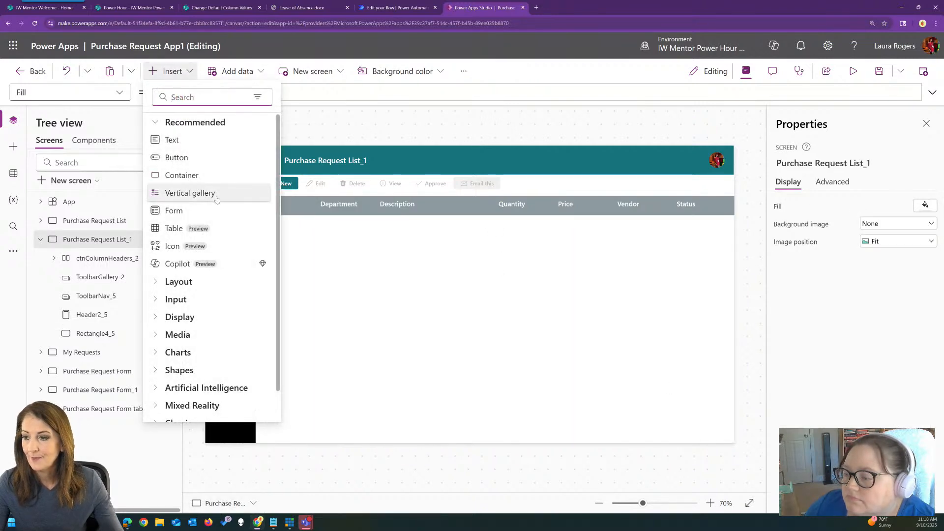
pyautogui.click(503, 272)
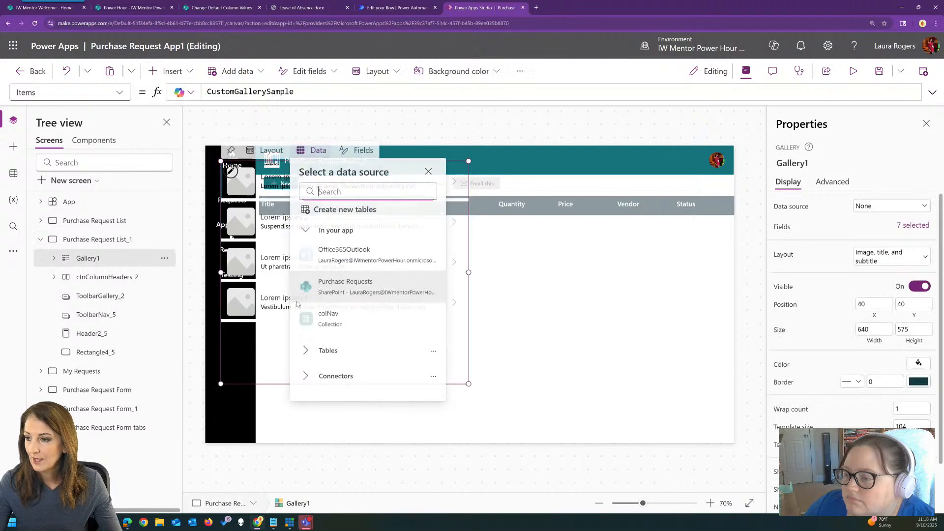
pyautogui.click(377, 285)
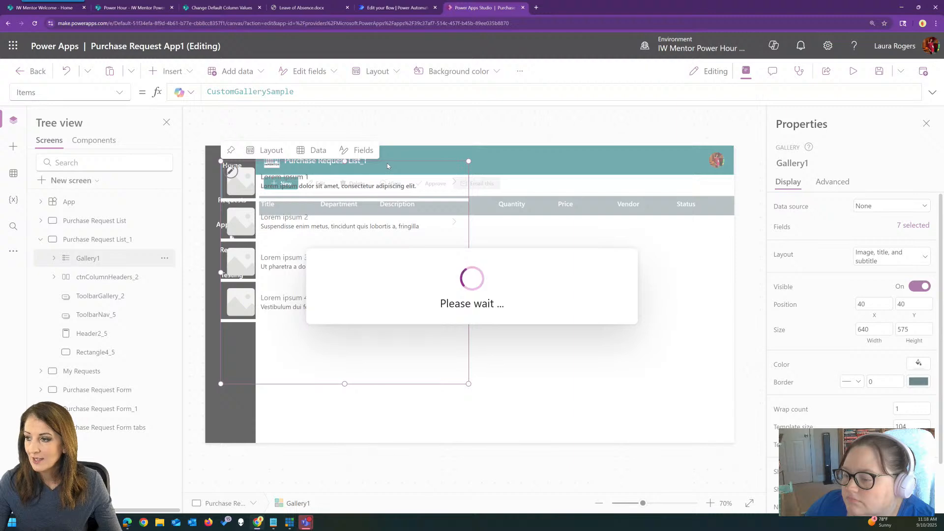
# Place the new gallery below the column headers, widen it to about 1225, and set its layout to Title, subtitle, and body
pyautogui.moveTo(412, 162); pyautogui.dragTo(472, 214)
pyautogui.moveTo(508, 326); pyautogui.dragTo(735, 326)
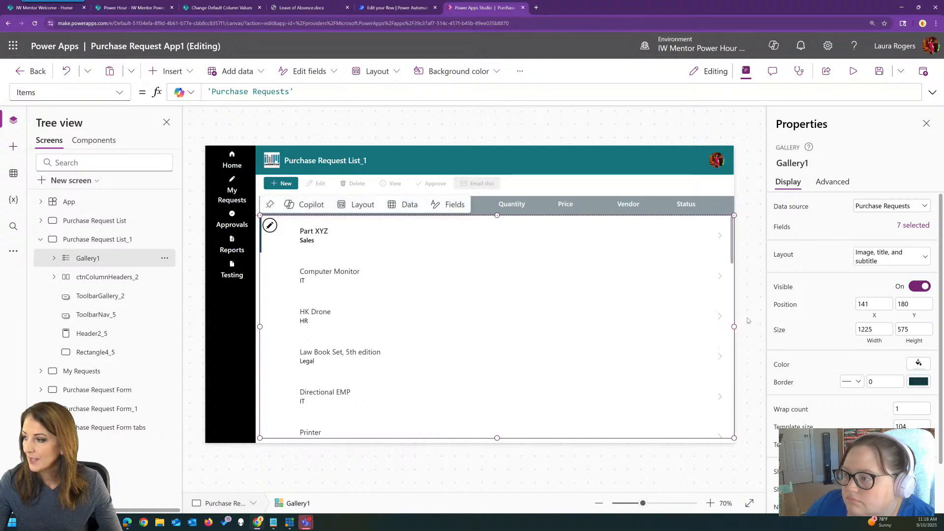
pyautogui.click(913, 258)
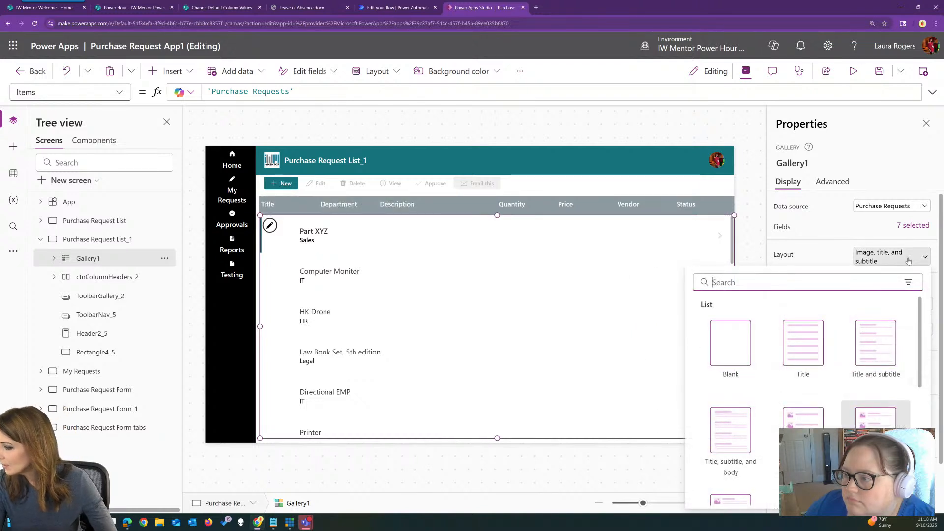
pyautogui.click(731, 437)
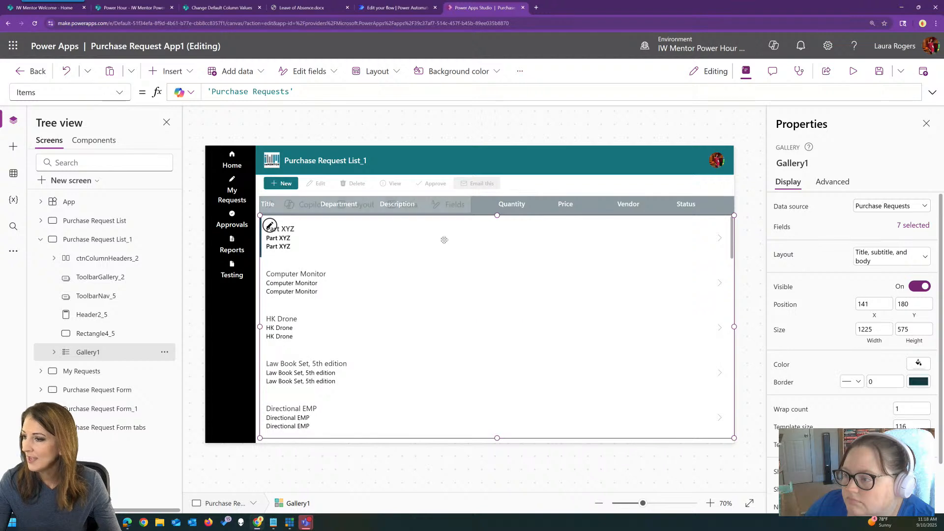
# Set the Text of the subtitle label in Gallery1 to ThisItem.Price
pyautogui.click(290, 227)
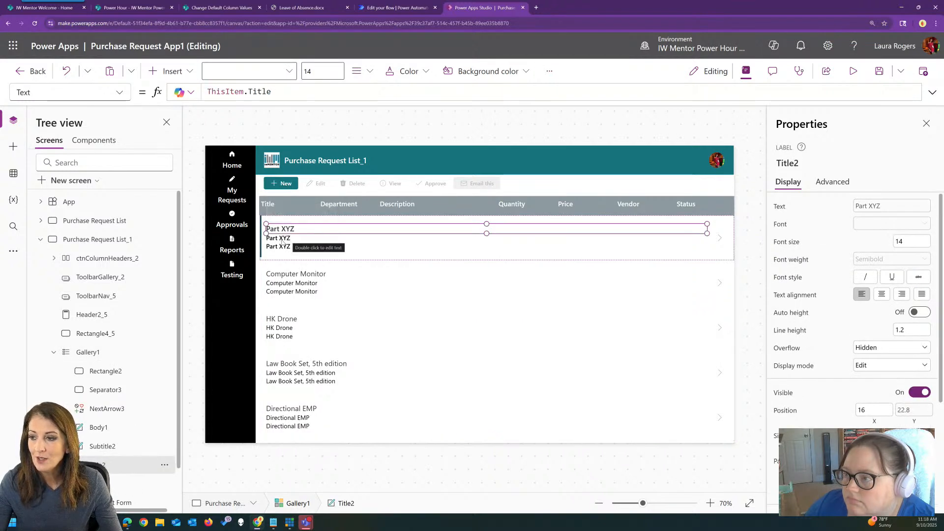
pyautogui.click(281, 239)
pyautogui.doubleClick(334, 94)
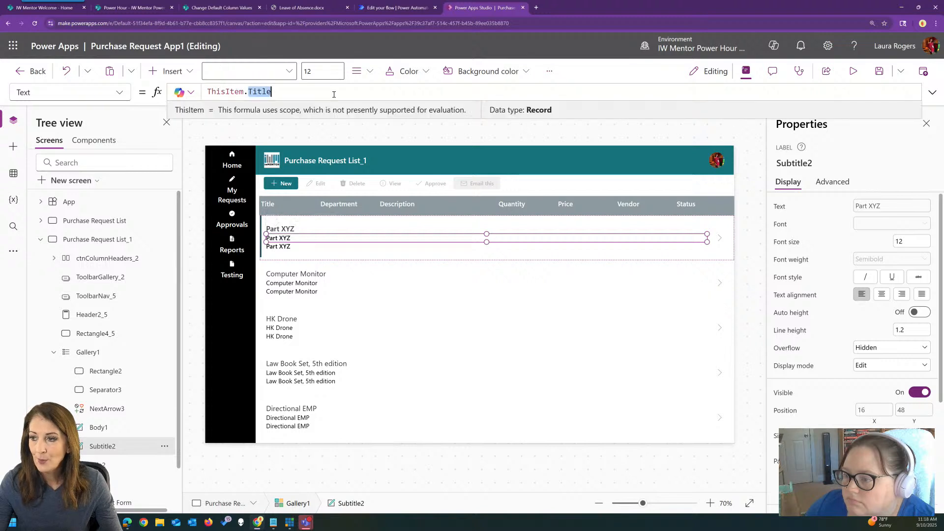
pyautogui.write('a')
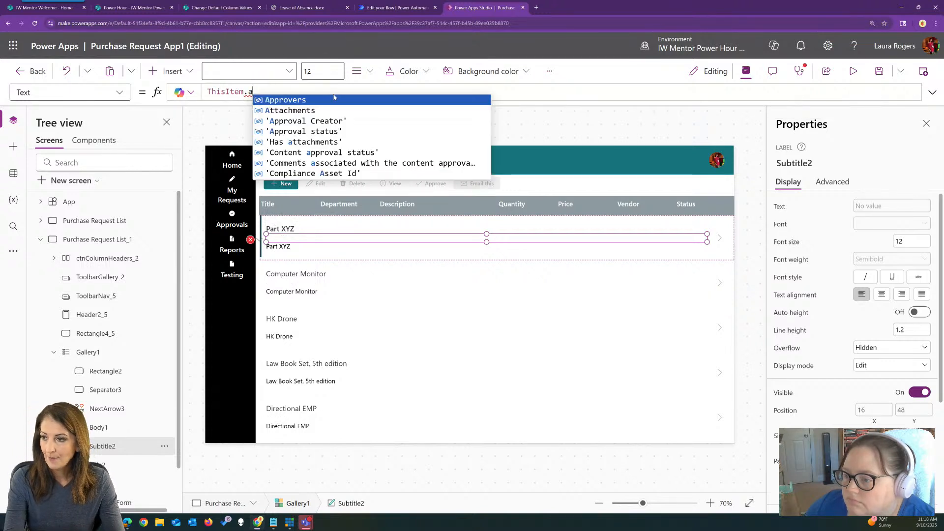
pyautogui.press('BackSpace')
pyautogui.write('price')
pyautogui.press('Tab')
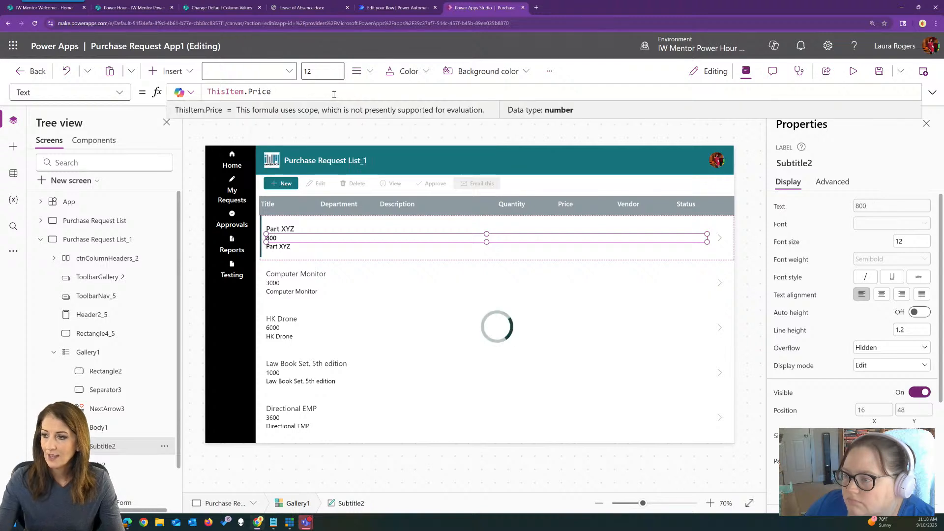
# Set the Text of the body label in Gallery1 to ThisItem.Status.Value
pyautogui.click(285, 247)
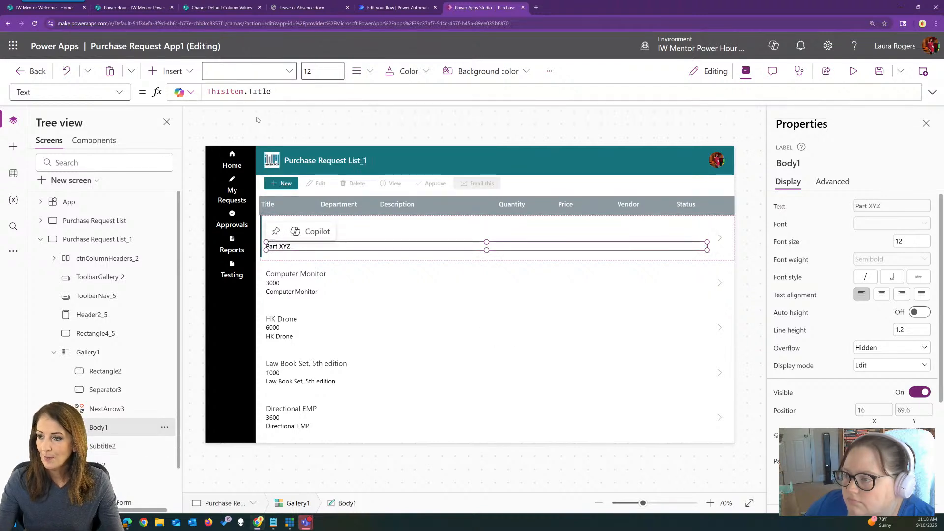
pyautogui.moveTo(247, 93); pyautogui.dragTo(332, 89)
pyautogui.write('Status')
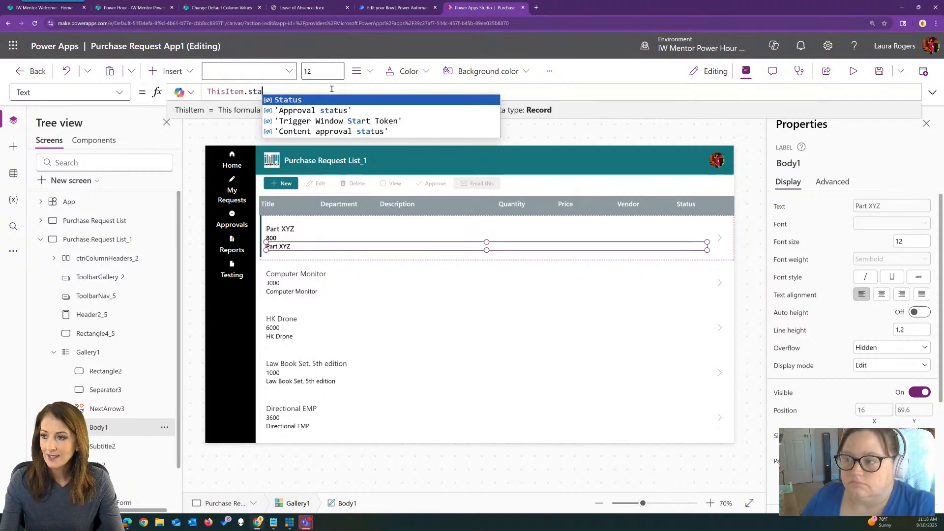
pyautogui.press('Tab')
pyautogui.write('.Value')
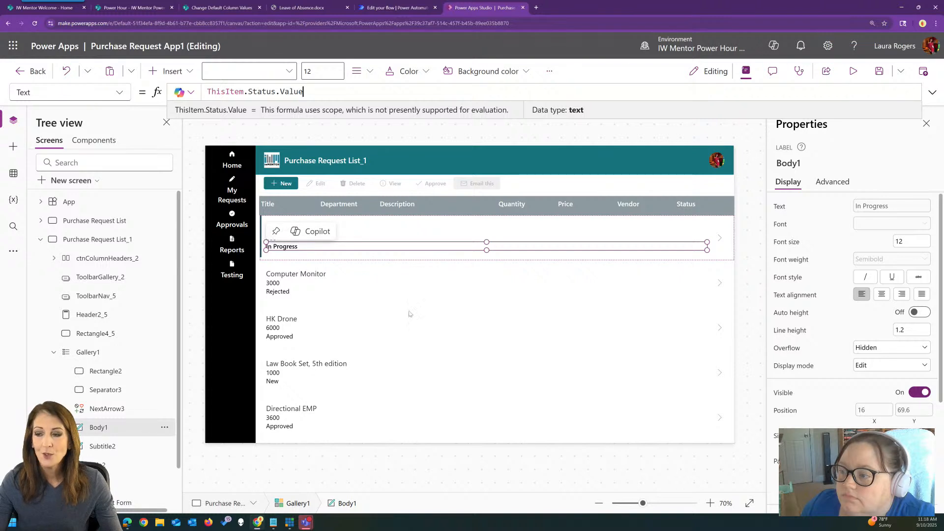
# Insert an icon in the Gallery1 template and place it under the Description column at about X 325, Y 33
pyautogui.click(322, 229)
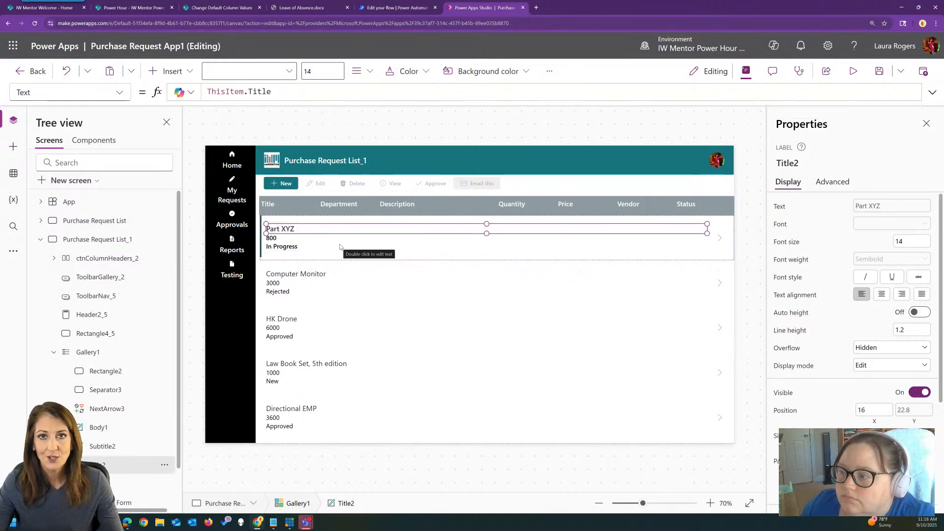
pyautogui.click(174, 72)
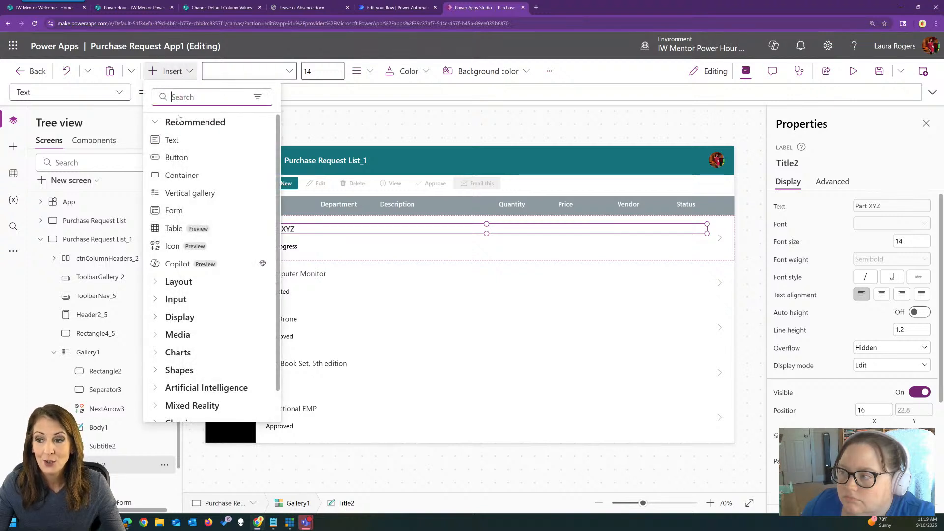
pyautogui.write('icon')
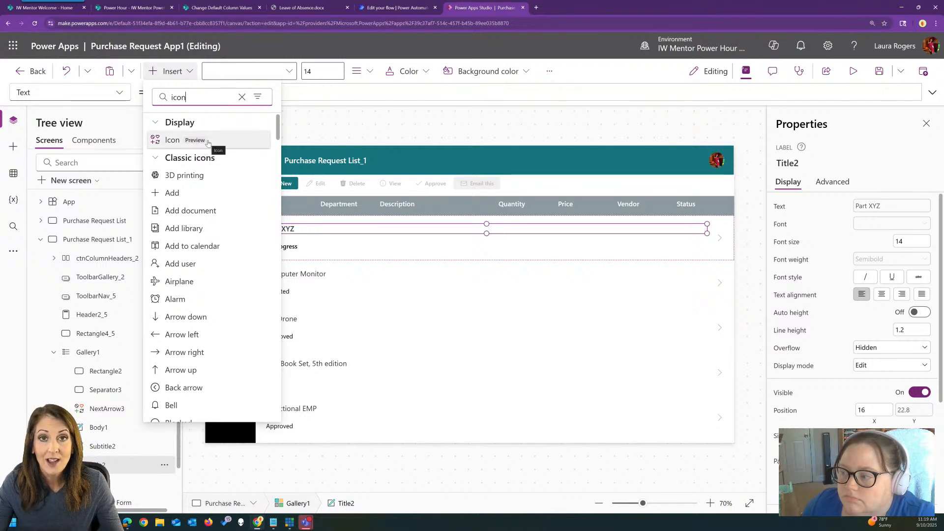
pyautogui.click(208, 144)
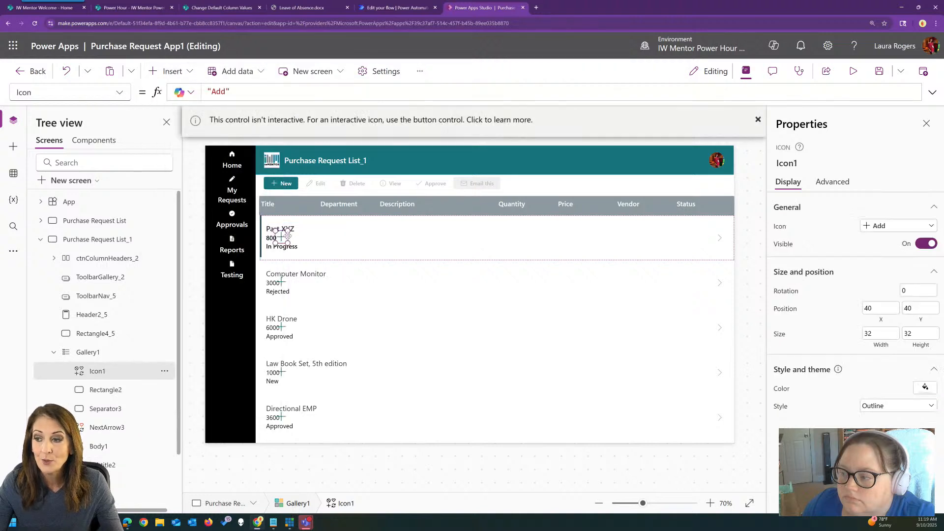
pyautogui.moveTo(321, 240); pyautogui.dragTo(375, 237)
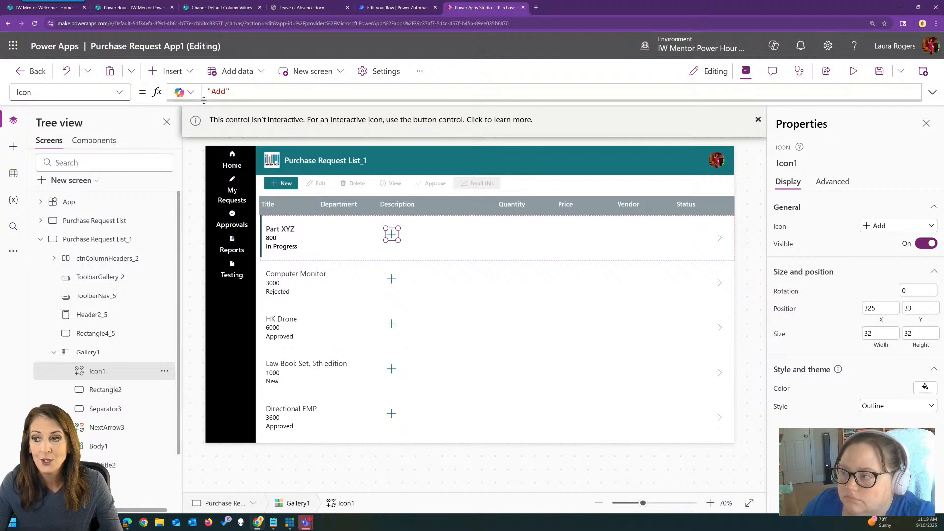
pyautogui.doubleClick(219, 92)
pyautogui.write('Check')
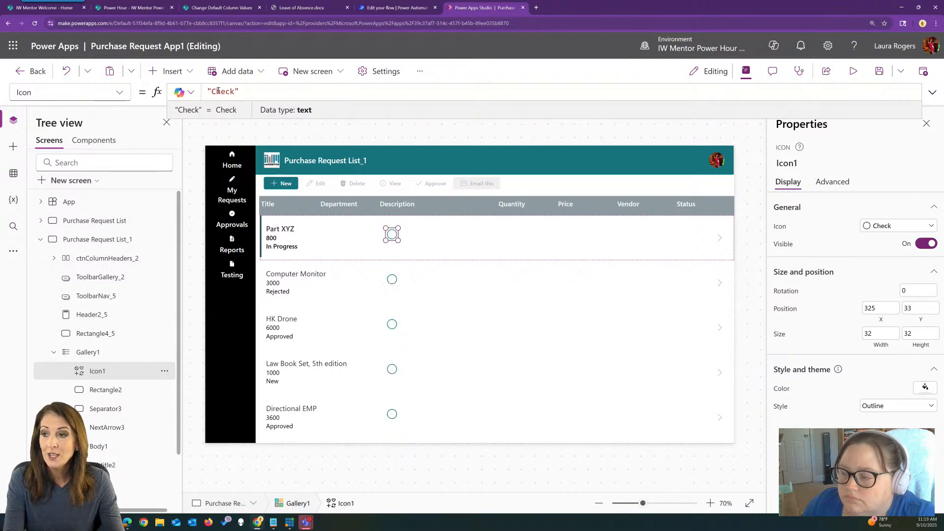
pyautogui.write('Mar')
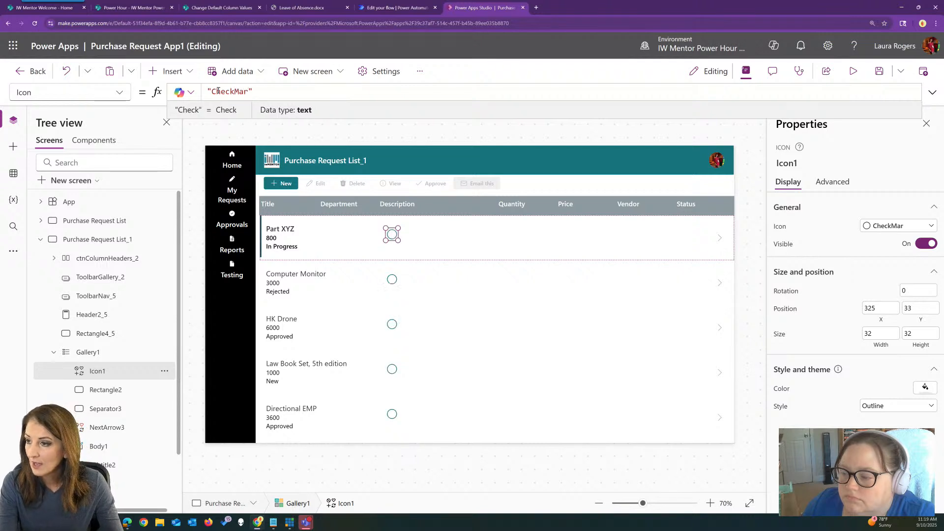
pyautogui.hotkey('ctrl', 'z')
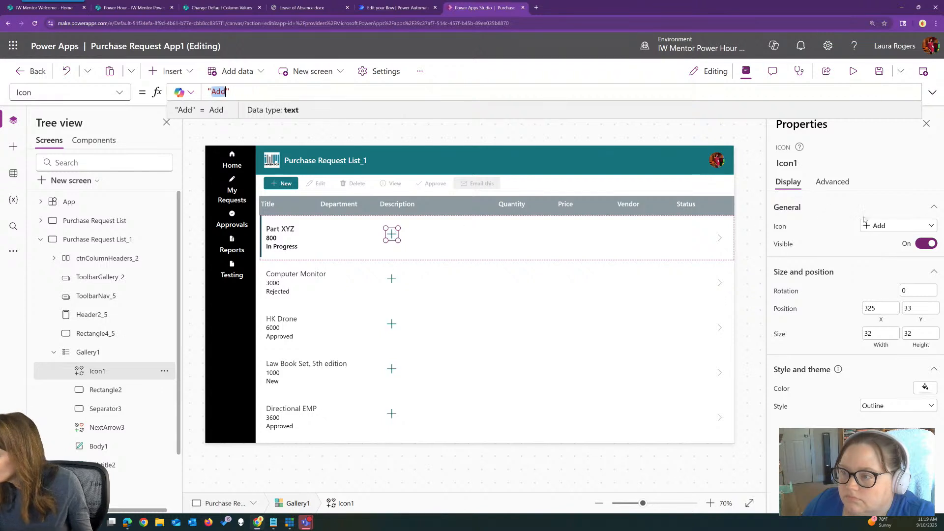
# Change the new gallery icon to CheckmarkCircle
pyautogui.click(880, 226)
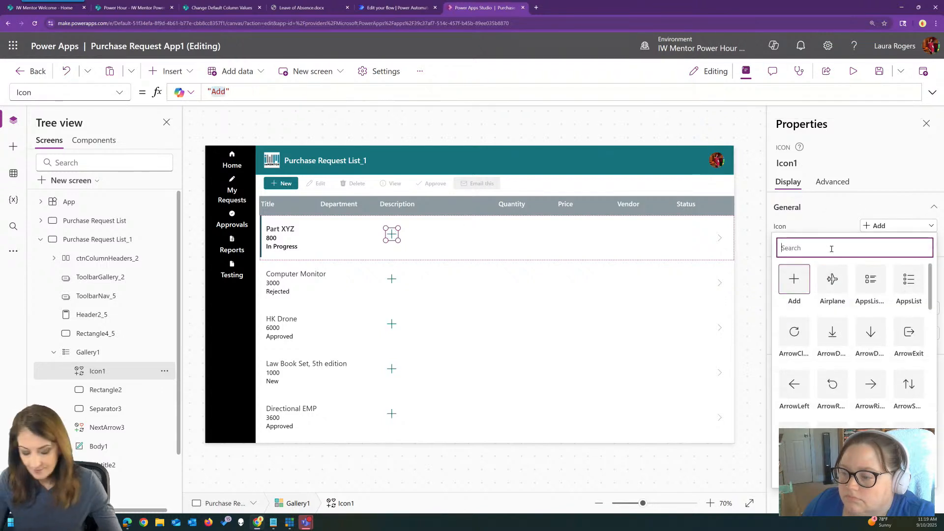
pyautogui.write('chec')
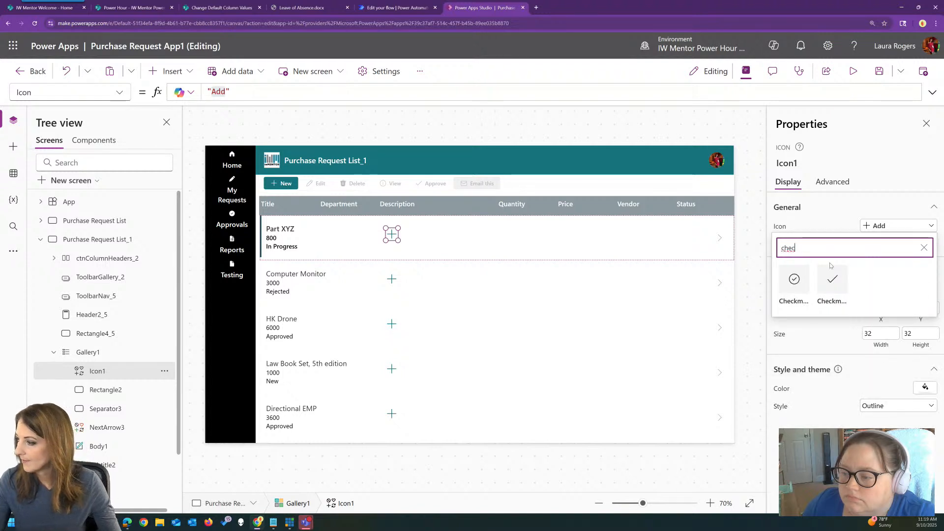
pyautogui.click(798, 281)
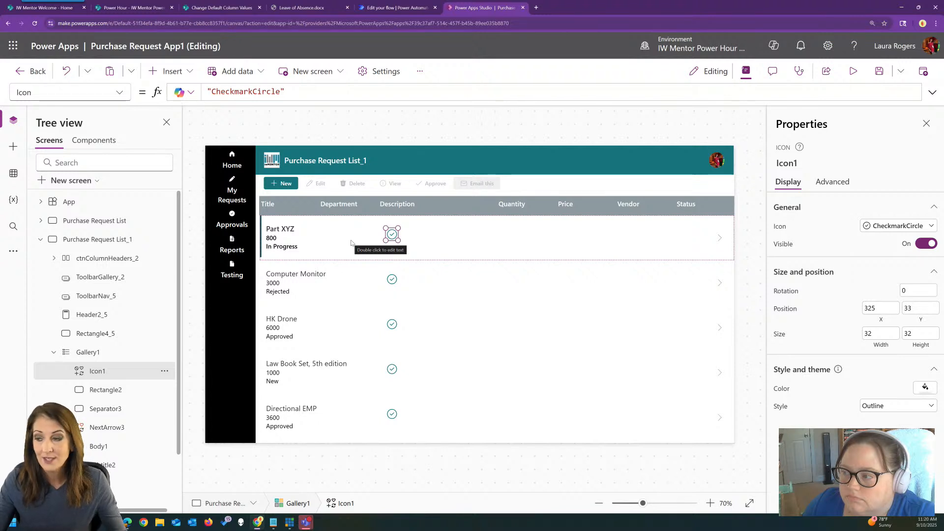
# Replace the icon's Visible formula with the Copilot comment "// only show if item has a status approved"
pyautogui.click(119, 92)
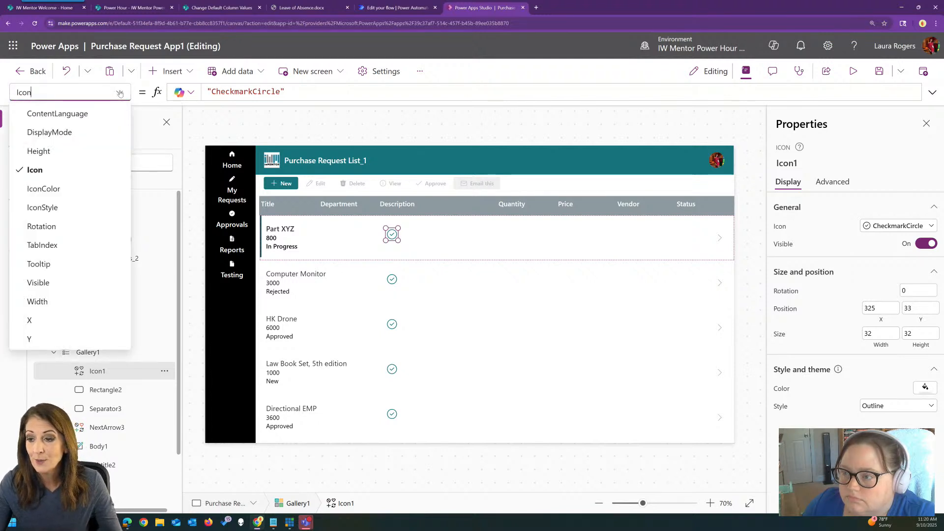
pyautogui.click(51, 283)
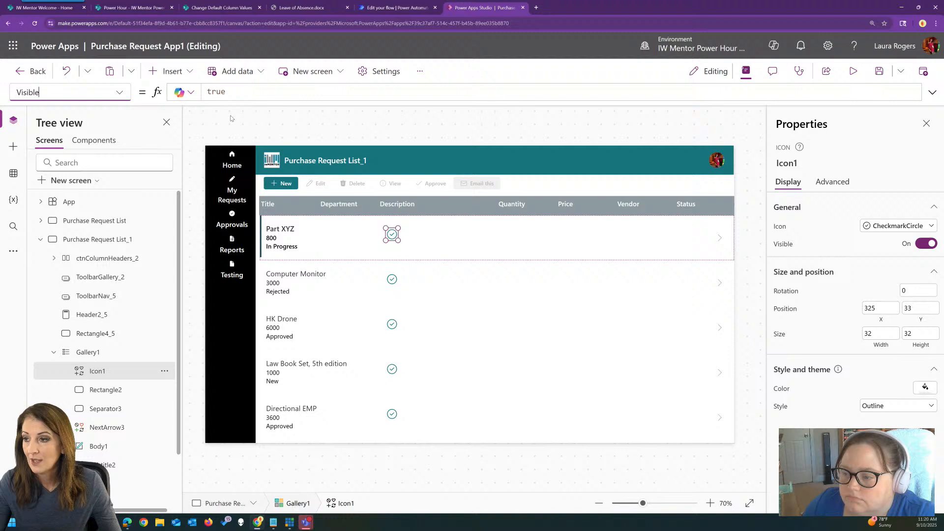
pyautogui.click(239, 90)
pyautogui.hotkey('ctrl', 'a')
pyautogui.write('// only show if')
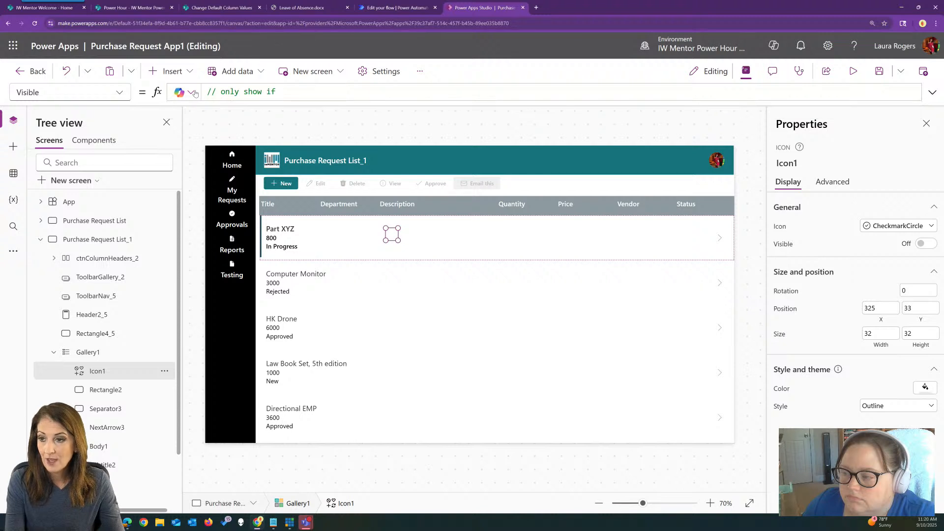
pyautogui.write(' item ')
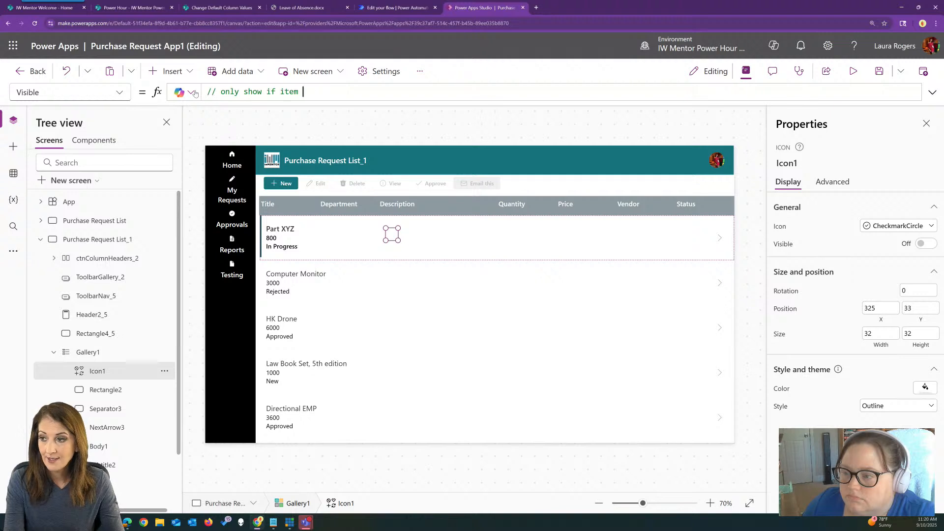
pyautogui.write('is as a ')
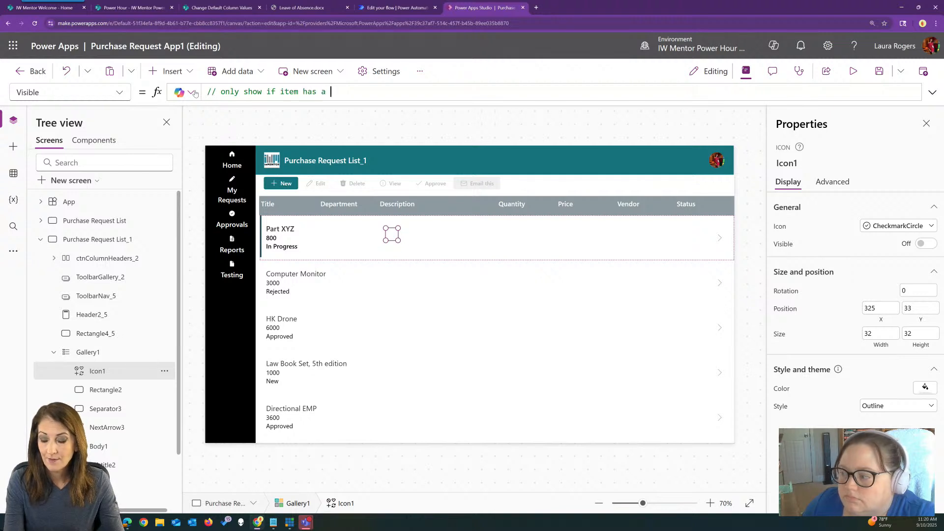
pyautogui.write('sts')
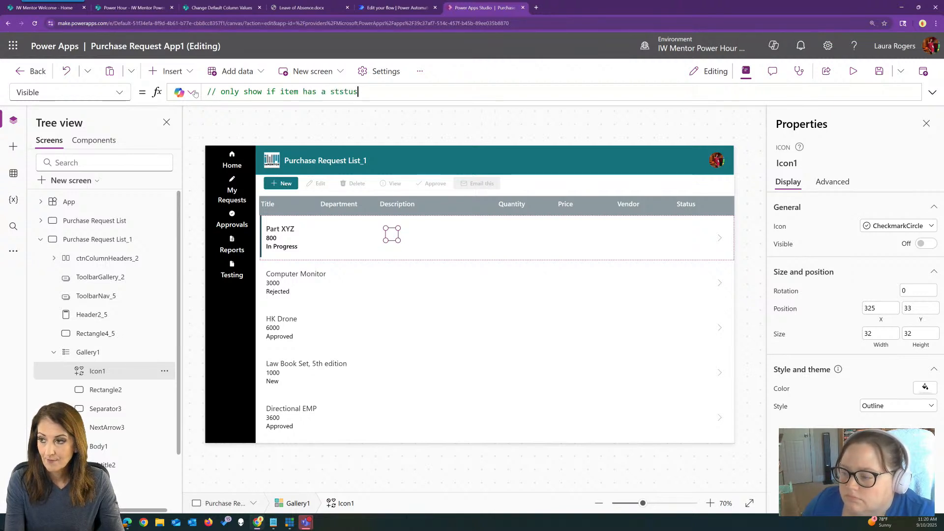
pyautogui.press('BackSpace')
pyautogui.write('tatus')
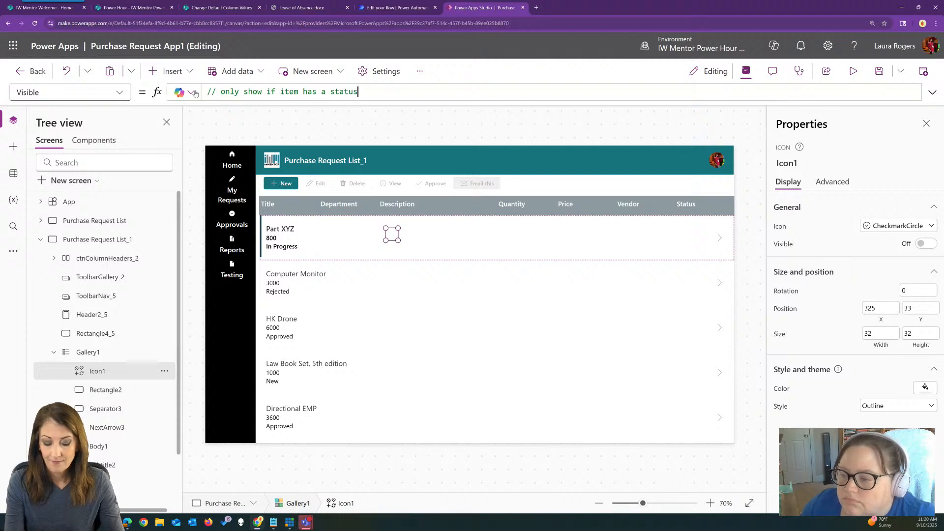
pyautogui.write(' approve')
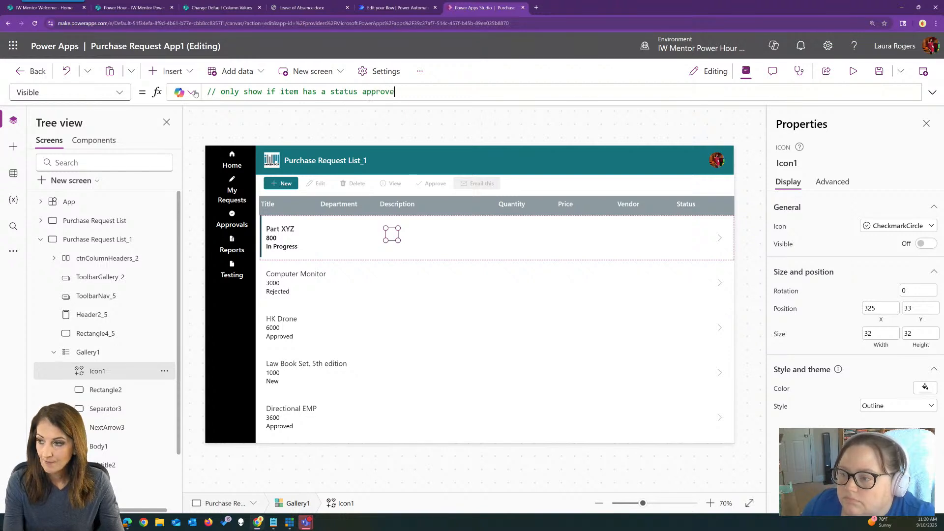
pyautogui.write('d')
pyautogui.press('Return')
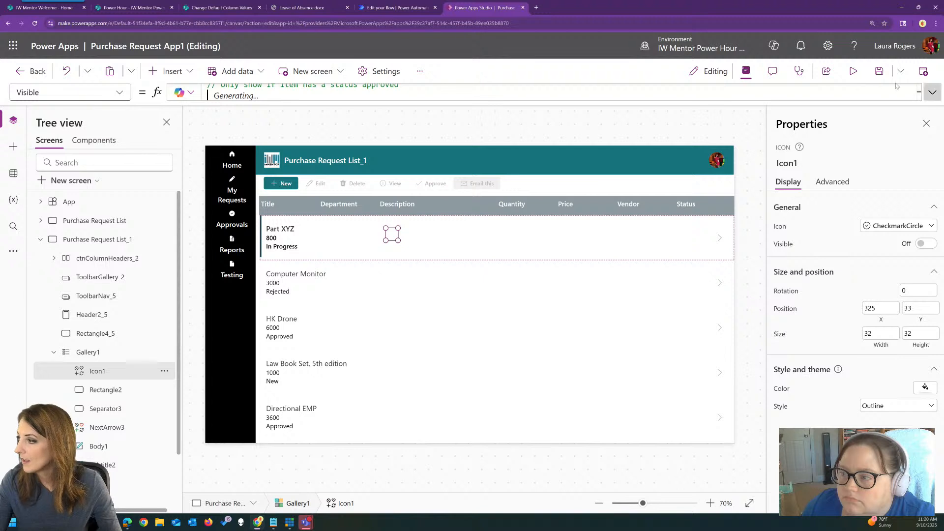
# Reword the comment to "// only show this icon if item has a status approved" and accept the generated formula ThisItem.Status.Value = "Approved"
pyautogui.click(932, 92)
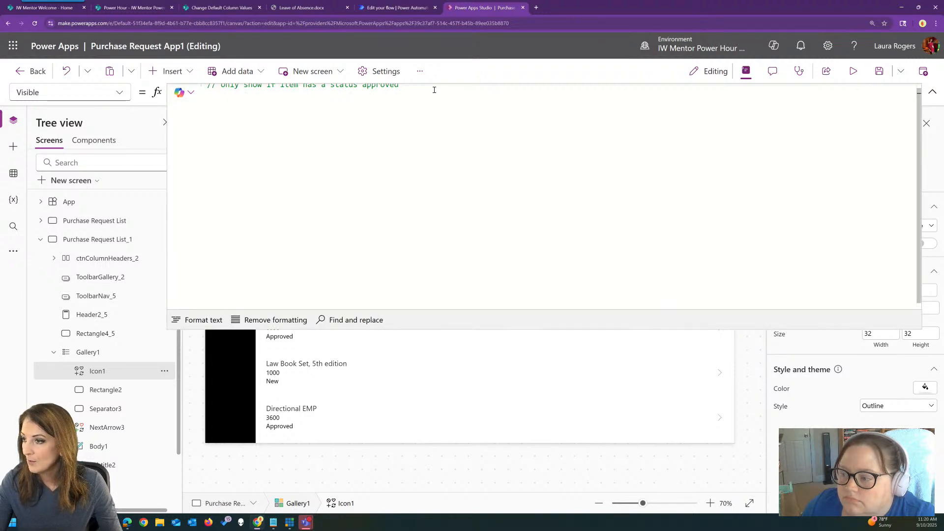
pyautogui.click(262, 89)
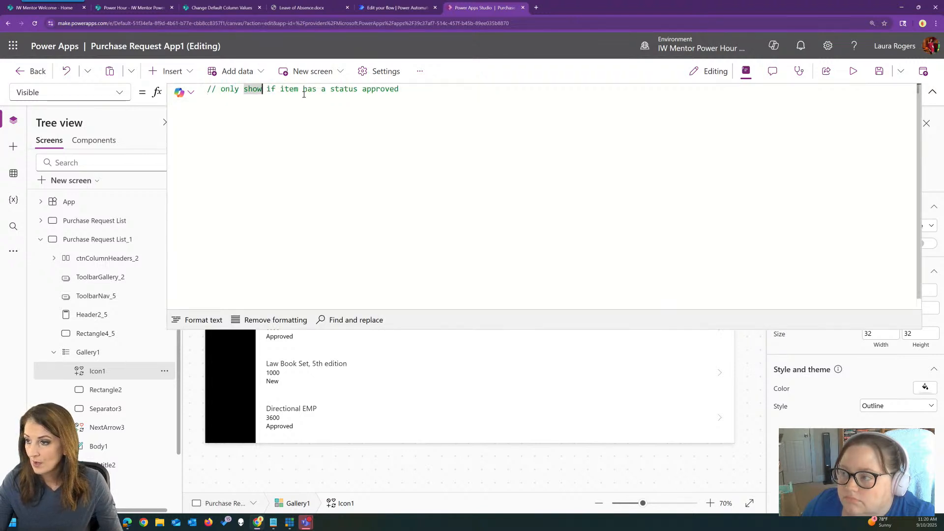
pyautogui.write('this ')
pyautogui.write('icon')
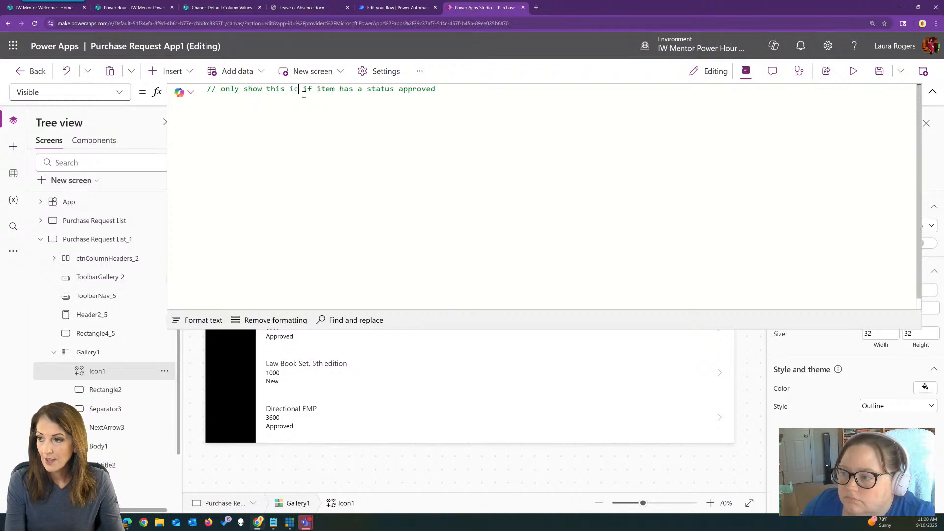
pyautogui.click(459, 89)
pyautogui.press('Return')
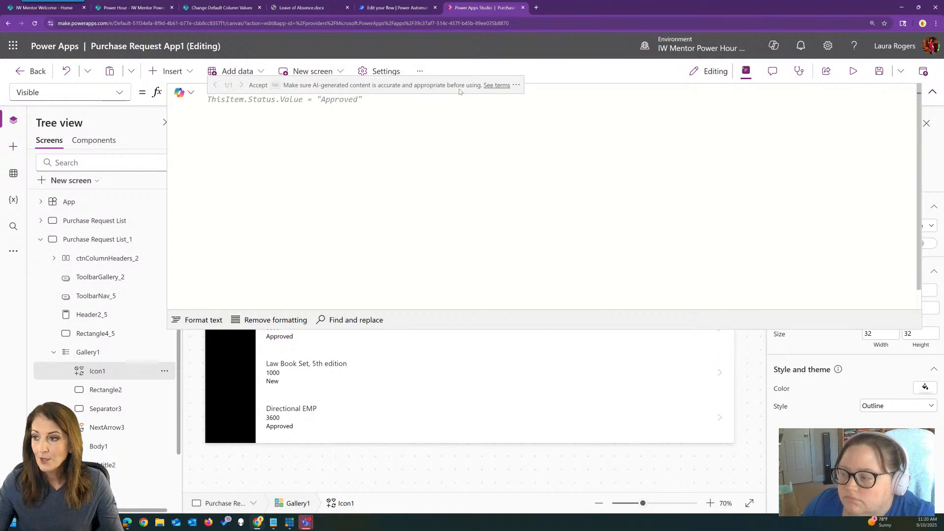
pyautogui.press('Tab')
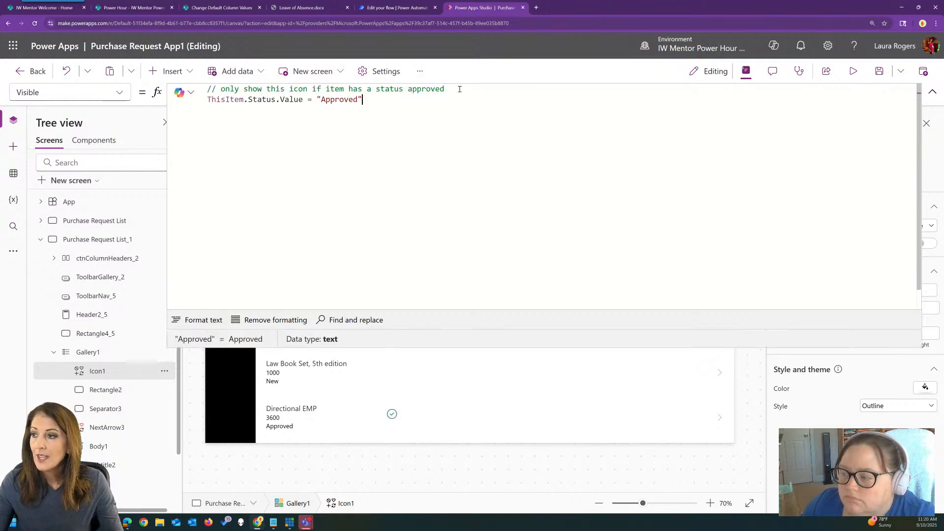
pyautogui.click(932, 92)
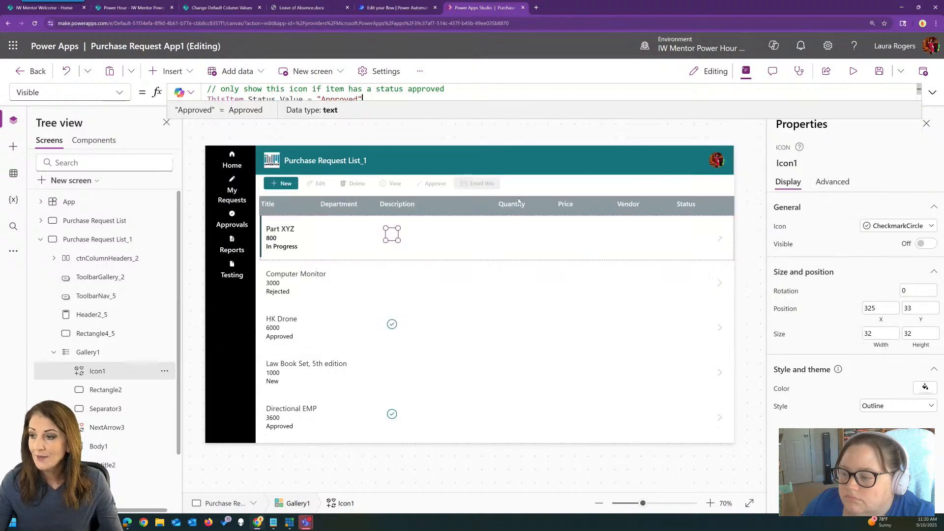
# Preview the app and look through the gallery to check which requests show the check mark icon
pyautogui.click(482, 348)
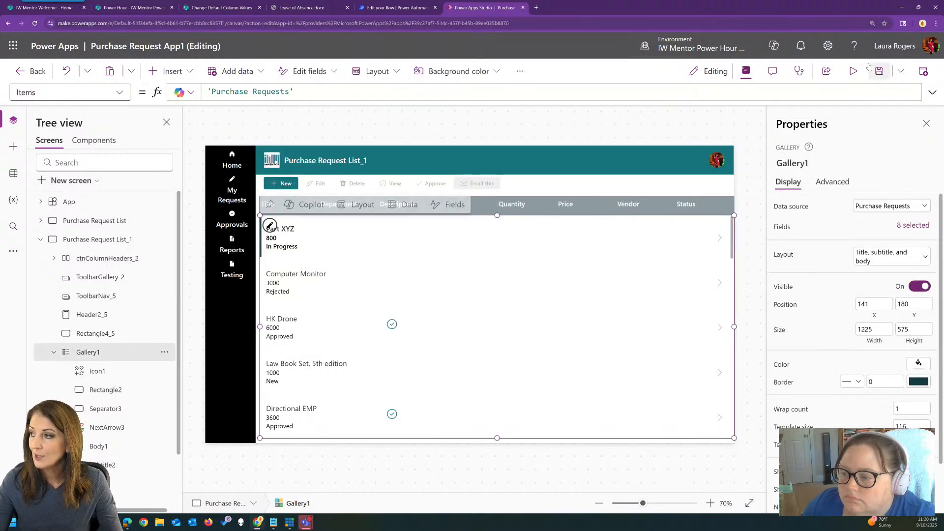
pyautogui.press('F5')
pyautogui.scroll(-10, 609, 248)
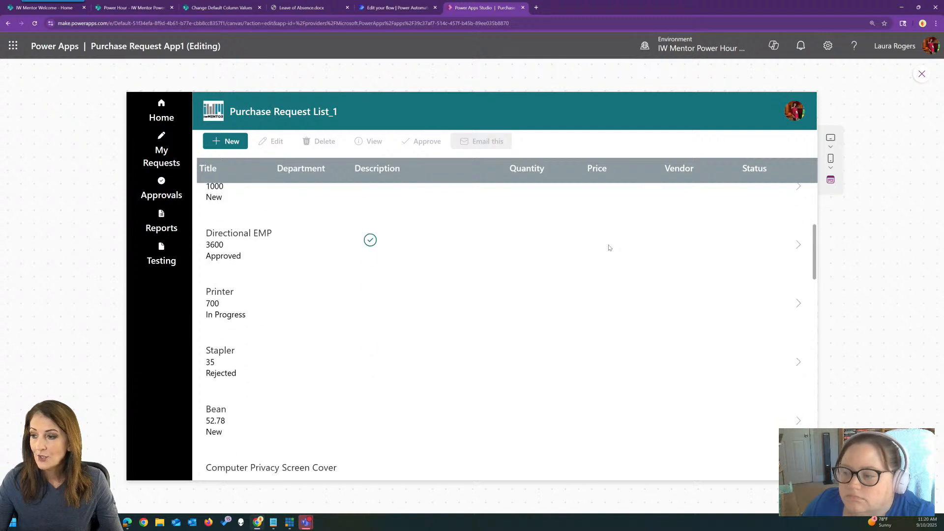
pyautogui.scroll(-5, 610, 247)
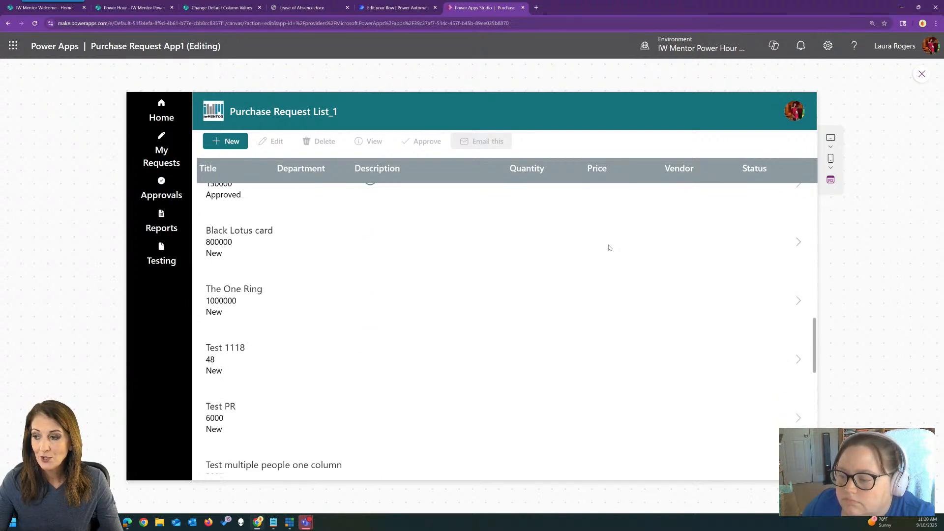
pyautogui.scroll(3, 610, 248)
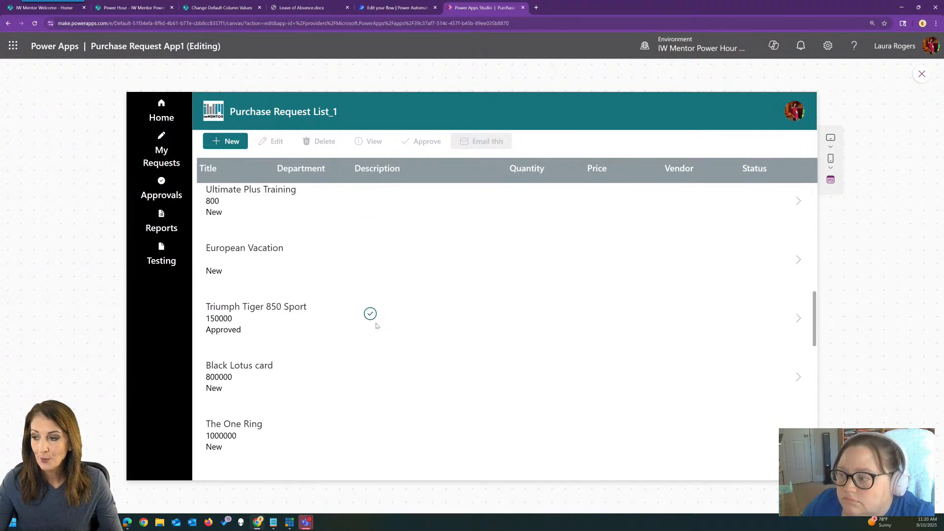
pyautogui.scroll(8, 376, 325)
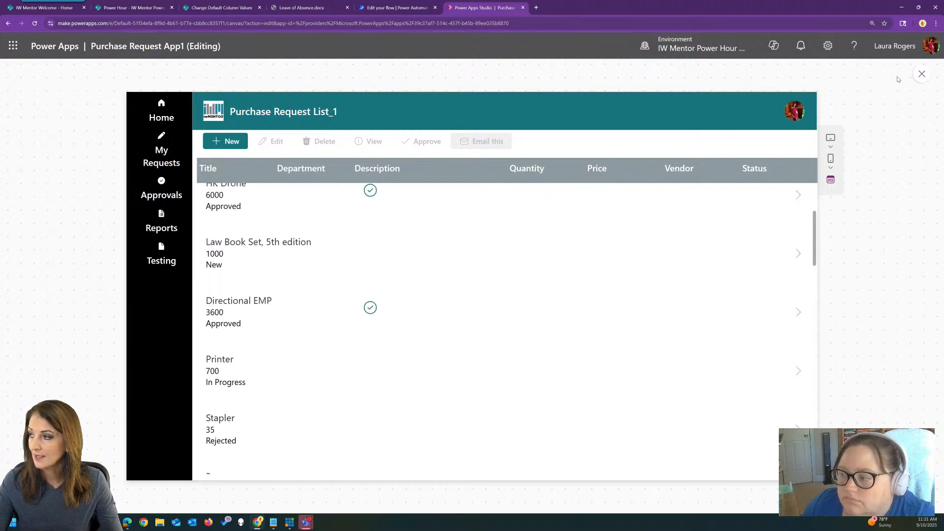
pyautogui.click(922, 74)
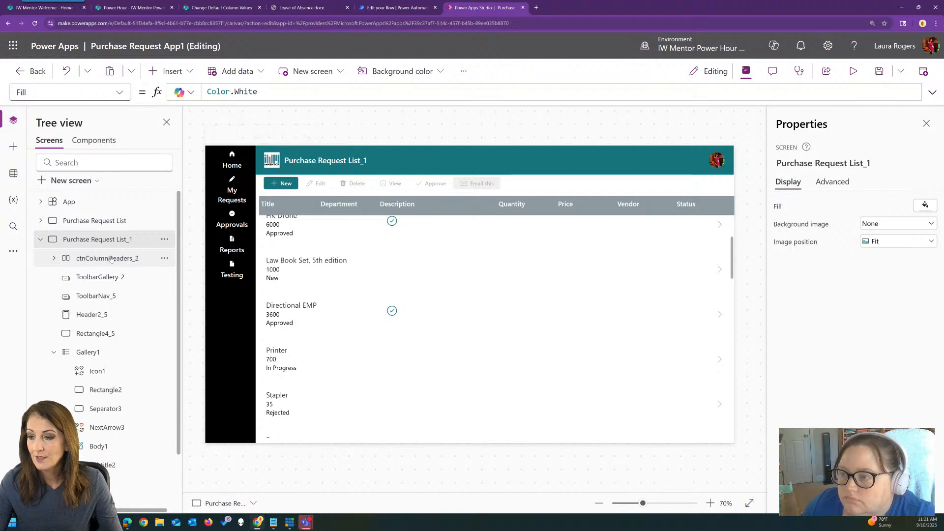
# Review the Visible formula of the check mark icon in the new gallery
pyautogui.click(688, 283)
pyautogui.scroll(3, 565, 282)
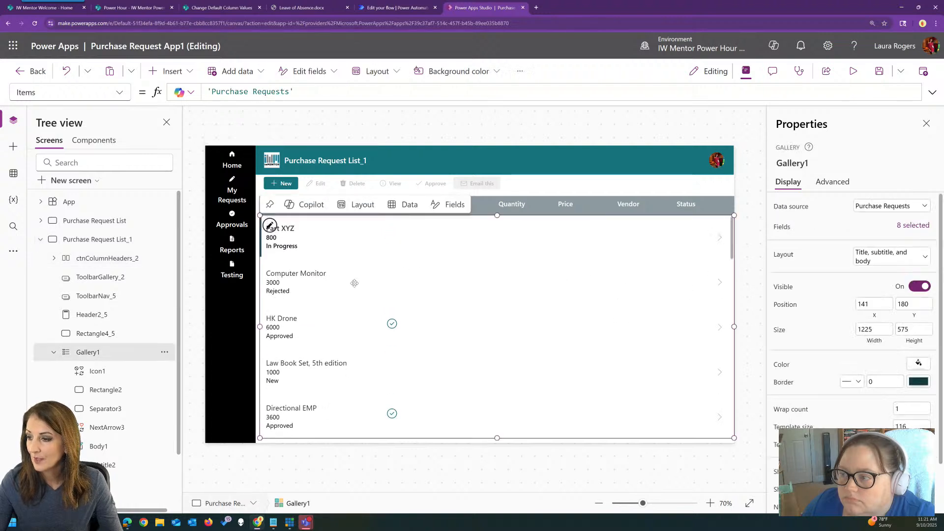
pyautogui.click(321, 231)
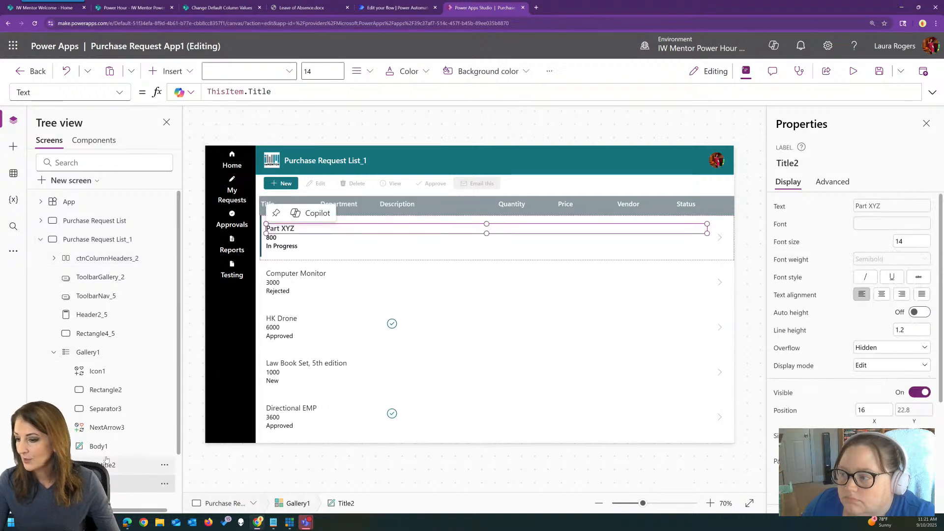
pyautogui.click(120, 375)
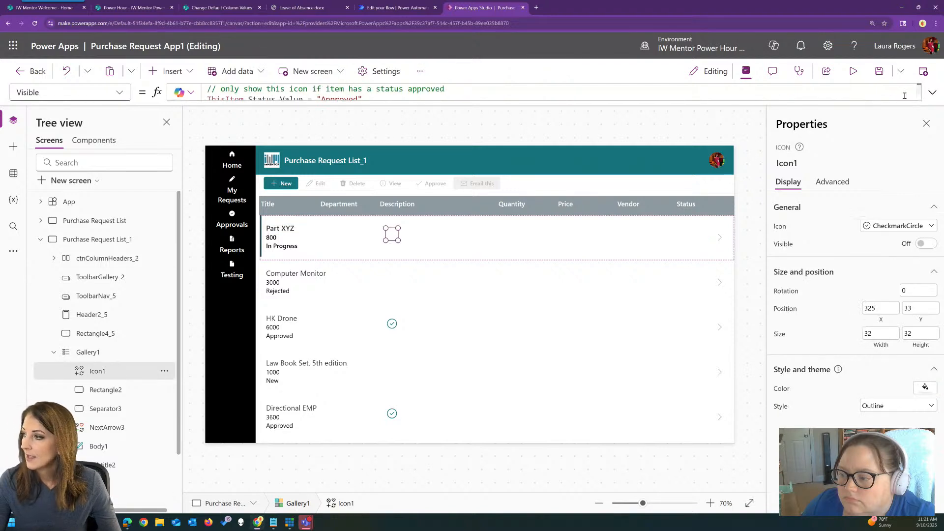
pyautogui.click(933, 92)
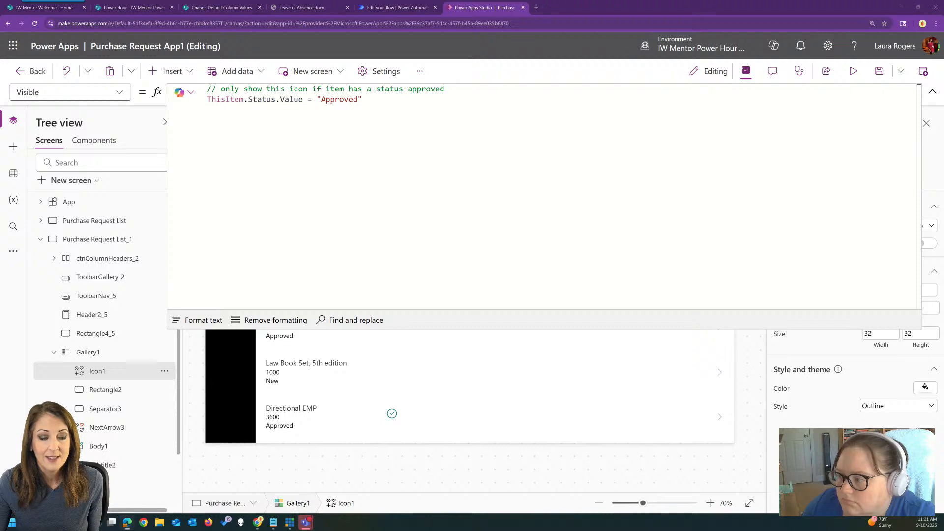
pyautogui.click(933, 93)
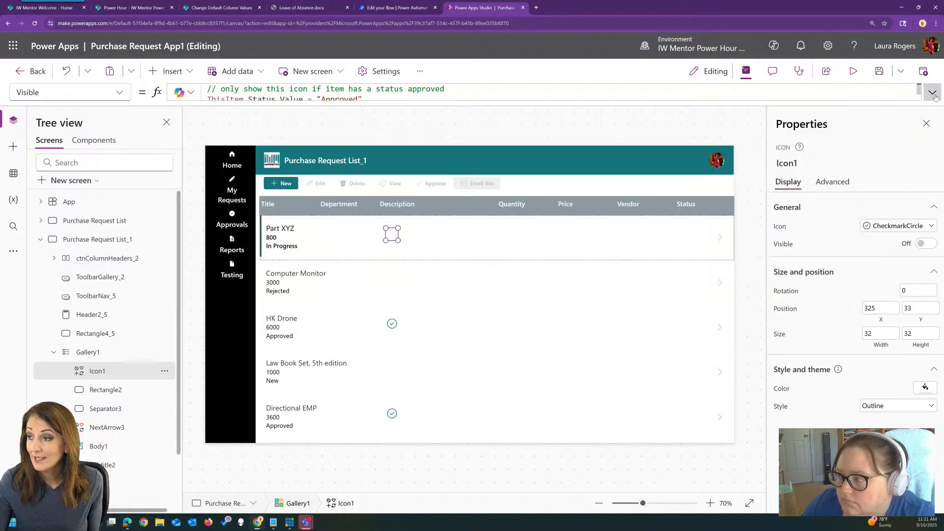
# Insert a text control in the gallery and place it beside the check mark icon, at about X 480, Y 33
pyautogui.click(172, 71)
pyautogui.click(187, 142)
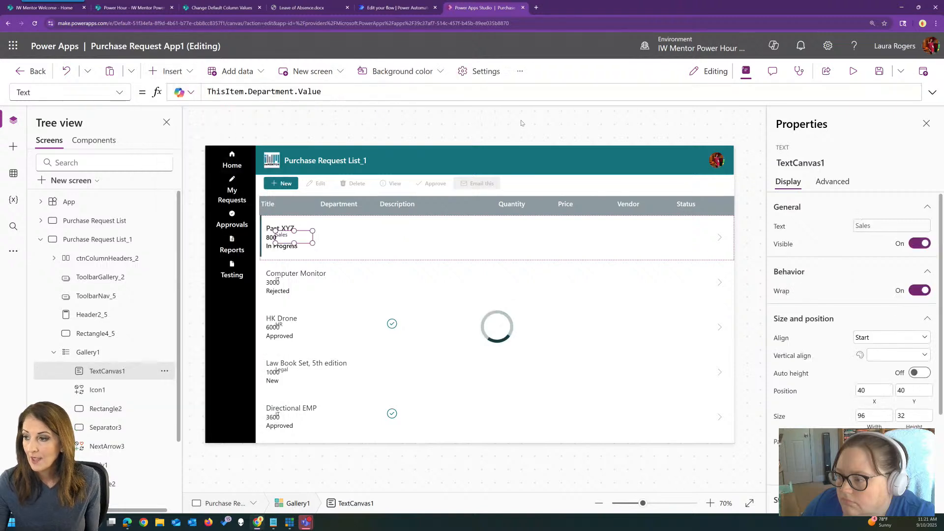
pyautogui.moveTo(303, 237); pyautogui.dragTo(497, 232)
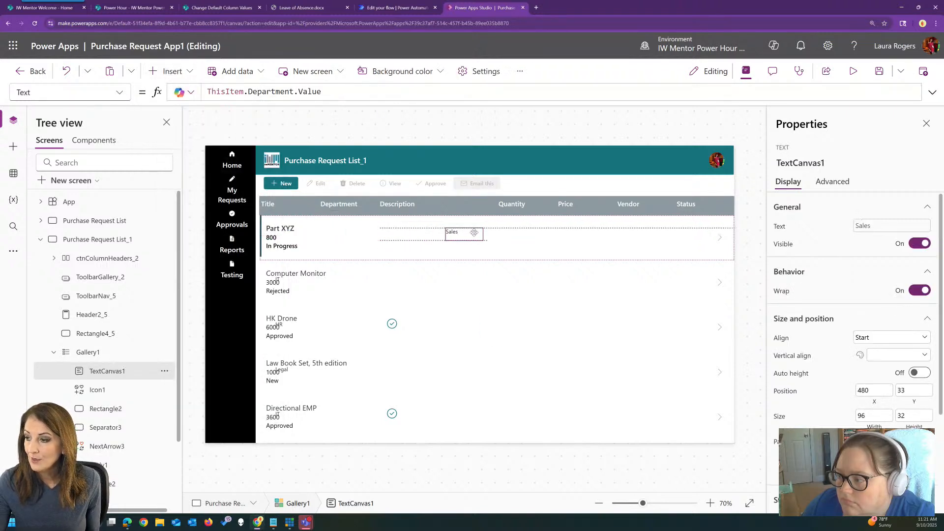
# Replace the new text control's Text formula with the Copilot comment "// show number of days since created"
pyautogui.click(933, 92)
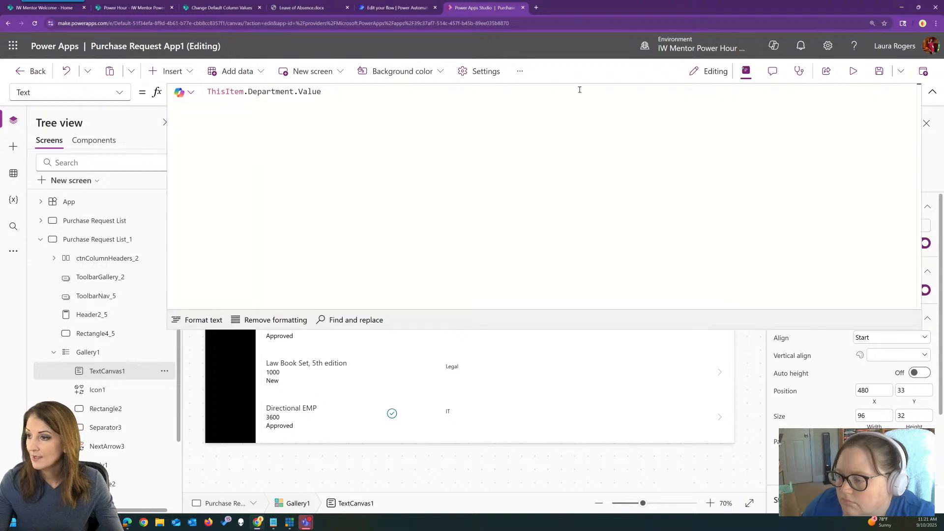
pyautogui.click(347, 92)
pyautogui.moveTo(322, 92); pyautogui.dragTo(202, 93)
pyautogui.press('BackSpace')
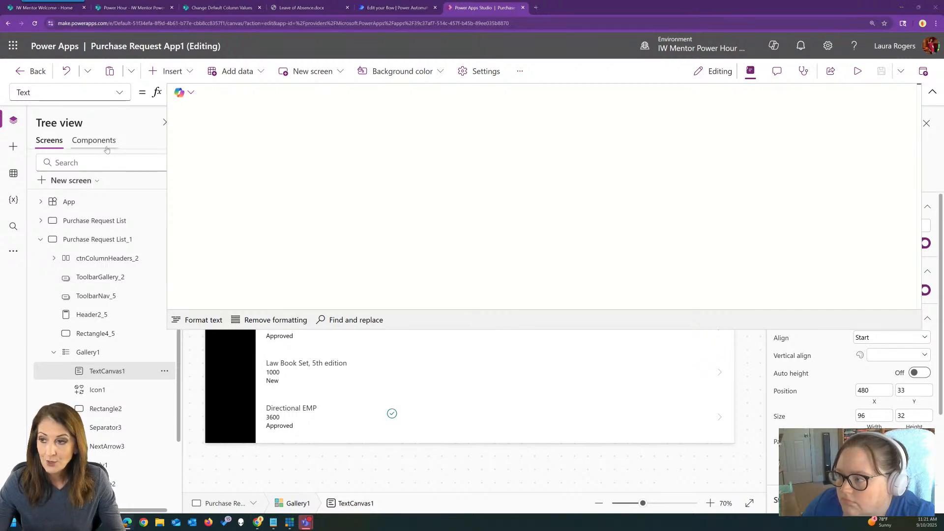
pyautogui.click(236, 94)
pyautogui.write('// show number of days since created')
pyautogui.press('Return')
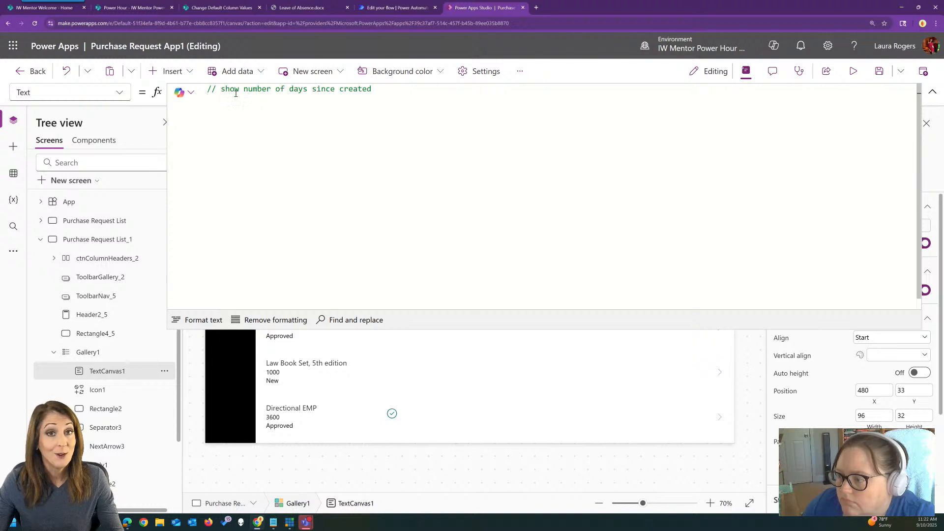
# Reword the comment to "// calculate number of days since this item was created" and accept the generated formula DateDiff(ThisItem.Created, Today(), TimeUnit.Days)
pyautogui.doubleClick(341, 88)
pyautogui.click(341, 88)
pyautogui.write('this item ')
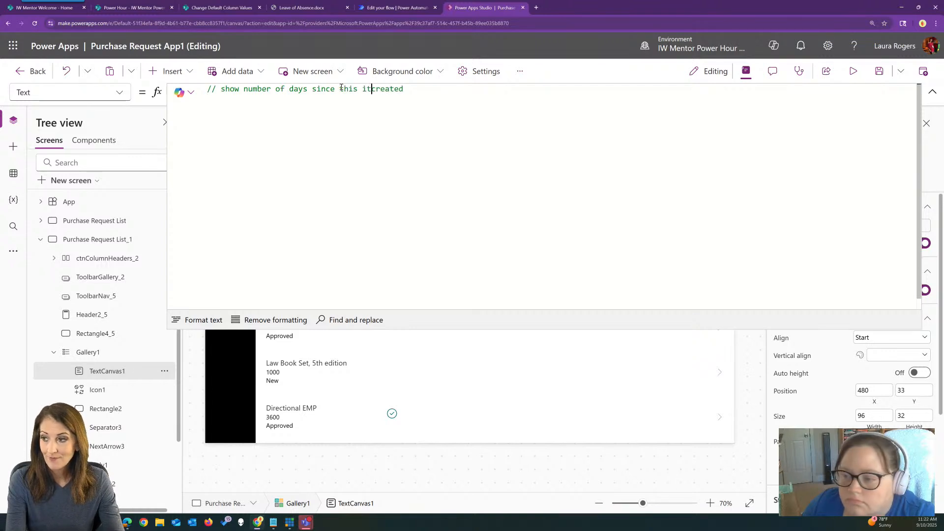
pyautogui.write('was')
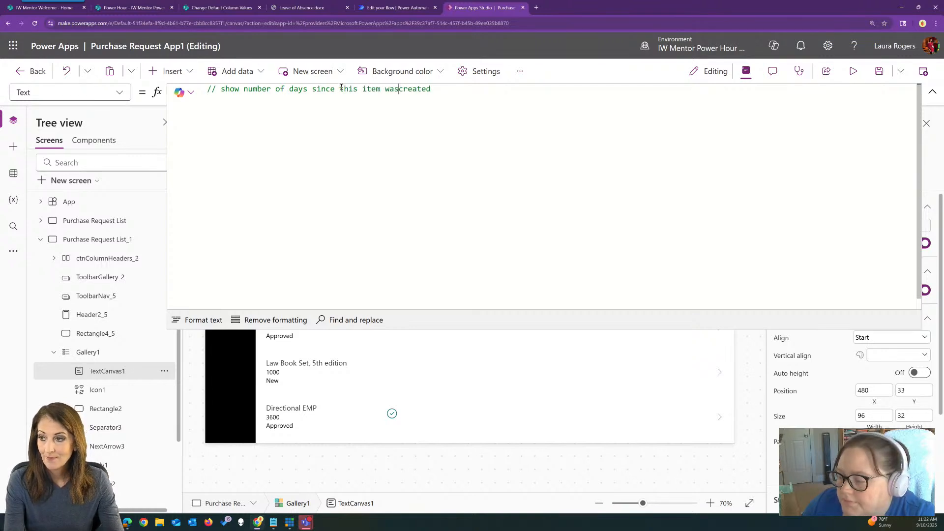
pyautogui.doubleClick(230, 89)
pyautogui.press('BackSpace')
pyautogui.write('calculate')
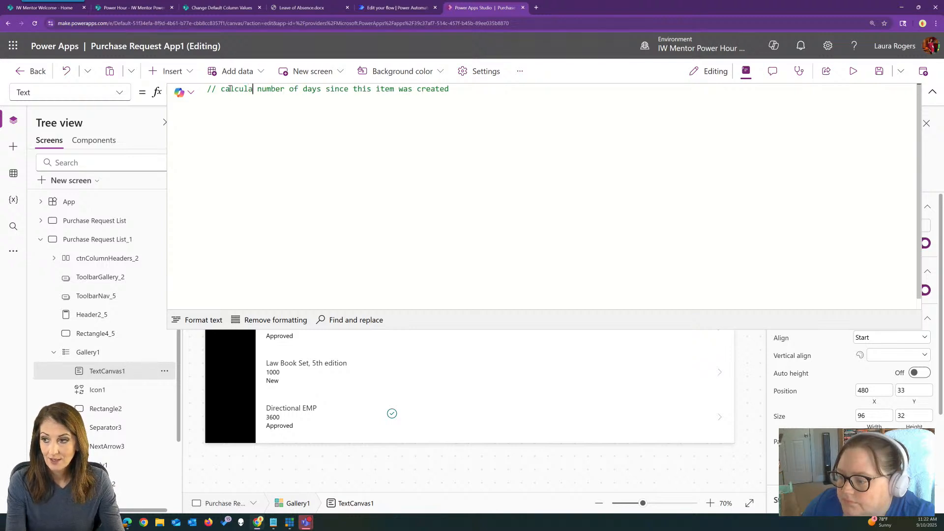
pyautogui.click(511, 88)
pyautogui.press('Return')
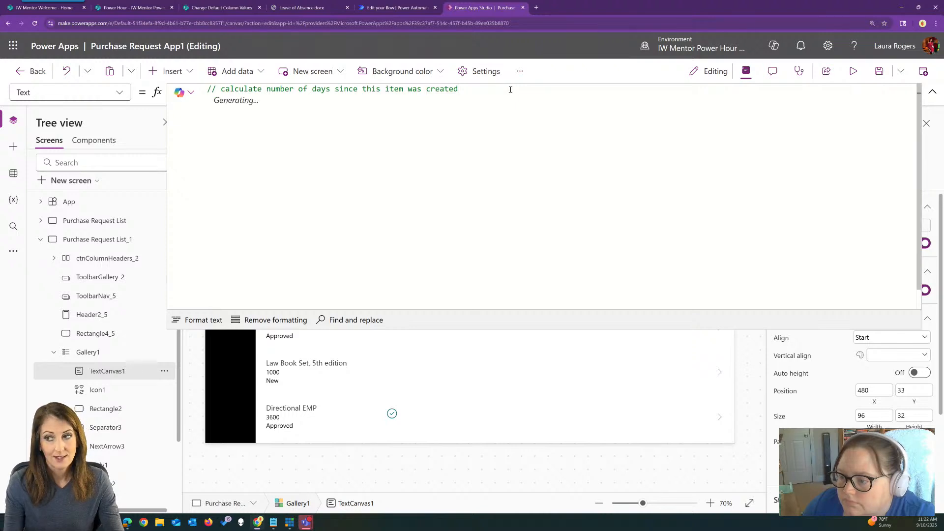
pyautogui.press('Tab')
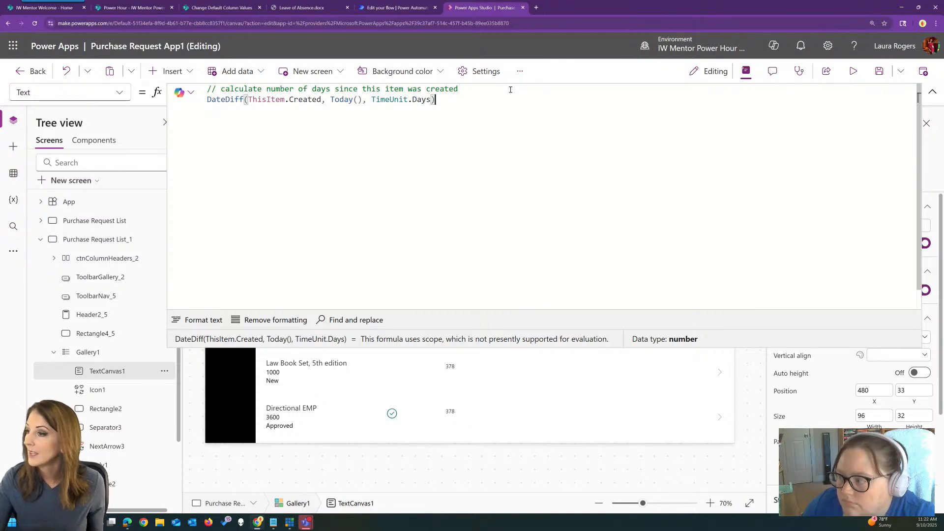
pyautogui.click(933, 92)
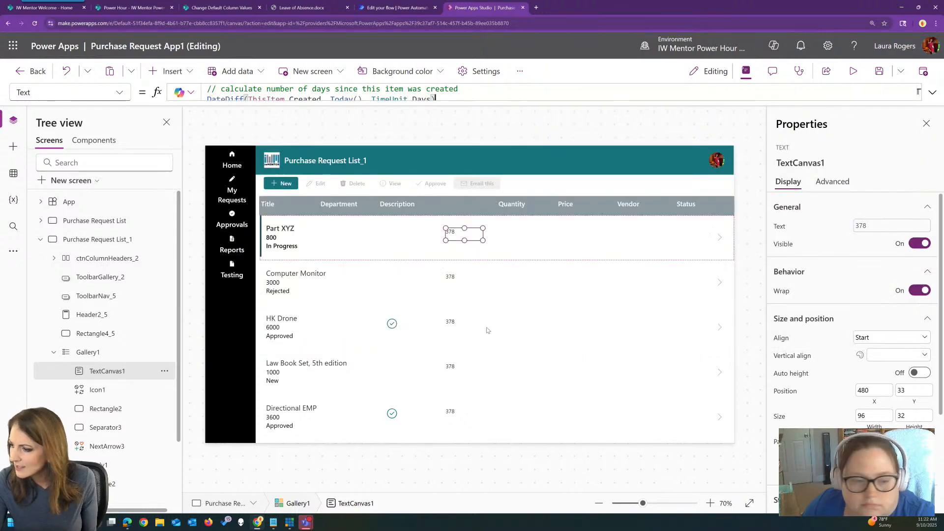
# Preview the app and look through the gallery to check the number of days calculated for each request
pyautogui.click(853, 71)
pyautogui.scroll(-3, 453, 324)
pyautogui.scroll(-10, 442, 336)
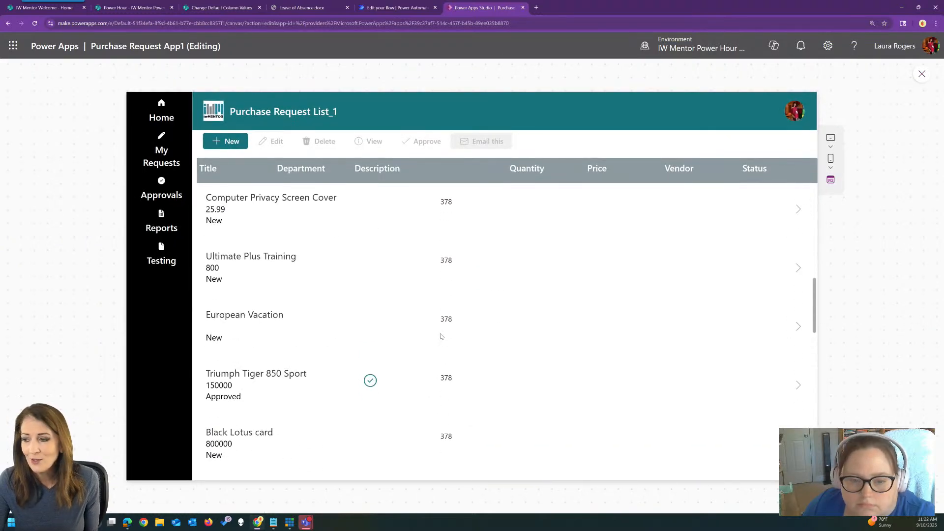
pyautogui.scroll(-3, 442, 337)
pyautogui.scroll(-4, 447, 227)
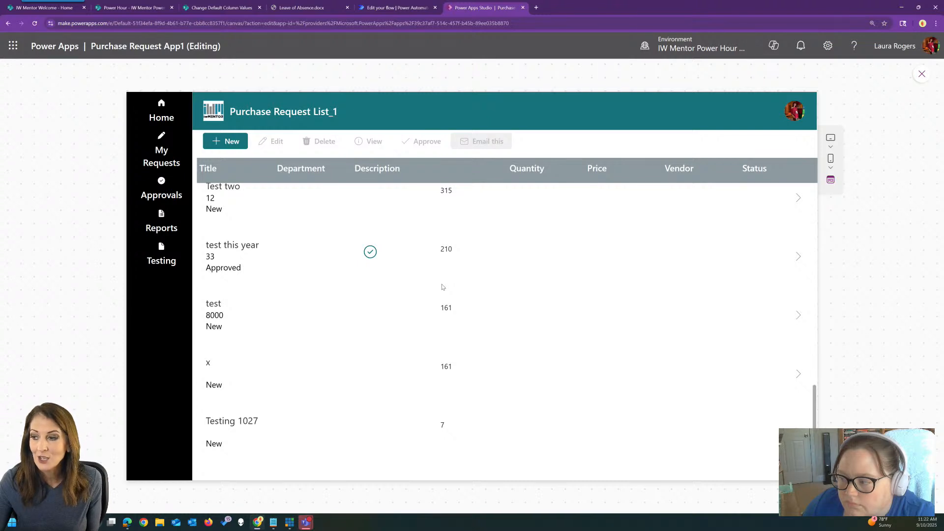
pyautogui.scroll(-2, 442, 275)
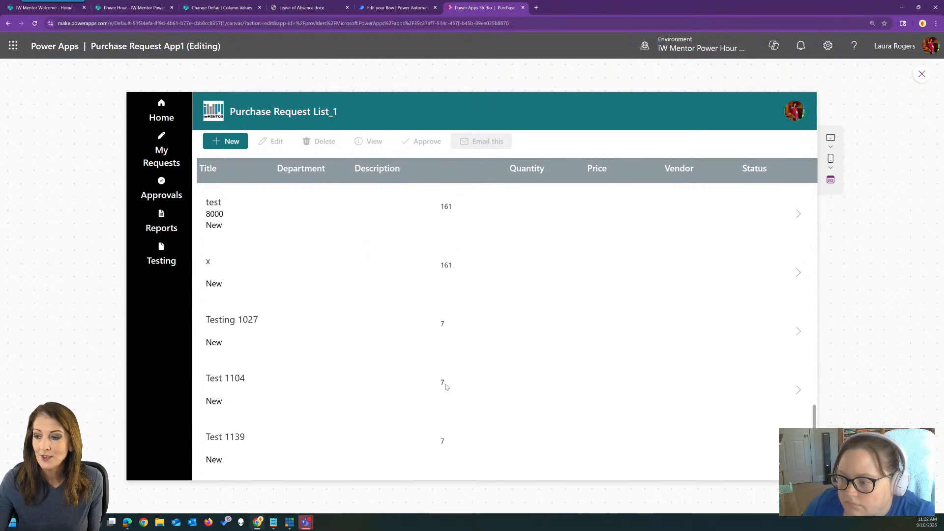
pyautogui.scroll(-1, 440, 379)
pyautogui.scroll(20, 438, 344)
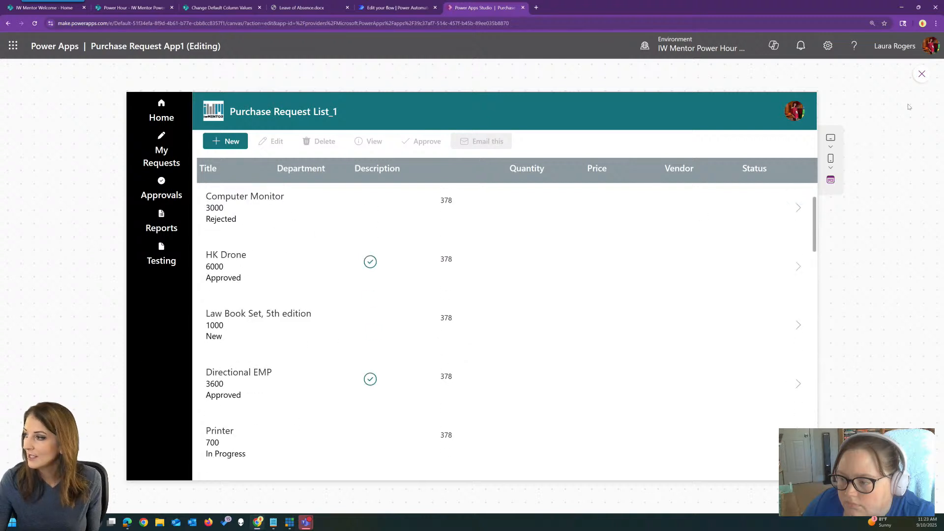
pyautogui.click(922, 73)
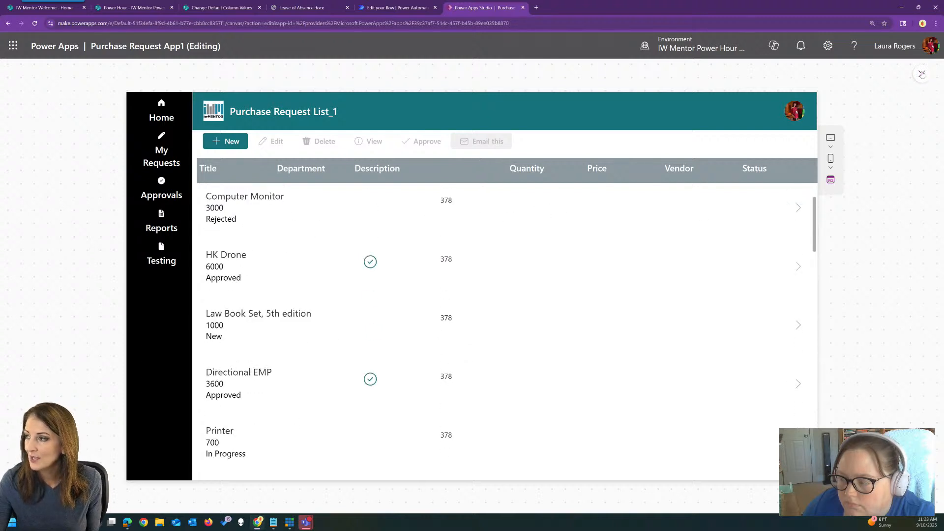
# Review the Text formula of the gallery's days-since-created text control
pyautogui.click(452, 227)
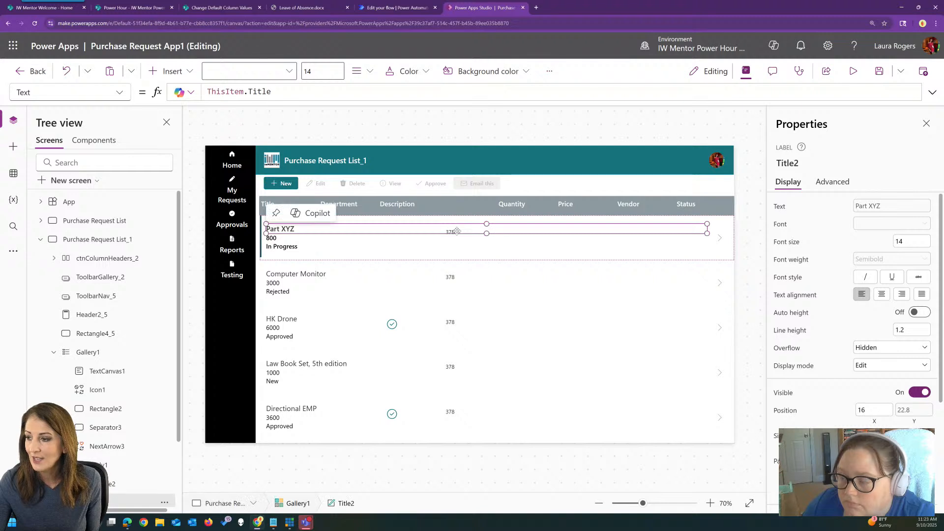
pyautogui.scroll(-1, 113, 358)
pyautogui.scroll(-1, 113, 358)
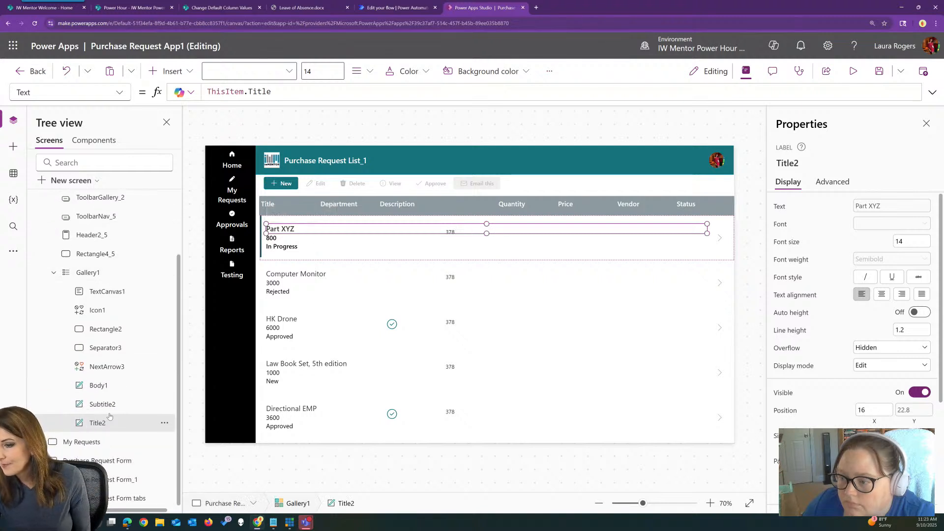
pyautogui.click(105, 405)
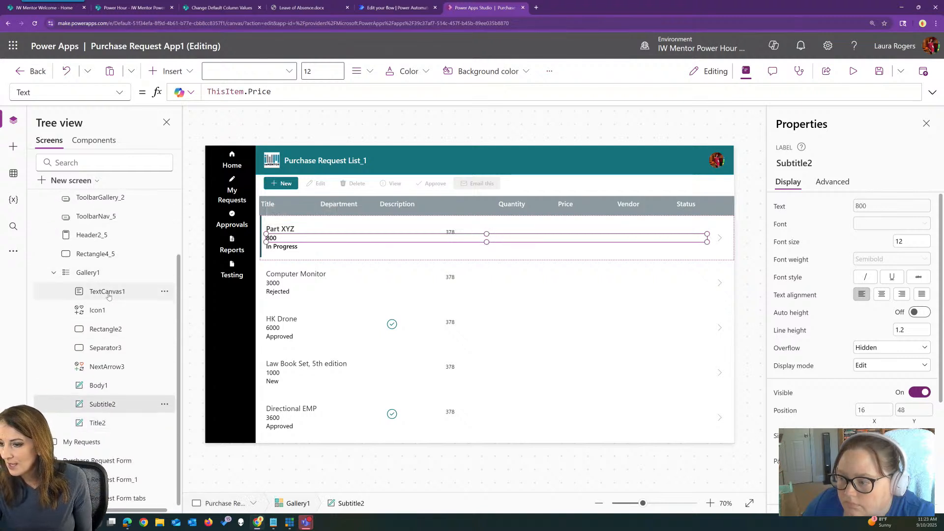
pyautogui.click(108, 293)
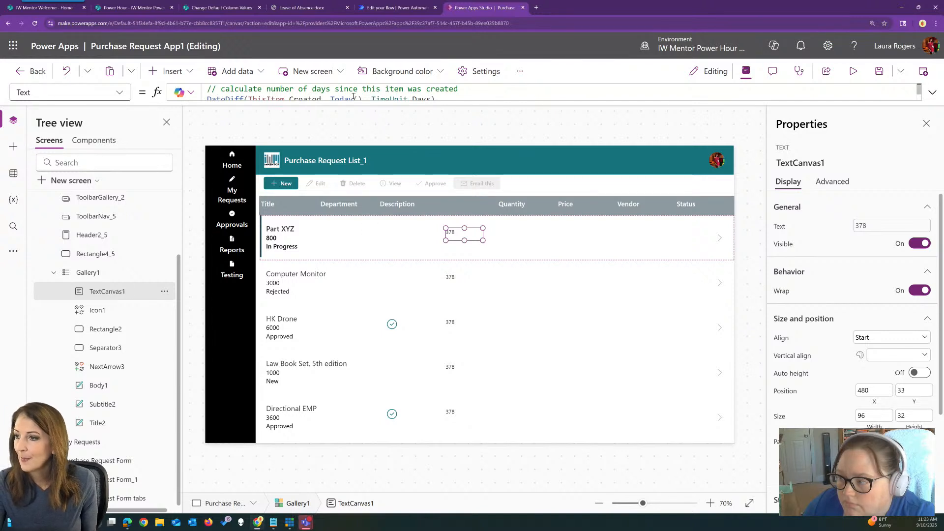
pyautogui.click(932, 92)
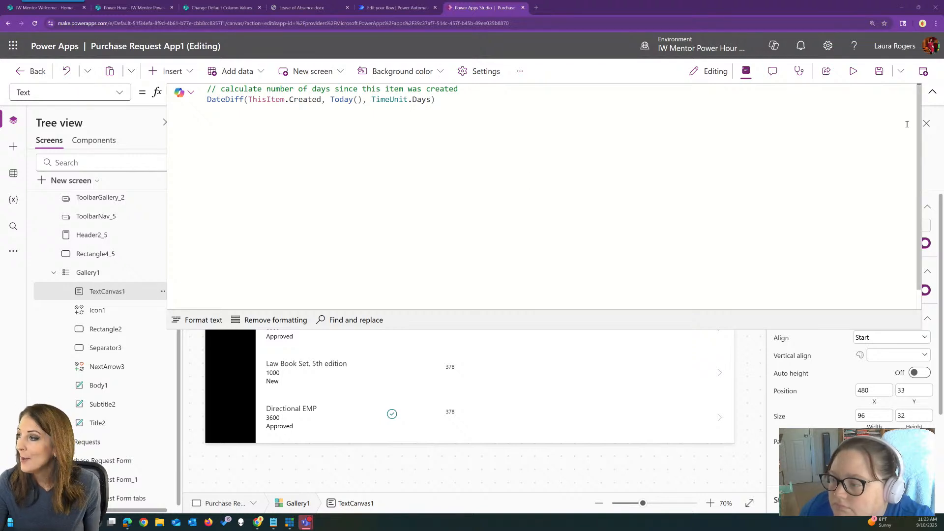
pyautogui.click(932, 92)
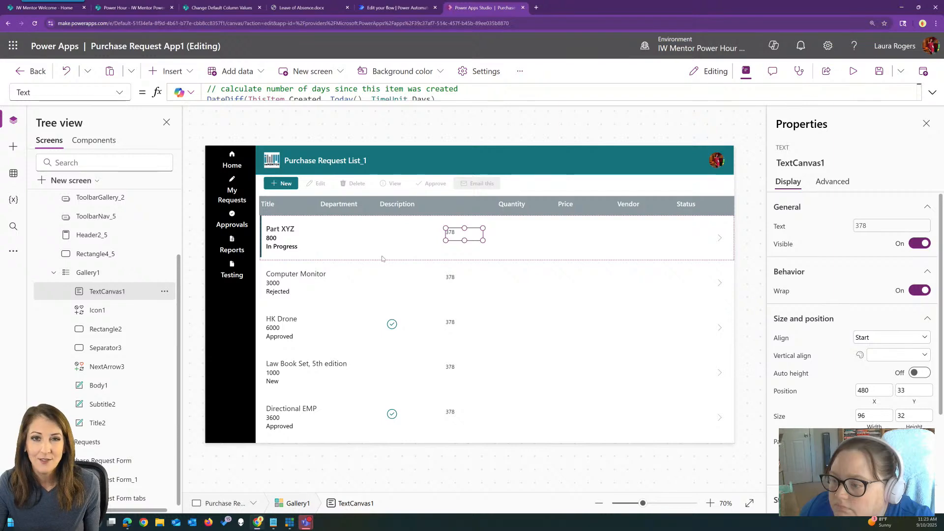
# Switch to the original Purchase Request List screen and start a new purchase request in preview mode
pyautogui.click(854, 70)
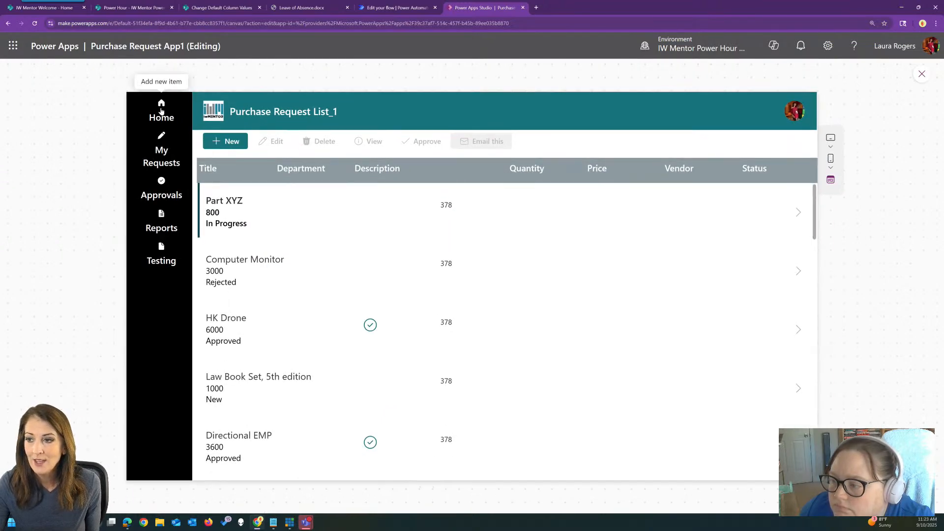
pyautogui.click(922, 74)
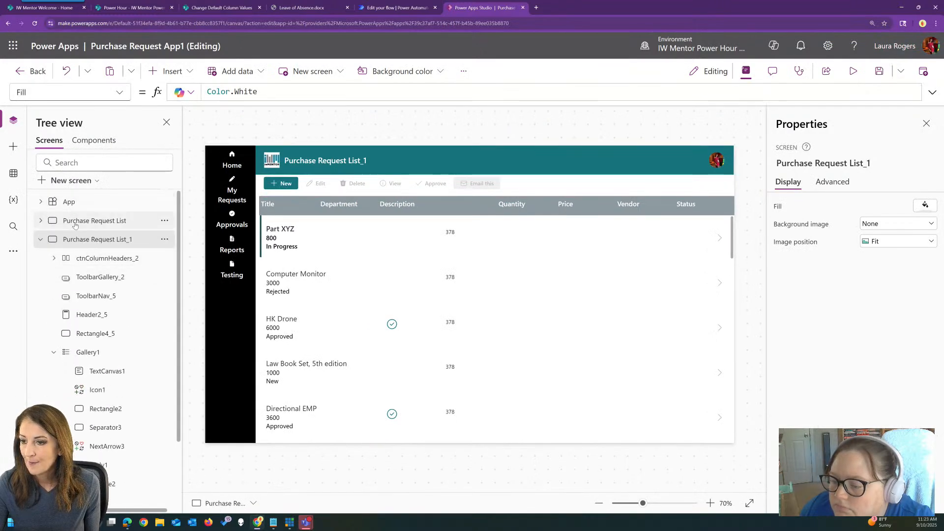
pyautogui.click(74, 225)
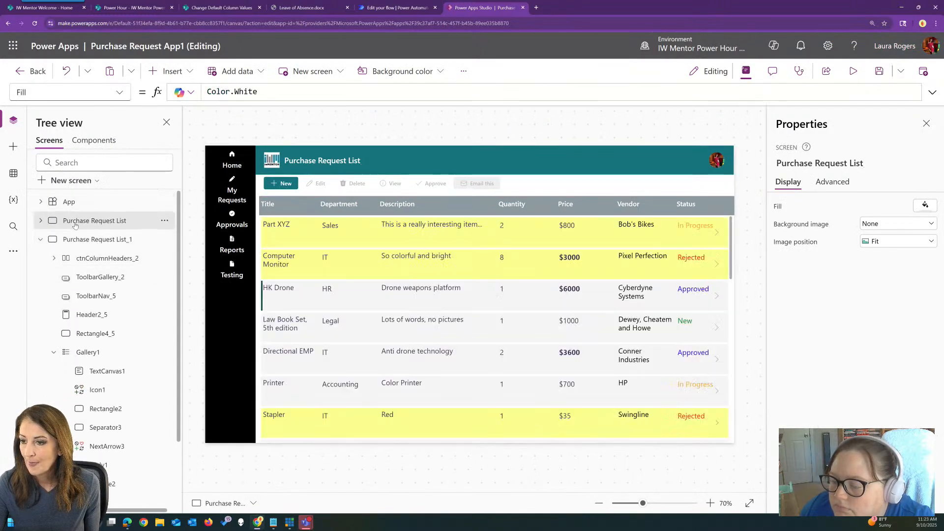
pyautogui.click(854, 72)
pyautogui.click(230, 143)
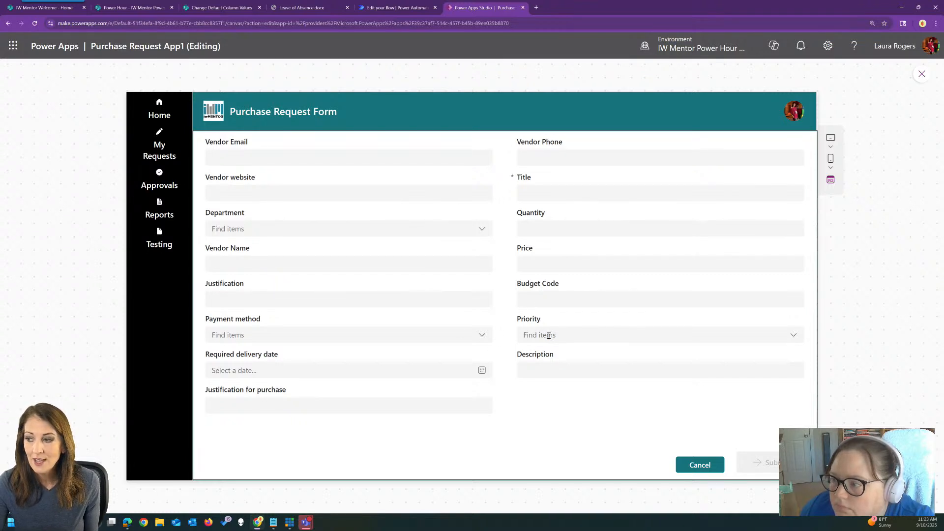
# Try the Priority choice High in the new request form, change it to Normal, and leave the preview
pyautogui.click(583, 334)
pyautogui.click(562, 369)
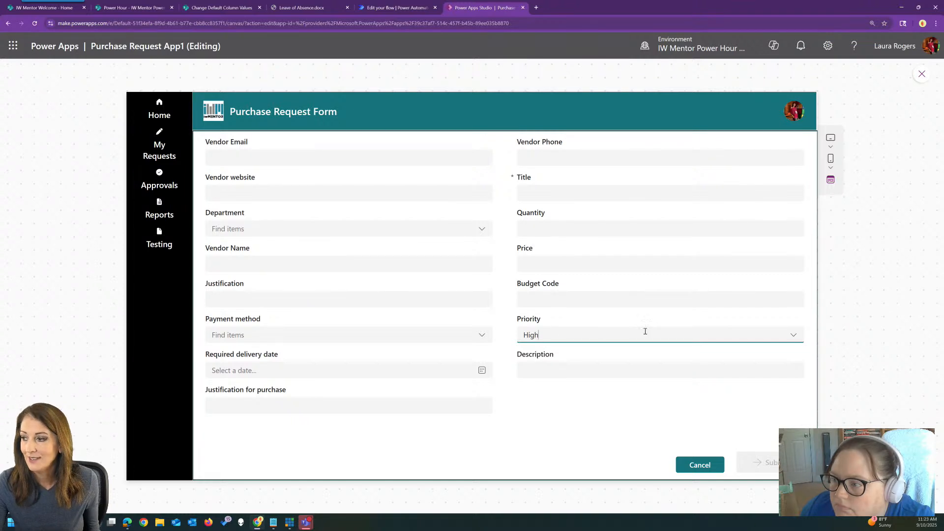
pyautogui.click(794, 336)
pyautogui.click(795, 336)
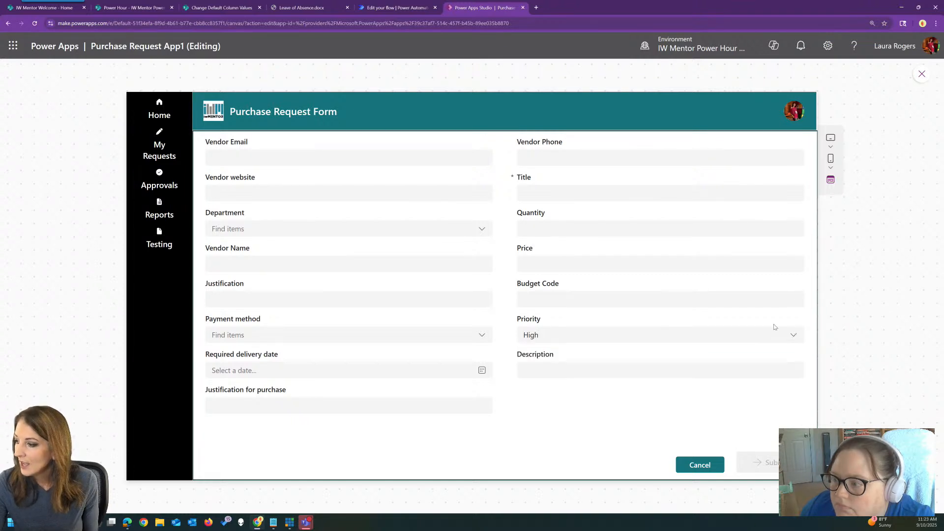
pyautogui.click(792, 334)
pyautogui.click(615, 354)
pyautogui.click(921, 75)
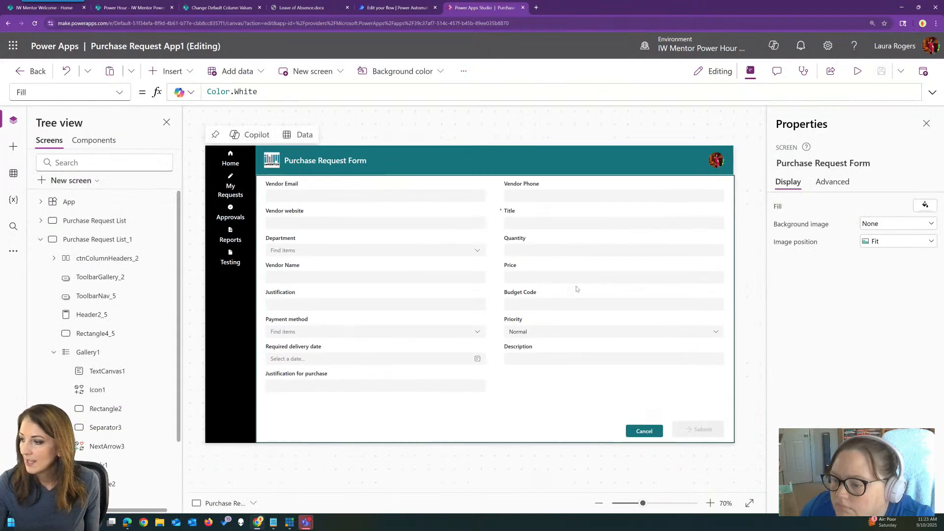
# Unlock the Priority card on the Purchase Request Form so its properties can be changed
pyautogui.click(516, 322)
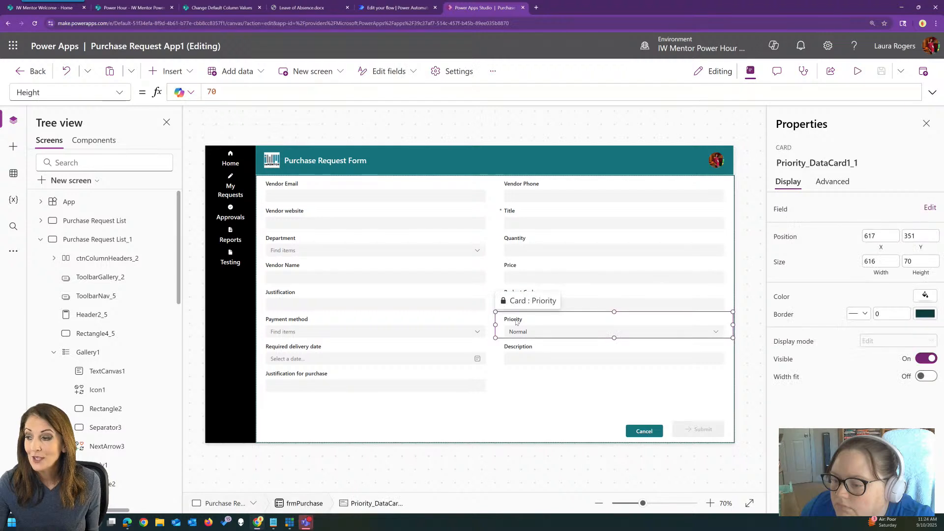
pyautogui.click(515, 322)
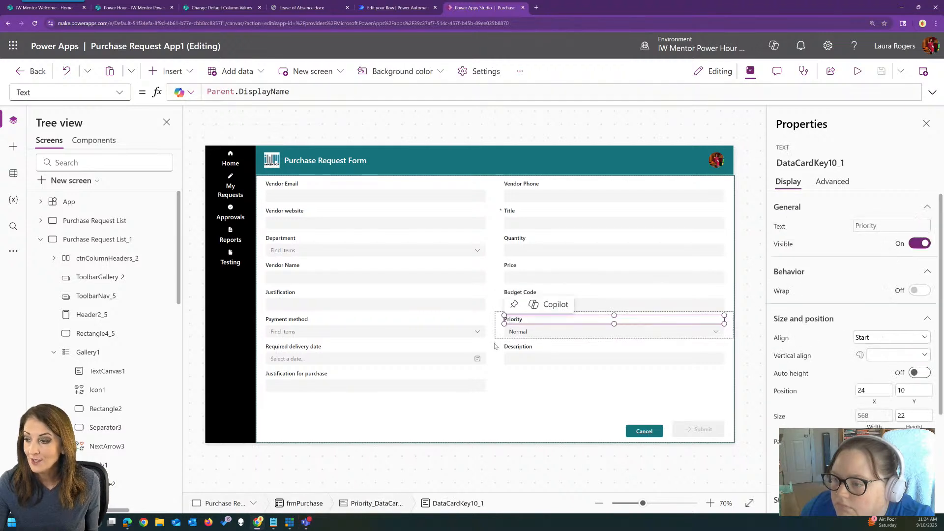
pyautogui.click(498, 336)
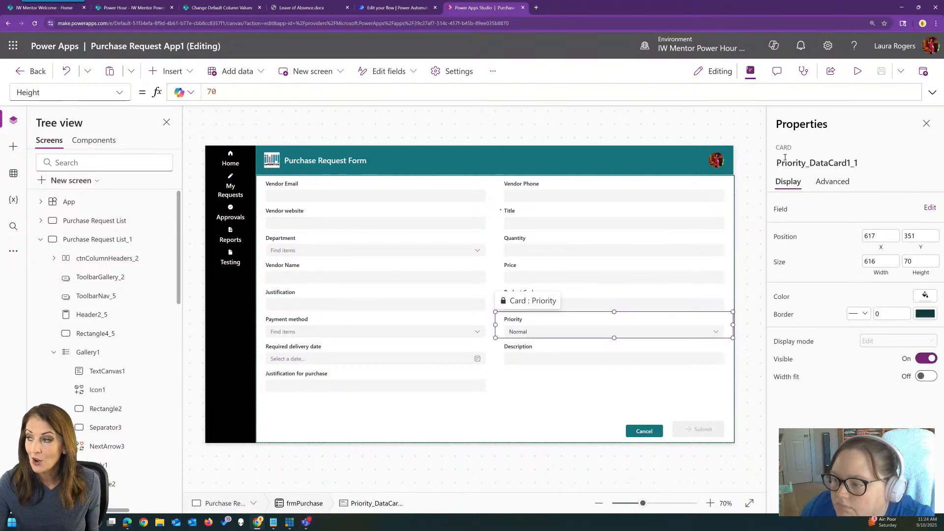
pyautogui.click(833, 181)
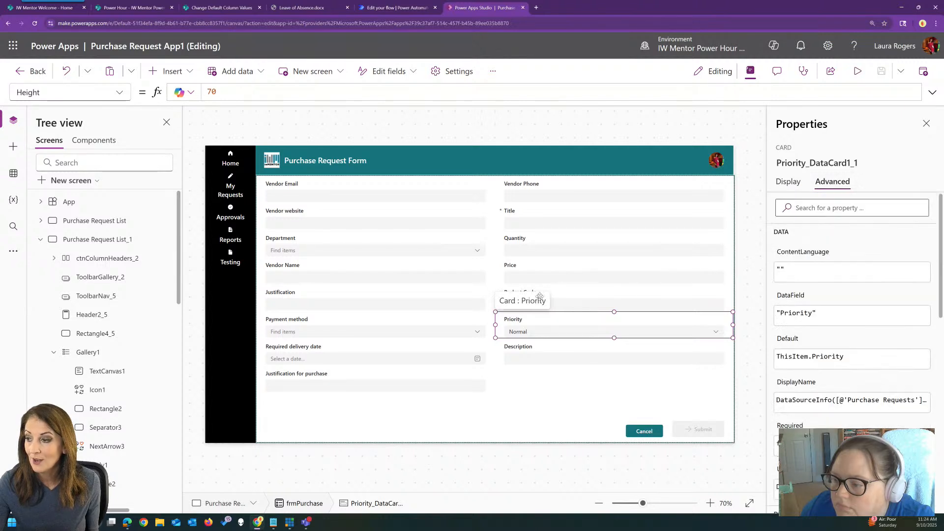
# Open the FontColor property of the label inside the form's Priority card
pyautogui.click(512, 321)
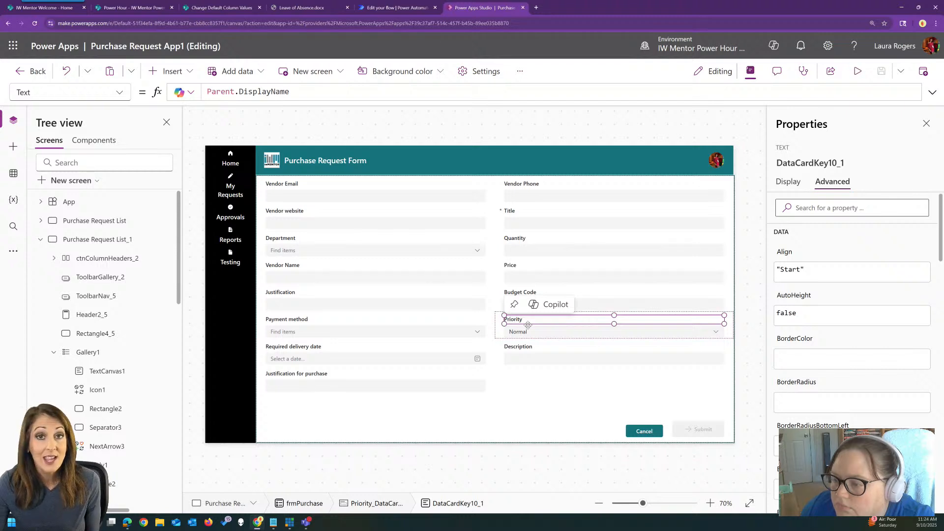
pyautogui.click(120, 93)
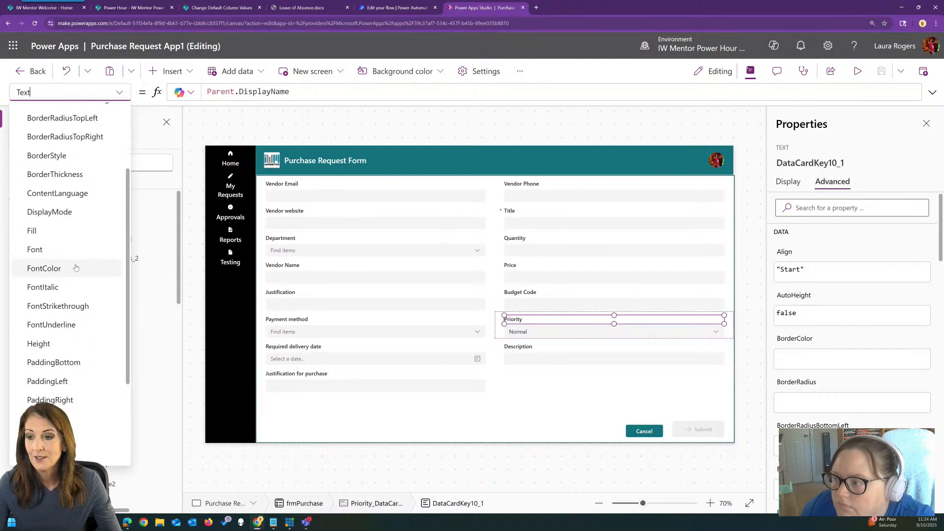
pyautogui.scroll(2, 66, 231)
pyautogui.scroll(-3, 64, 237)
pyautogui.click(64, 230)
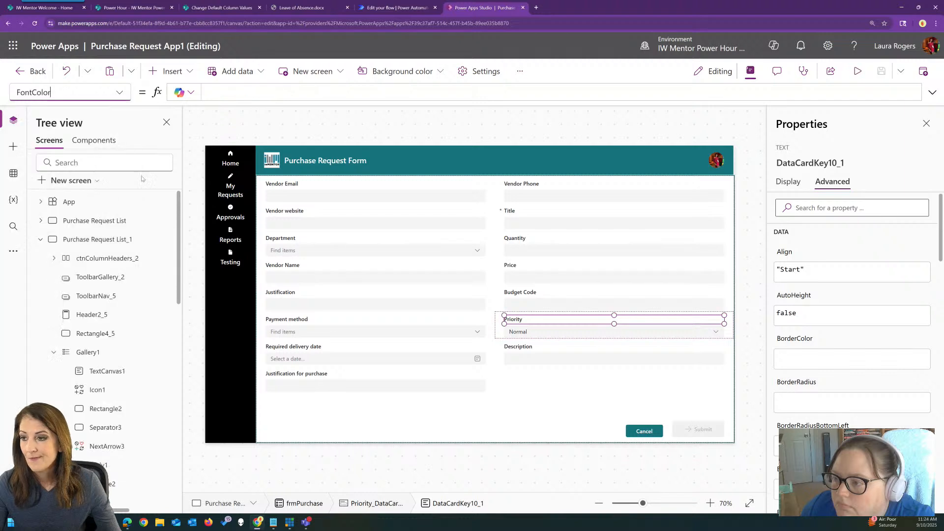
# Generate the Priority label's FontColor formula from the comment "// red if priority is high" and accept Copilot's suggestion
pyautogui.click(223, 90)
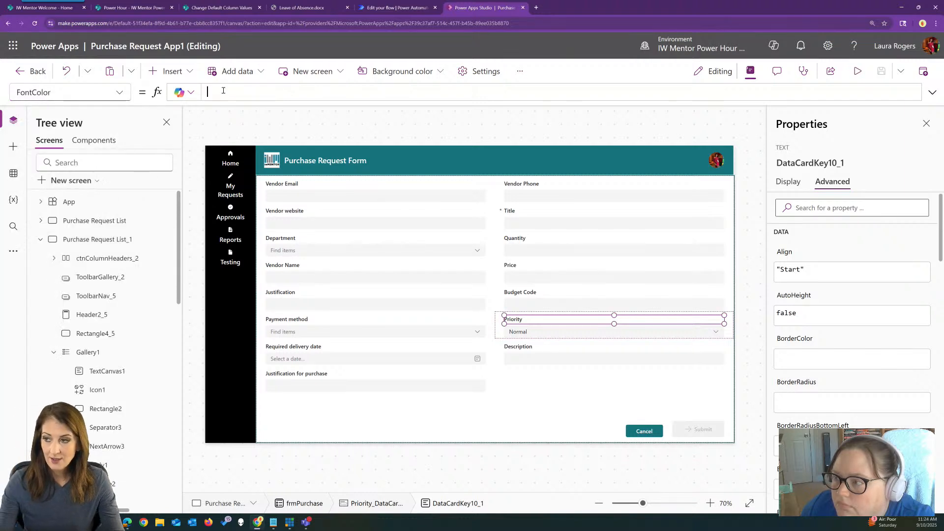
pyautogui.click(932, 93)
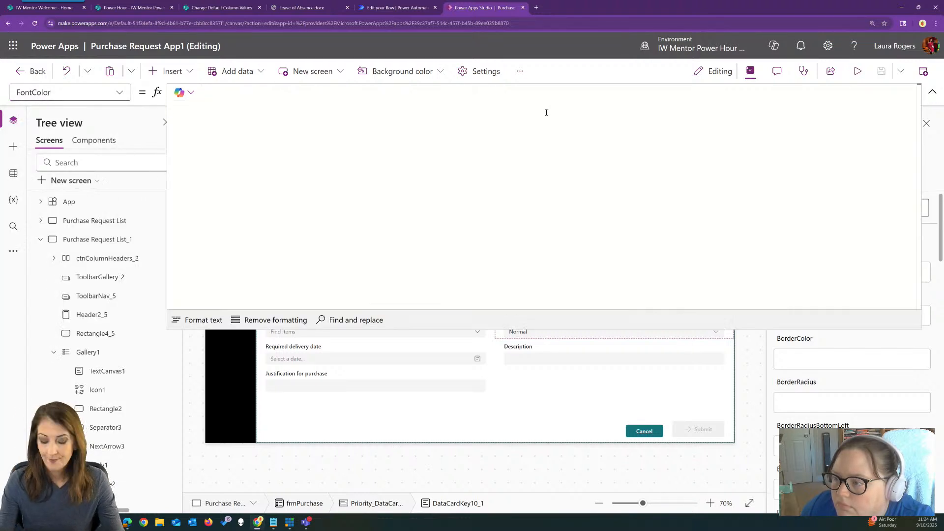
pyautogui.write('// red if priority is high')
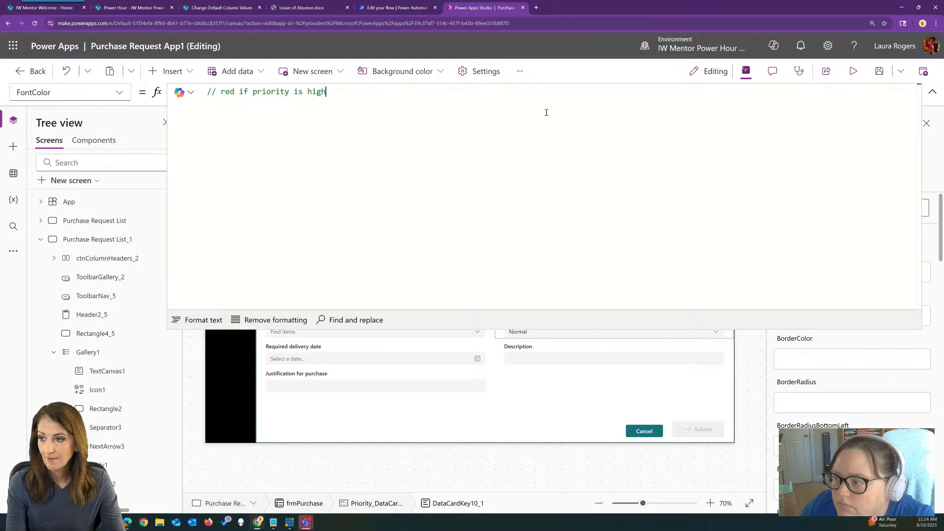
pyautogui.press('Return')
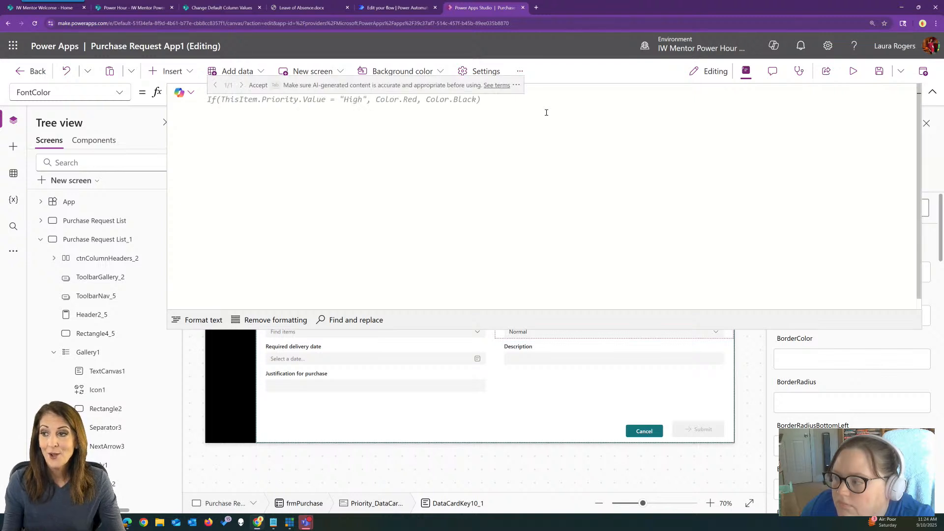
pyautogui.press('Tab')
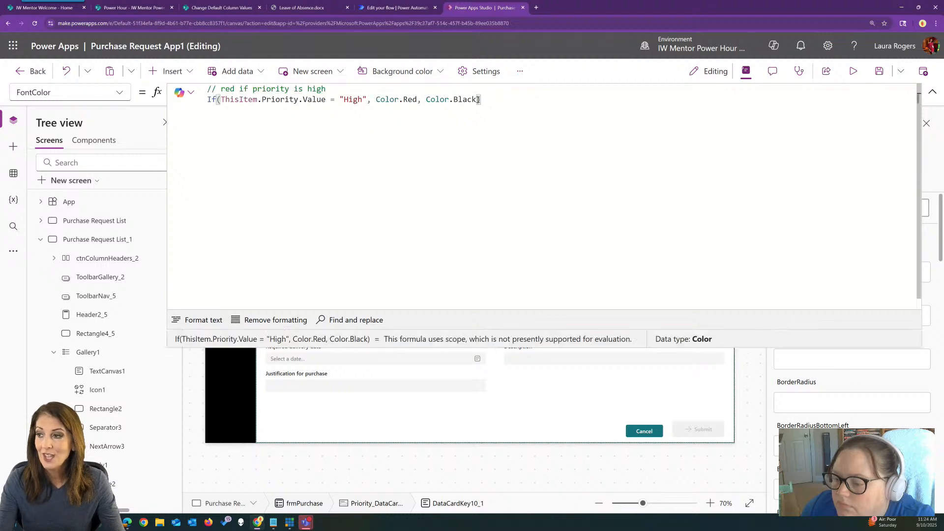
pyautogui.click(931, 93)
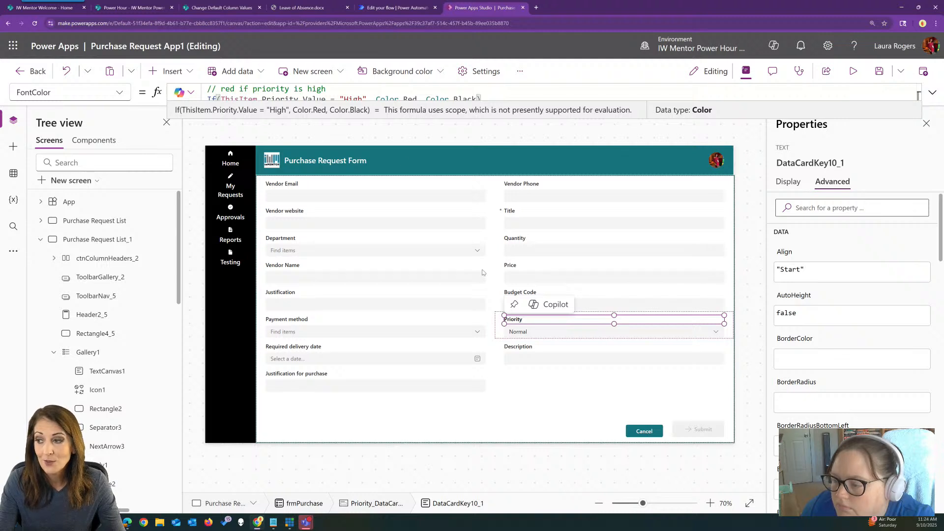
# Review the FontColor formula and test it in preview by choosing High as the Priority
pyautogui.click(932, 93)
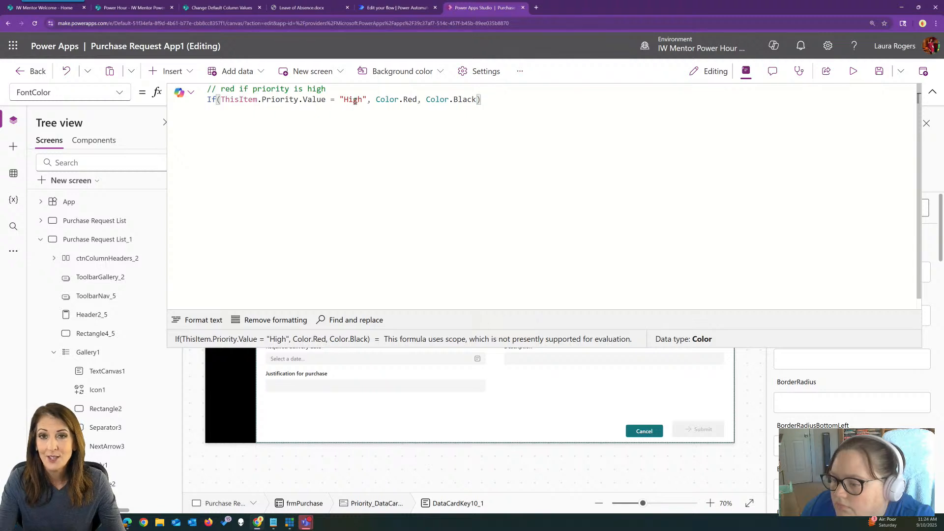
pyautogui.click(932, 93)
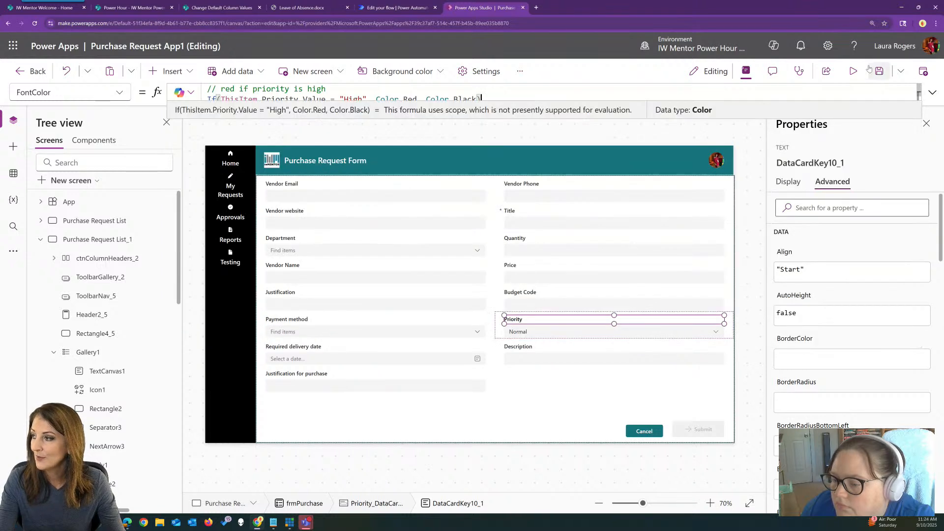
pyautogui.click(854, 71)
pyautogui.click(571, 335)
pyautogui.click(559, 373)
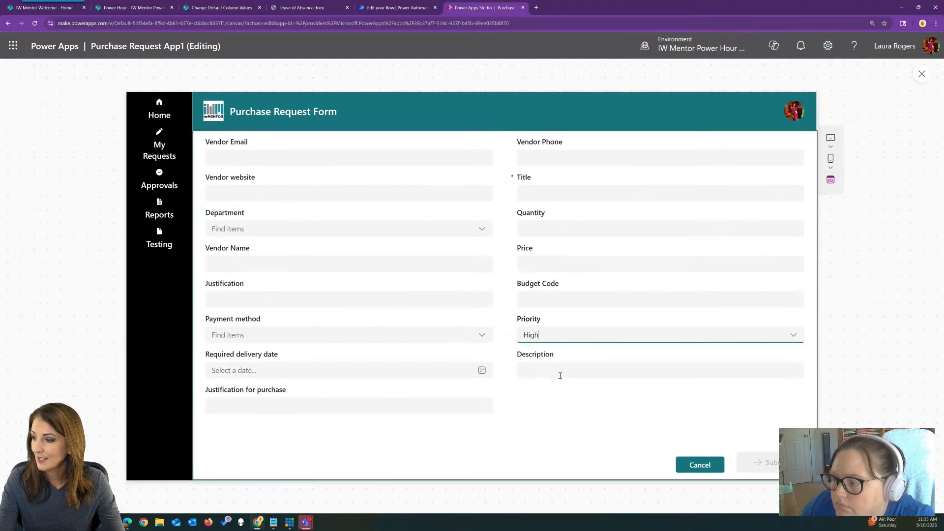
pyautogui.click(921, 74)
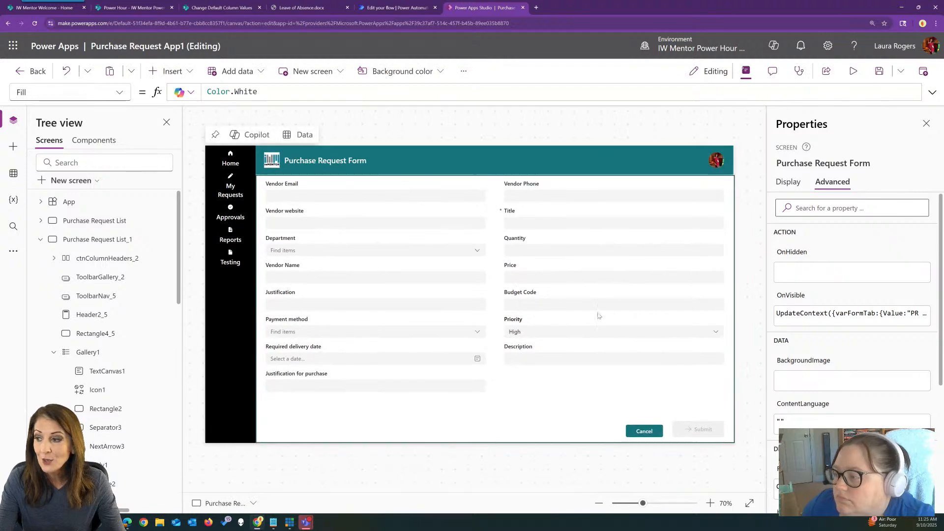
# Rename the Priority card's combo box as drpPriority
pyautogui.click(536, 334)
pyautogui.click(536, 334)
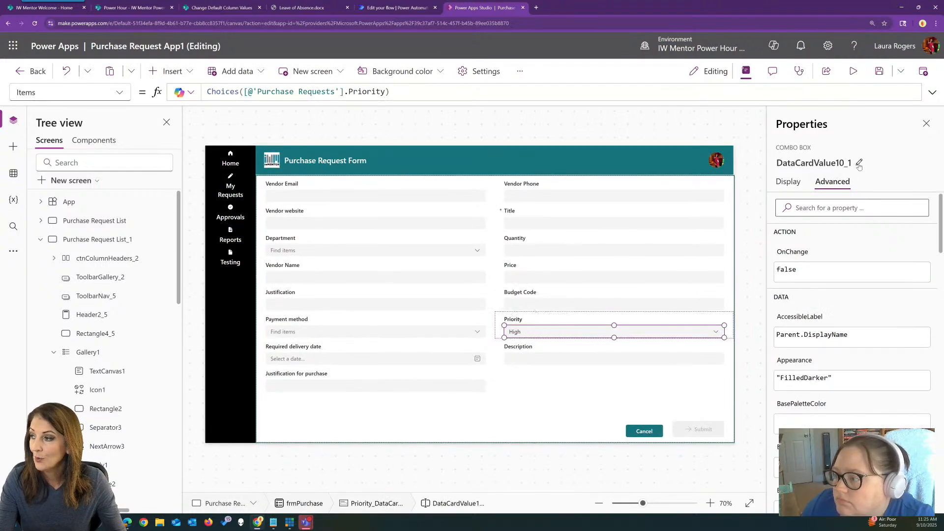
pyautogui.click(851, 163)
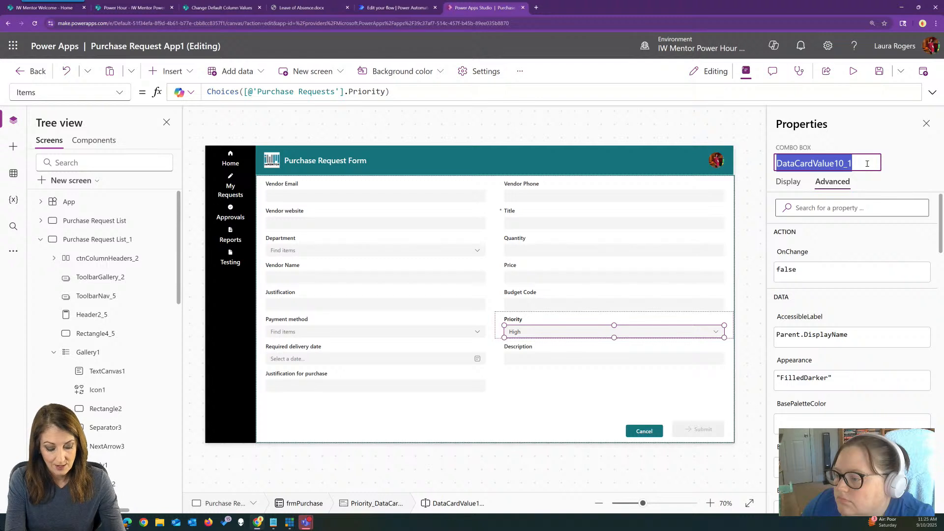
pyautogui.write('drpPriority')
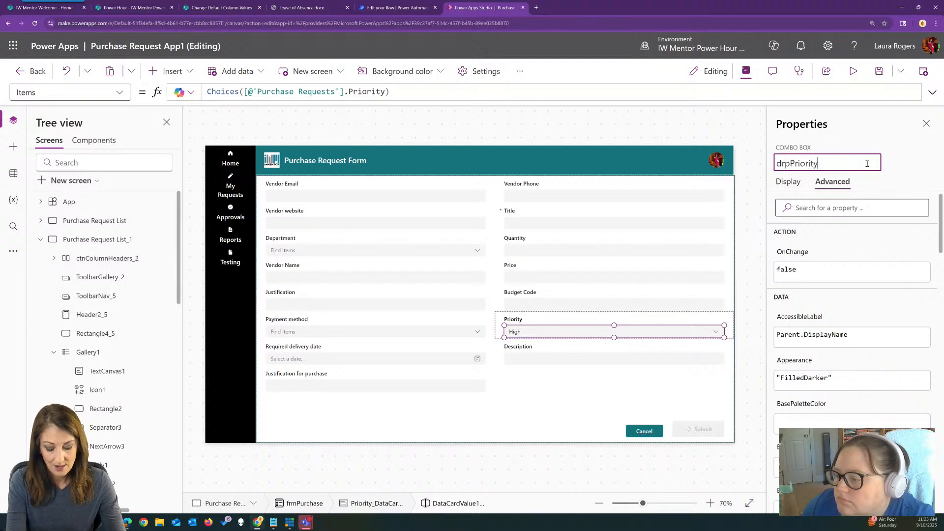
pyautogui.press('Return')
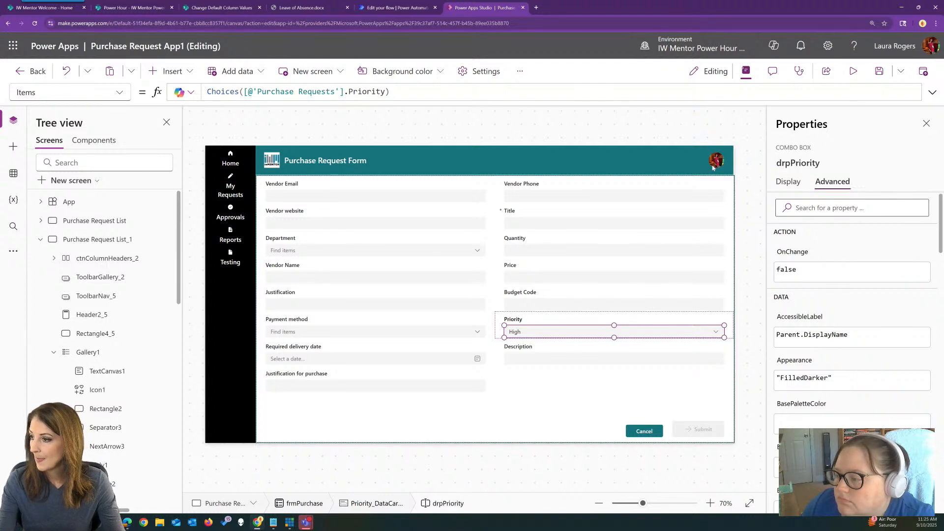
# Replace the Priority label's FontColor formula using the comment "// red if drpPriority has 'High' selected" and accept Copilot's suggestion
pyautogui.click(615, 320)
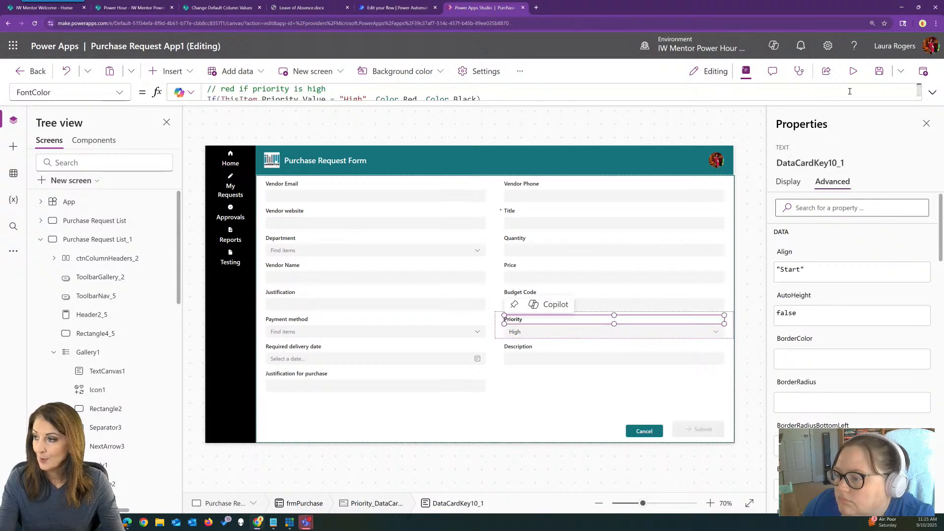
pyautogui.click(932, 96)
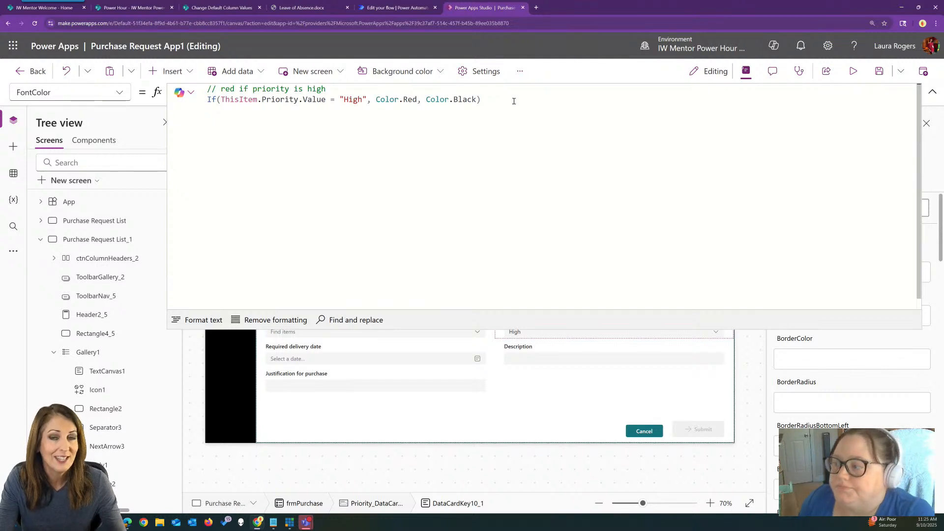
pyautogui.moveTo(500, 99); pyautogui.dragTo(198, 91)
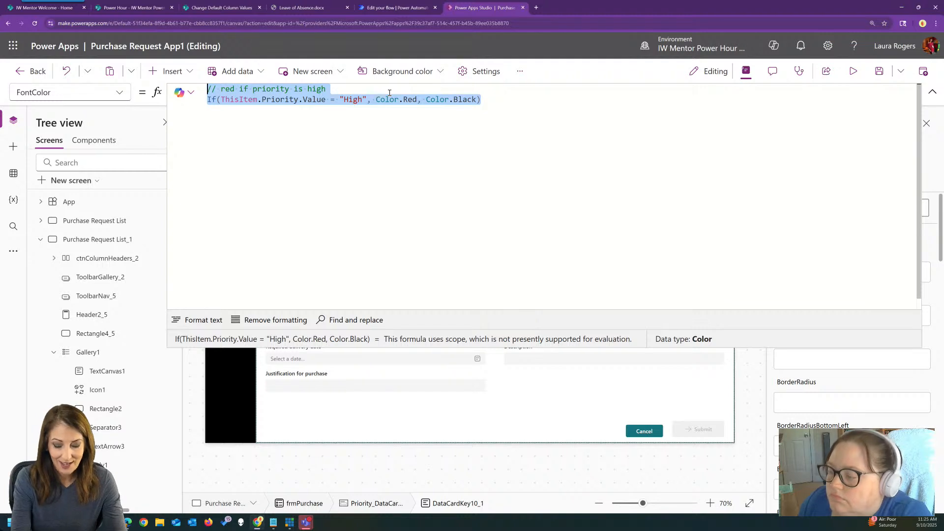
pyautogui.write('// red if ')
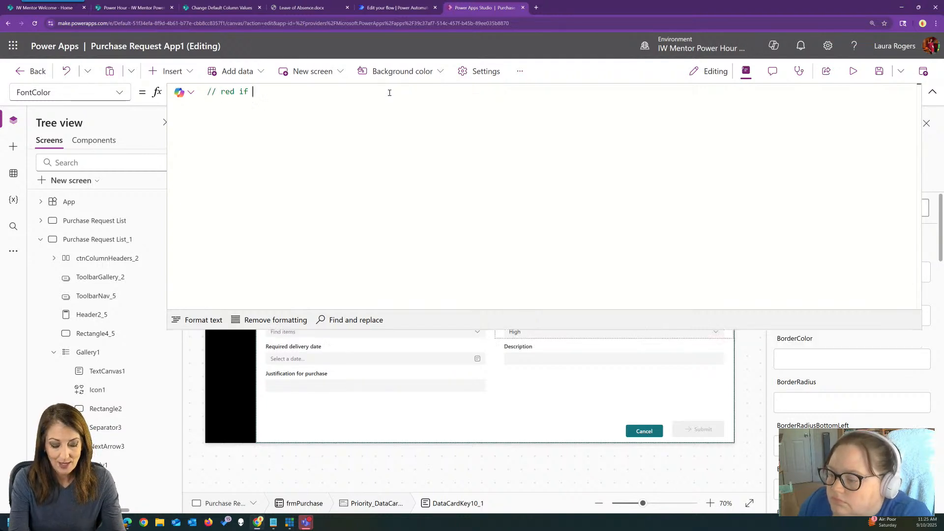
pyautogui.write('drpPriority has hi')
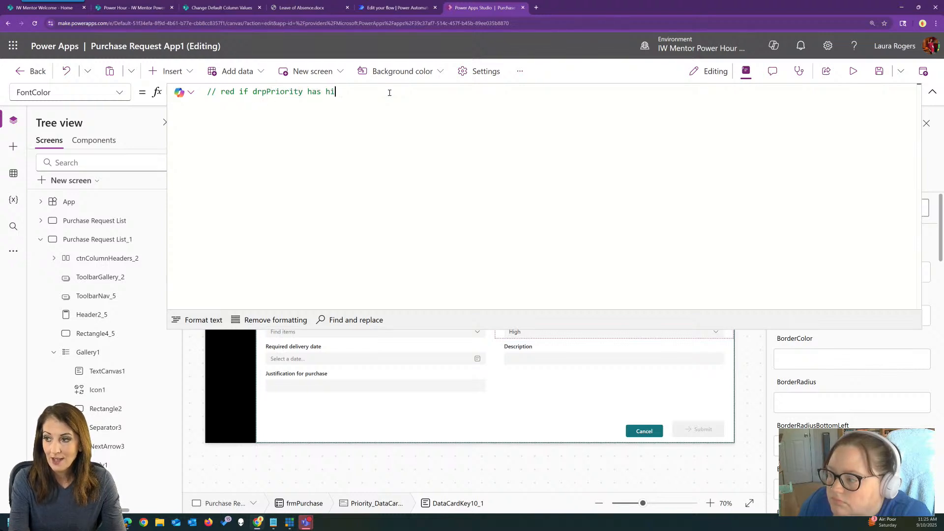
pyautogui.write("'High' selected")
pyautogui.press('Return')
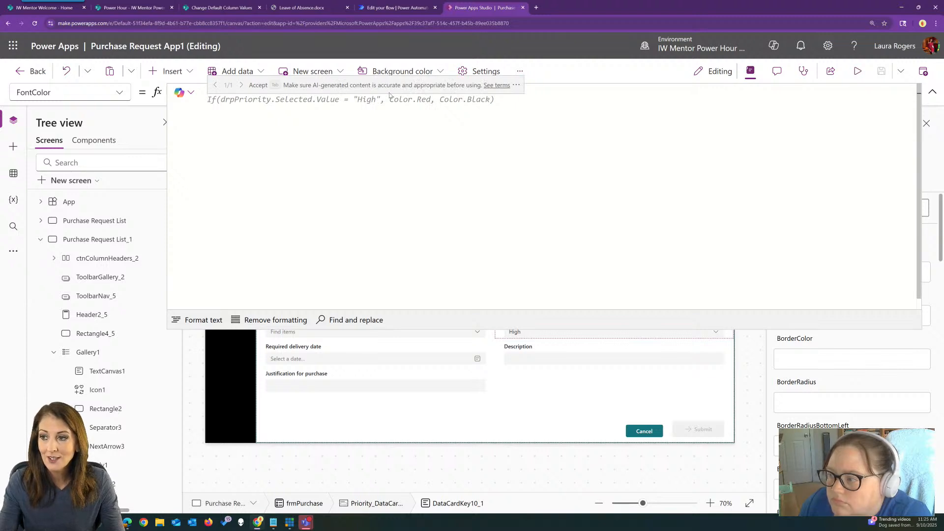
pyautogui.press('Tab')
pyautogui.click(933, 91)
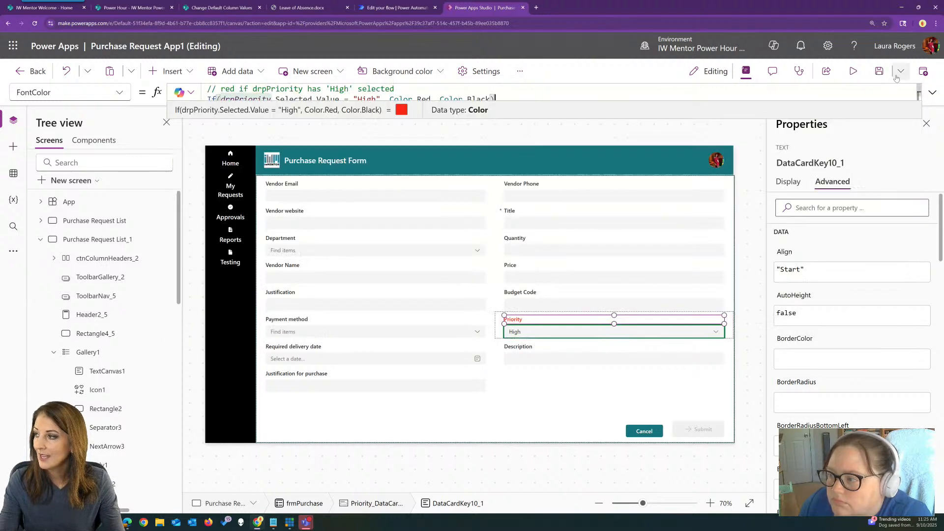
# Test the Priority label's color in preview by choosing Normal and High, and leave the preview
pyautogui.click(853, 71)
pyautogui.click(572, 335)
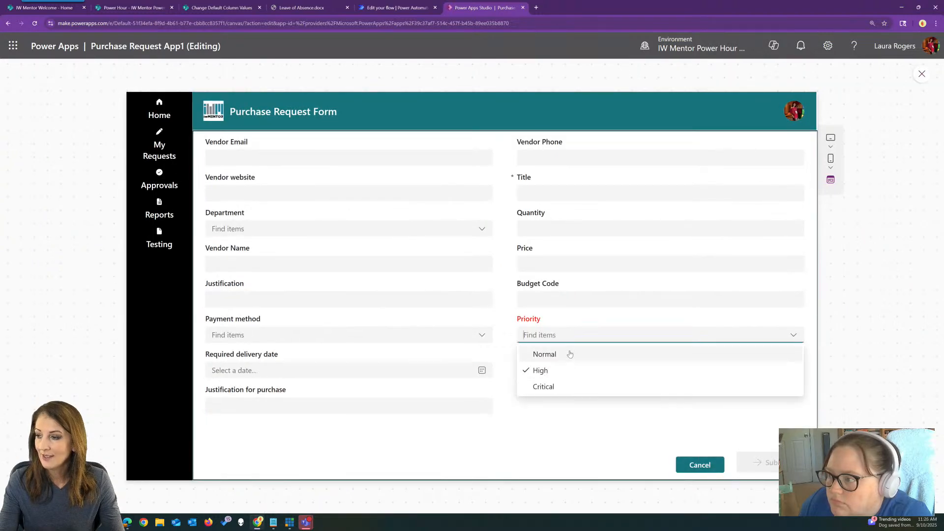
pyautogui.click(572, 359)
pyautogui.click(565, 338)
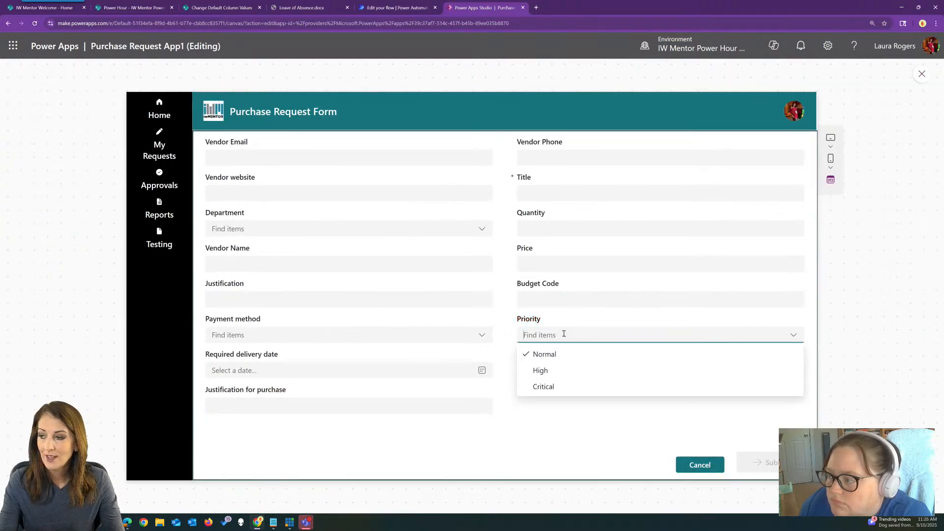
pyautogui.click(541, 369)
pyautogui.click(595, 321)
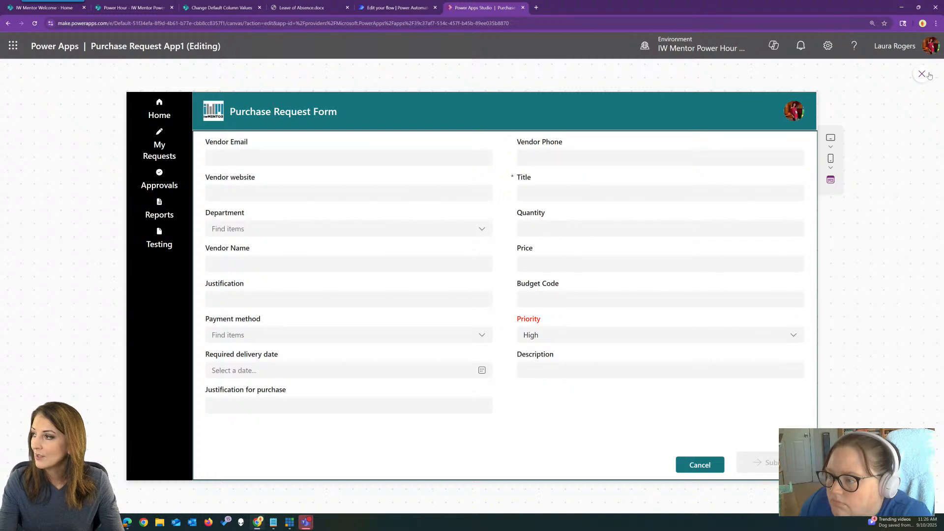
pyautogui.click(921, 73)
# Compare the lock state of the Justification for purchase card with that of the Priority card
pyautogui.click(346, 381)
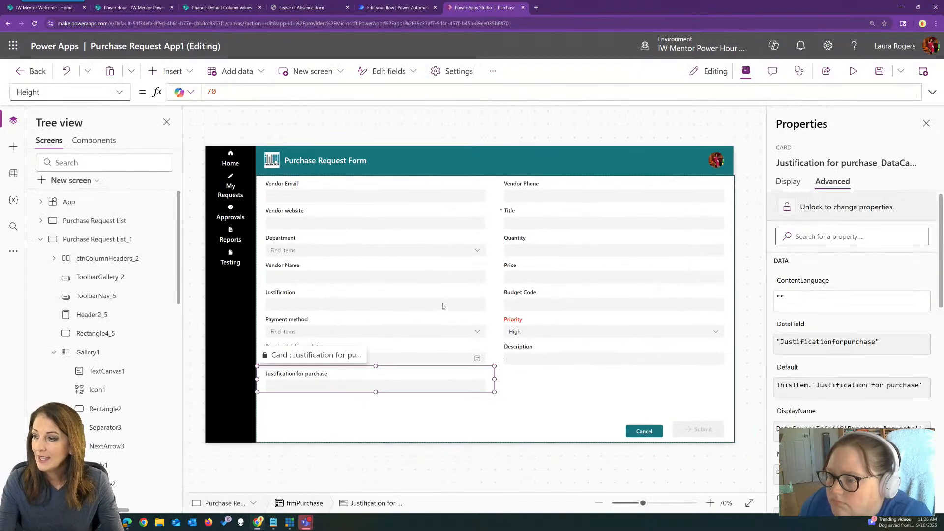
pyautogui.click(543, 321)
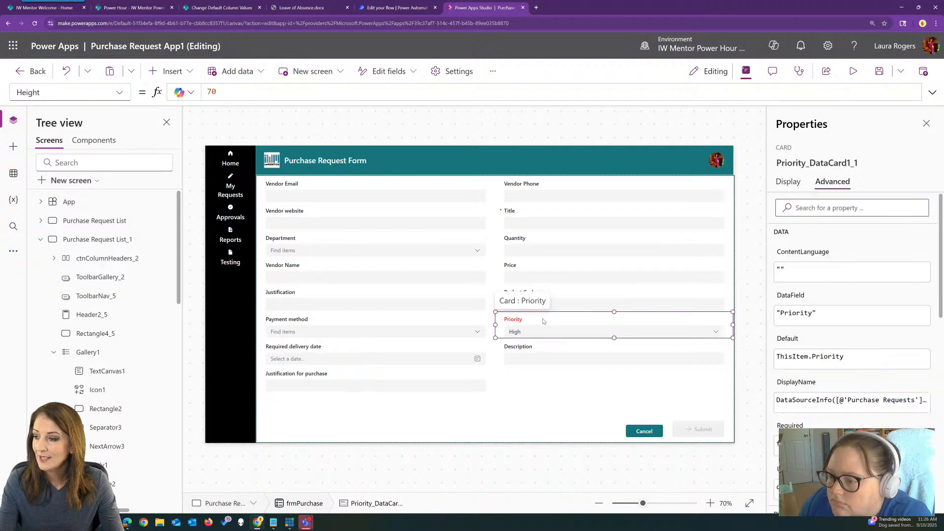
pyautogui.click(318, 378)
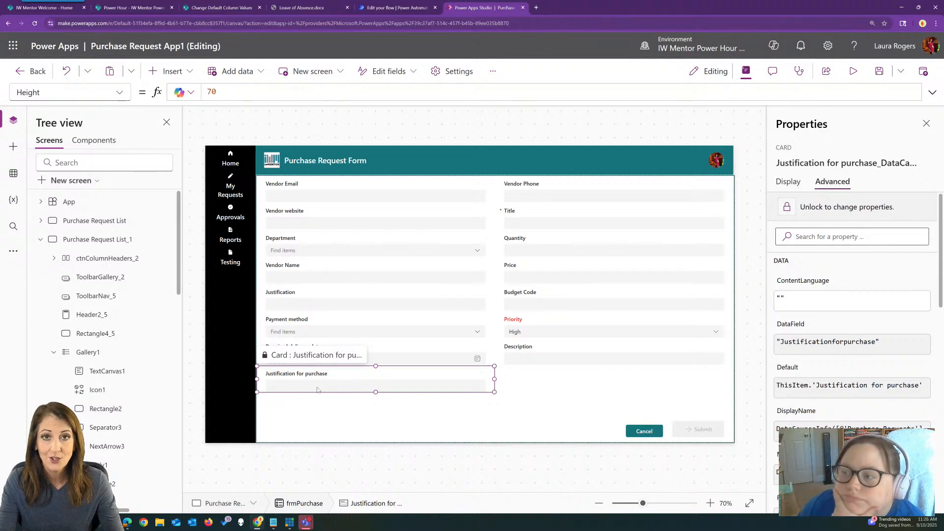
pyautogui.click(541, 331)
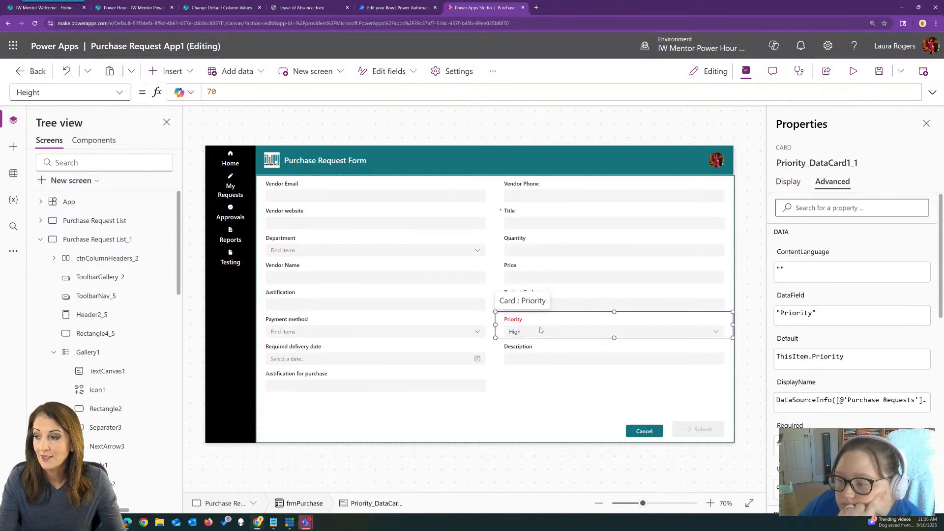
# Check the name of the Priority card's combo box
pyautogui.click(525, 332)
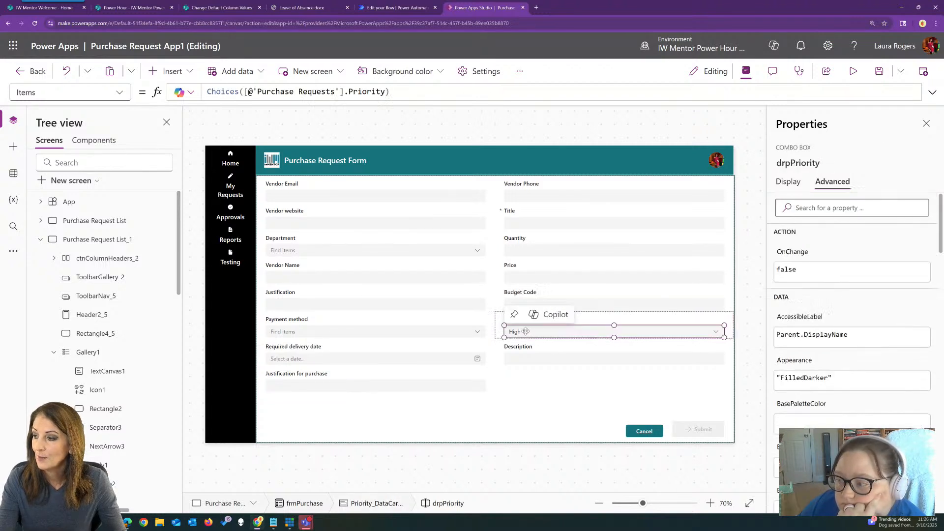
pyautogui.click(821, 164)
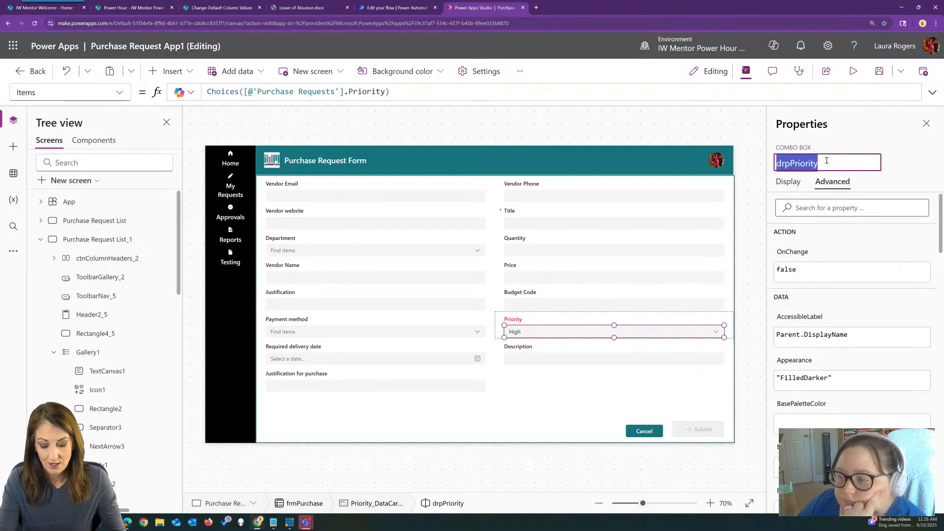
pyautogui.click(861, 127)
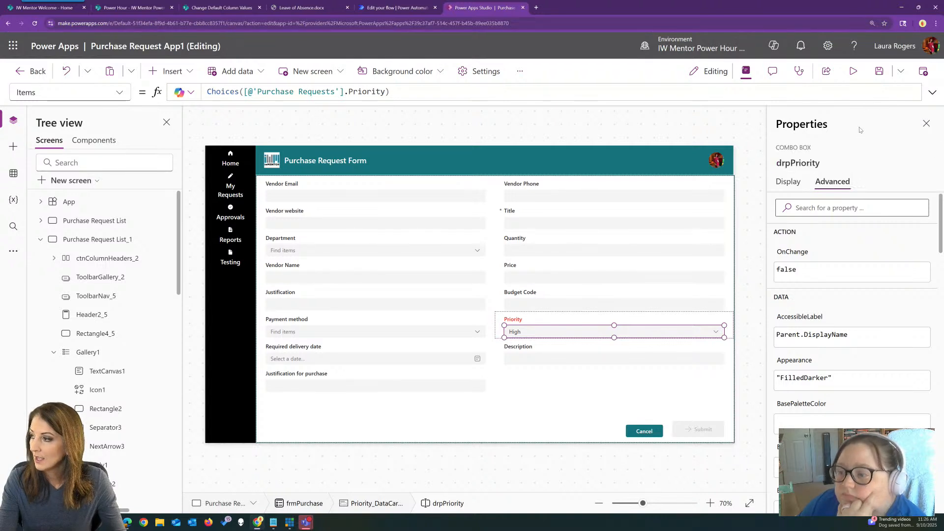
# Replace the Visible formula of the Justification for purchase card with the comment "// true if drpPriority has 'High' selected"
pyautogui.click(338, 380)
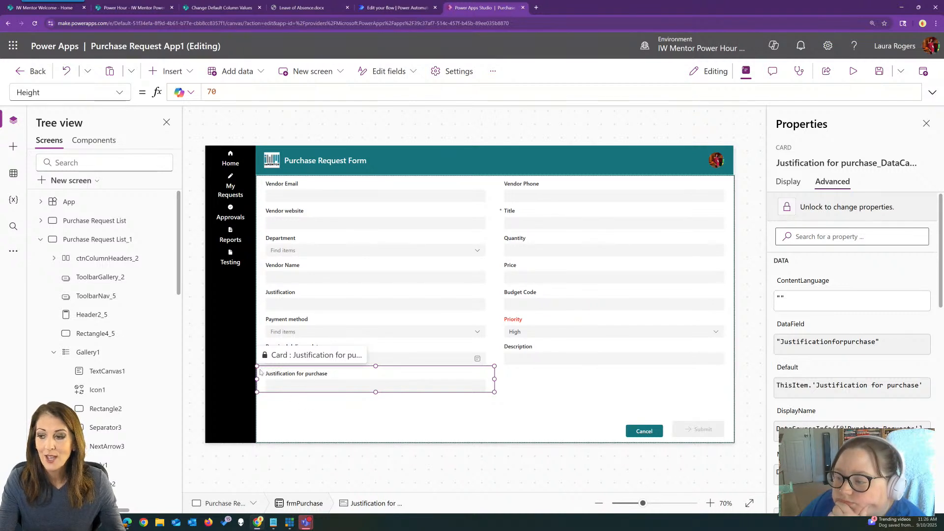
pyautogui.click(119, 93)
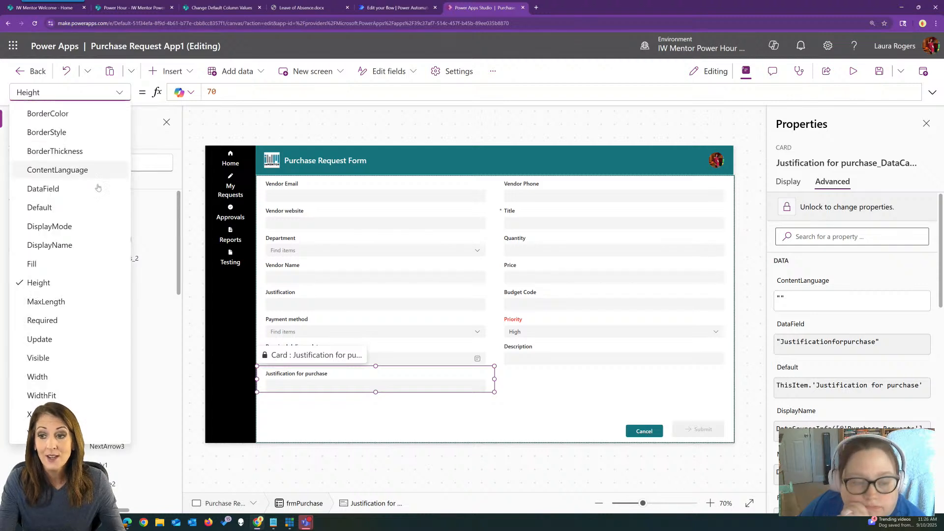
pyautogui.click(78, 359)
pyautogui.click(222, 91)
pyautogui.doubleClick(211, 92)
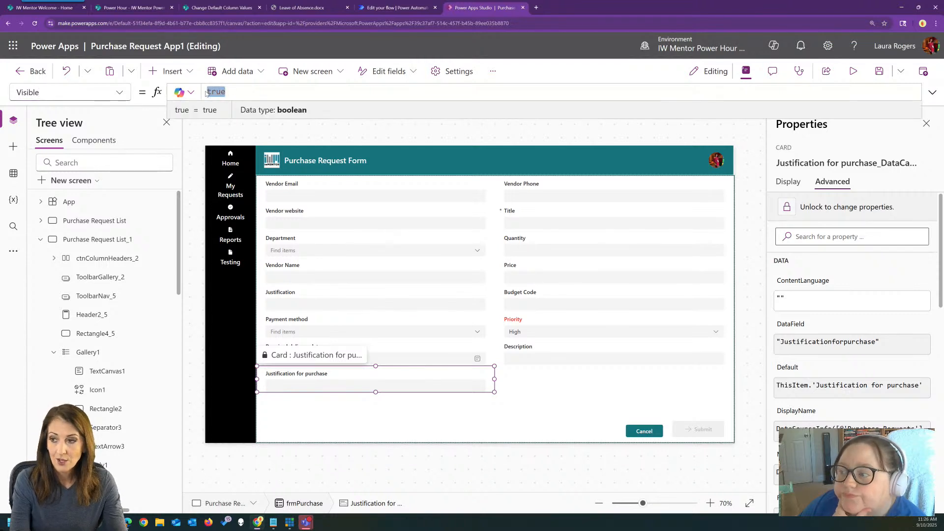
pyautogui.press('BackSpace')
pyautogui.write('// true i')
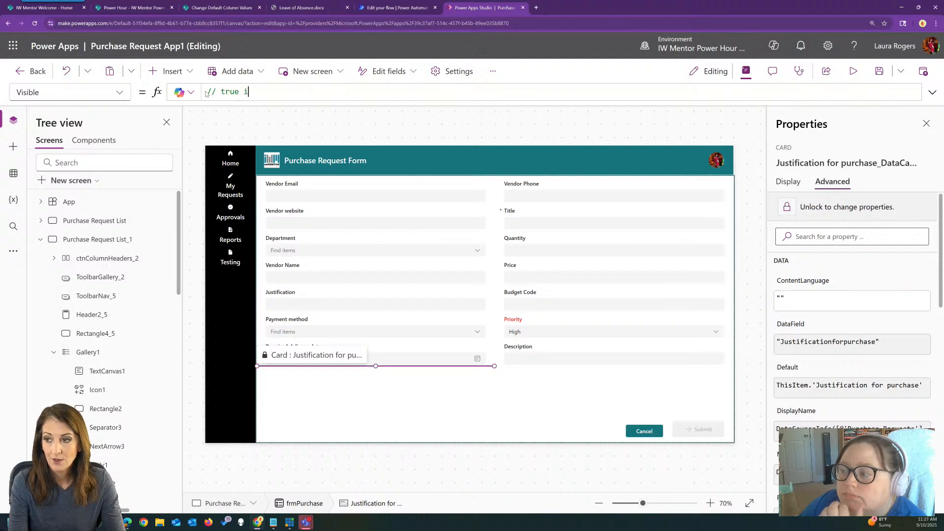
pyautogui.write('f drpPriority i')
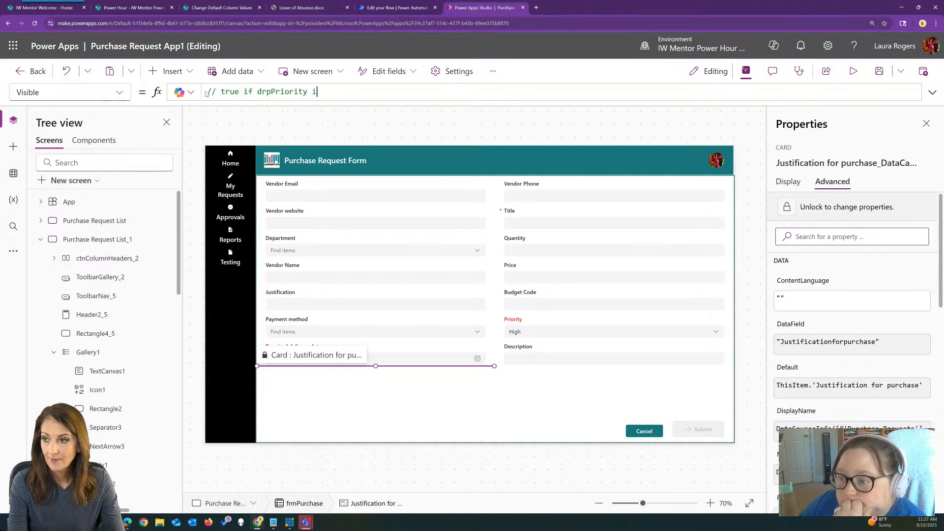
pyautogui.press('BackSpace')
pyautogui.write("has 'High' selected")
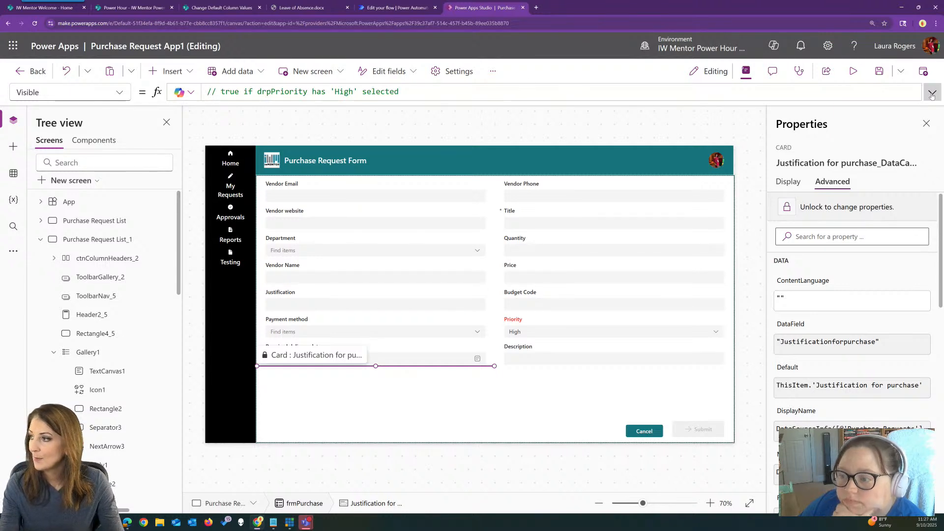
# Expand the formula editor, re-enter the comment's last word "selected" and start a new line beneath it to request a Copilot suggestion
pyautogui.click(932, 94)
pyautogui.doubleClick(457, 90)
pyautogui.press('Return')
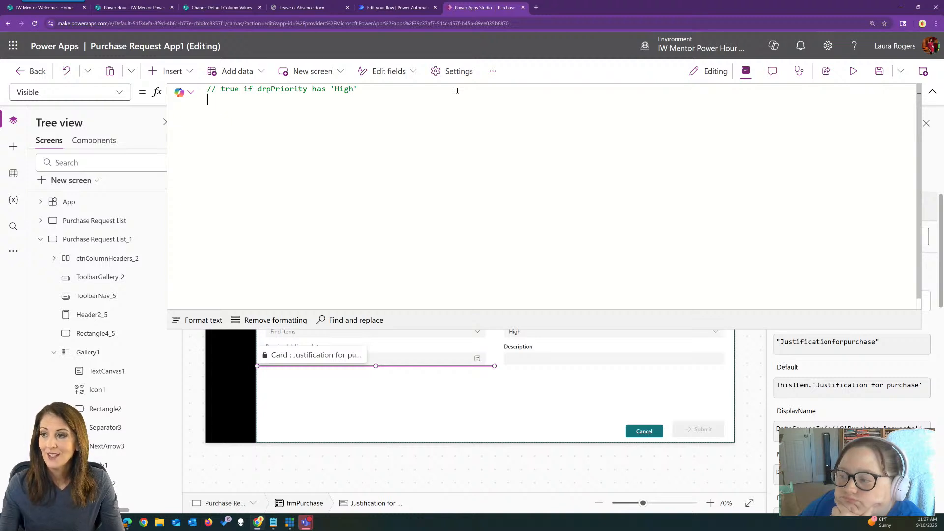
pyautogui.write('selected')
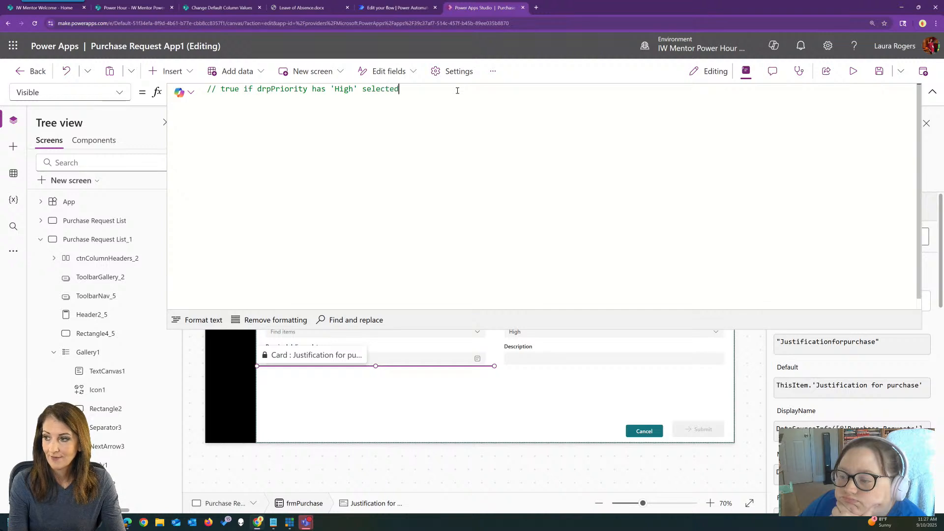
pyautogui.press('Return')
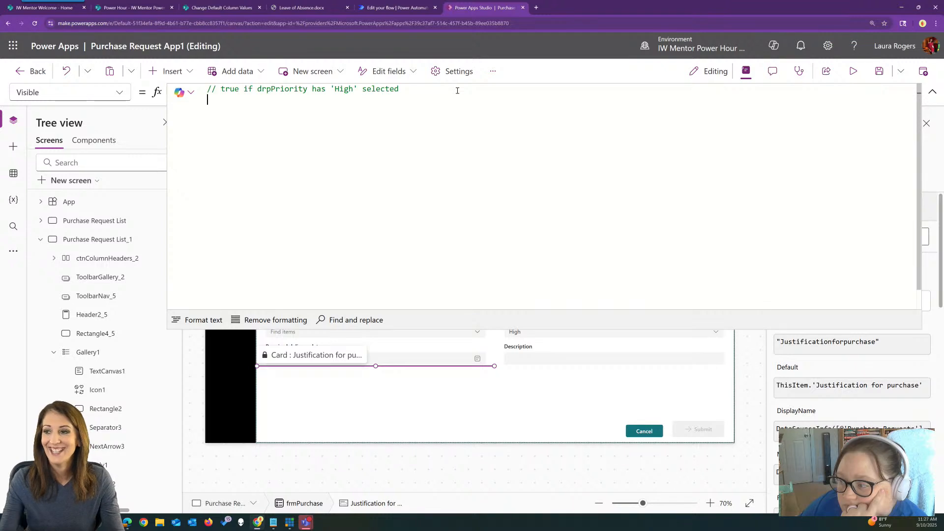
# Reword the comment to "// show if drpPriority has 'High' selected" and accept Copilot's formula drpPriority.Selected.Value = "High"
pyautogui.doubleClick(229, 90)
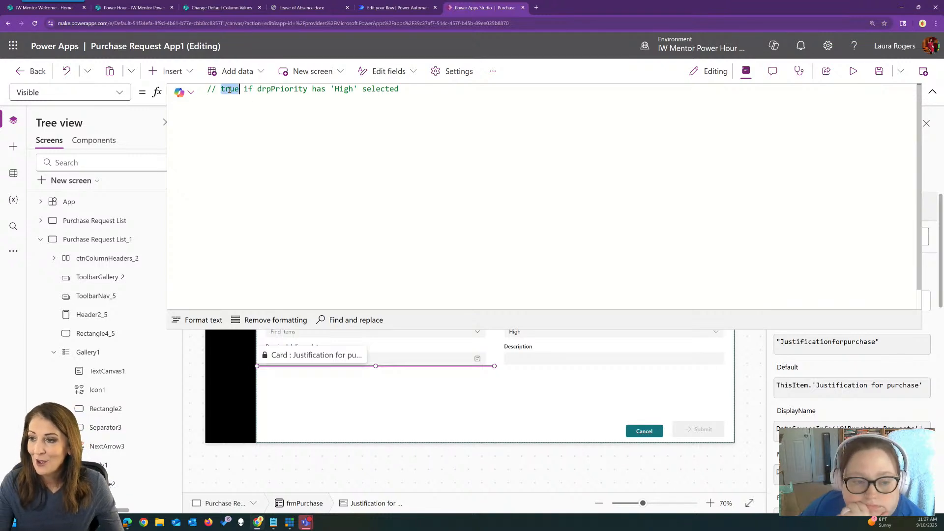
pyautogui.write('show')
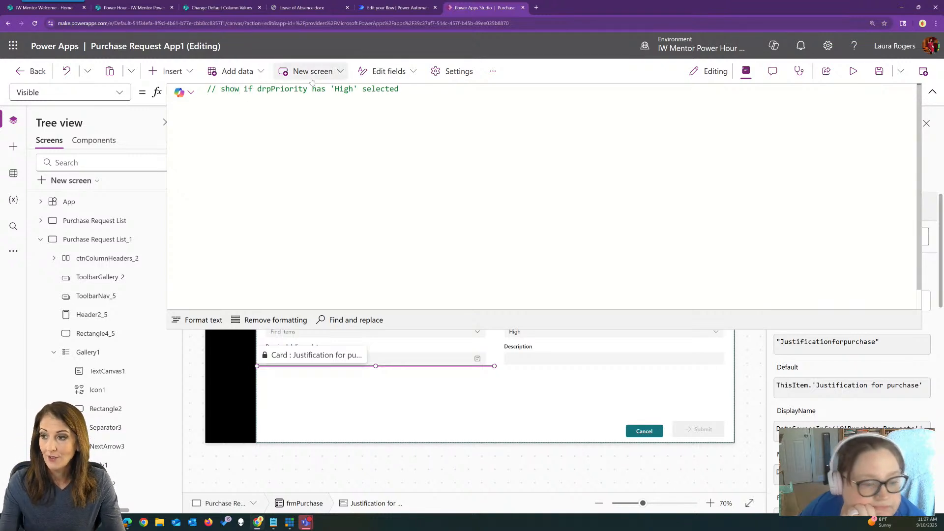
pyautogui.click(402, 88)
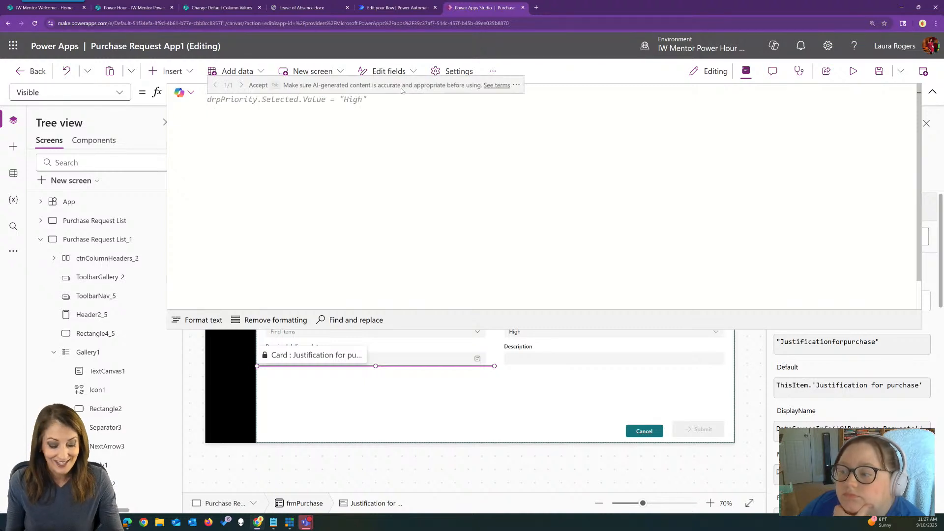
pyautogui.press('Tab')
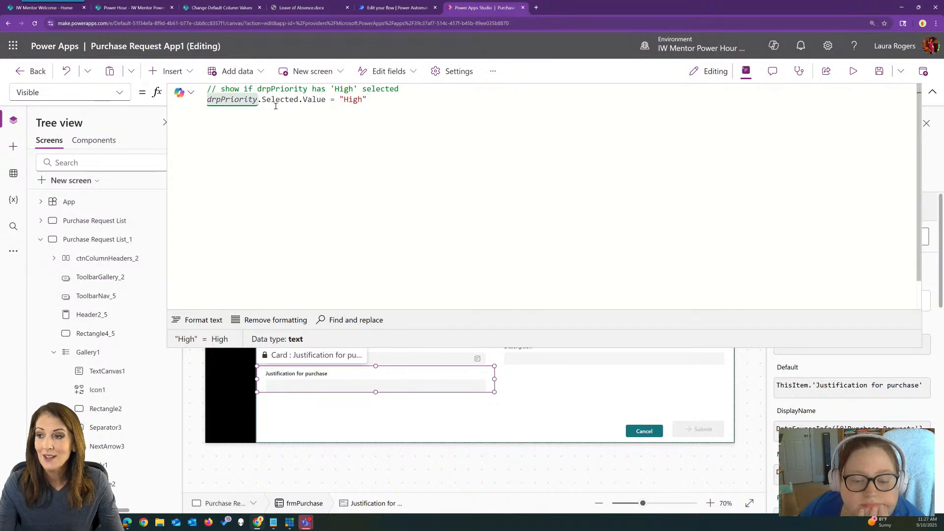
pyautogui.click(932, 92)
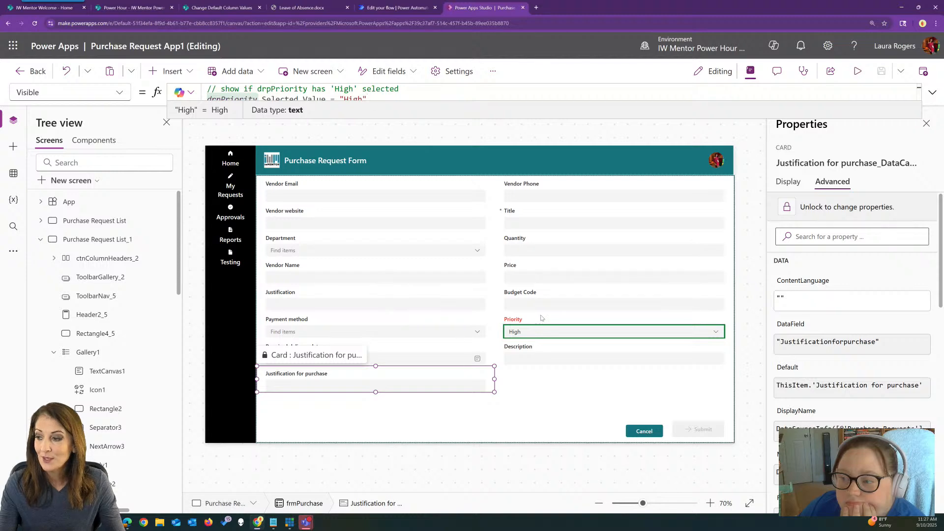
# Test the Justification for purchase card's visibility in preview by setting Priority to Normal and back to High
pyautogui.click(858, 71)
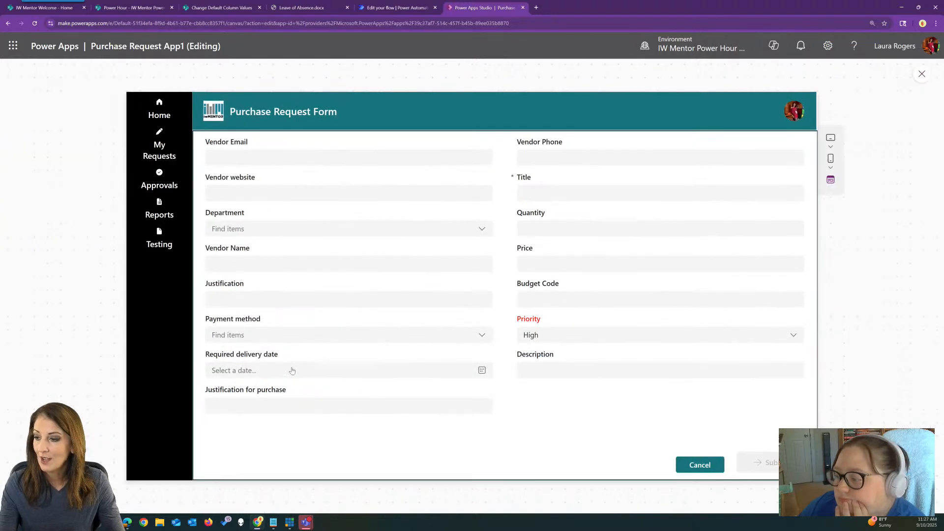
pyautogui.click(592, 329)
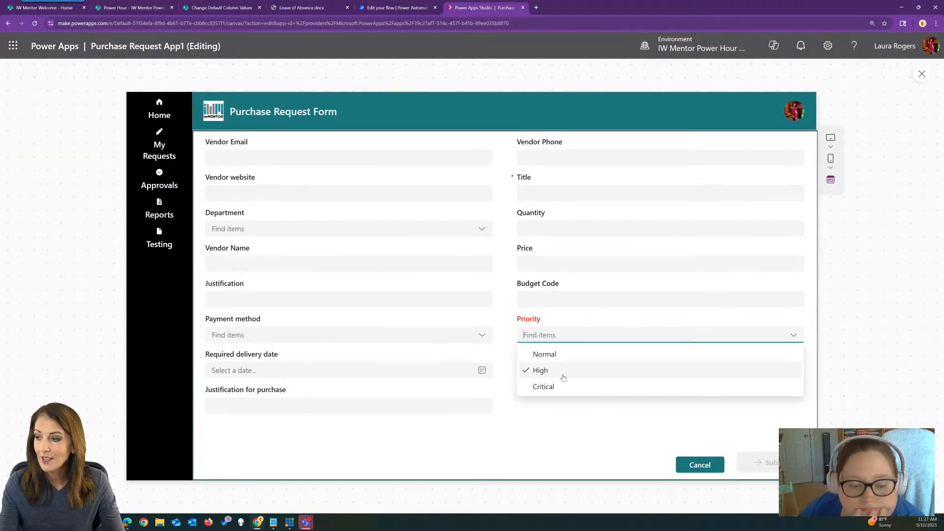
pyautogui.click(570, 361)
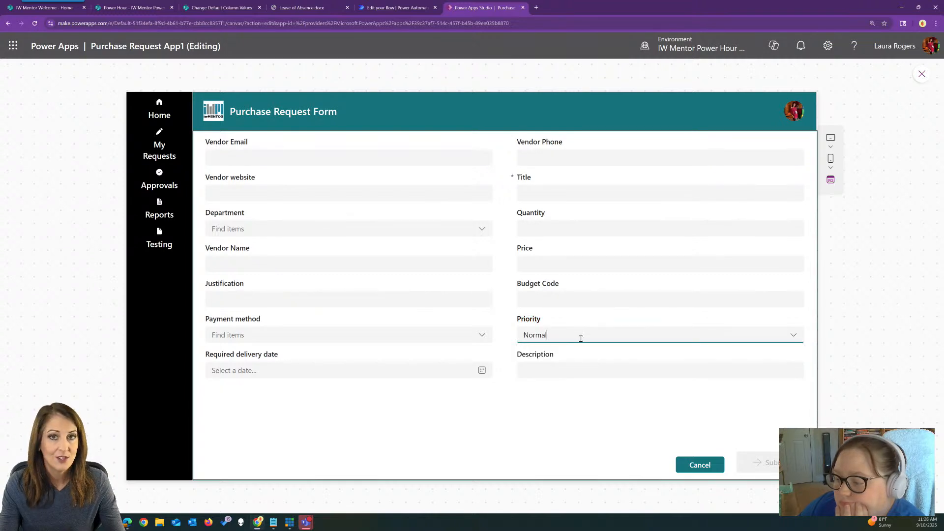
pyautogui.click(580, 333)
pyautogui.click(565, 370)
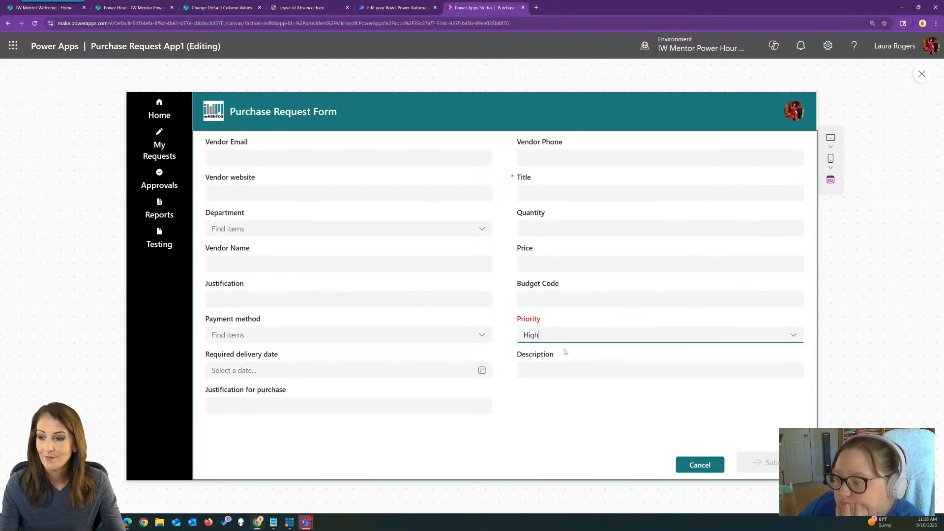
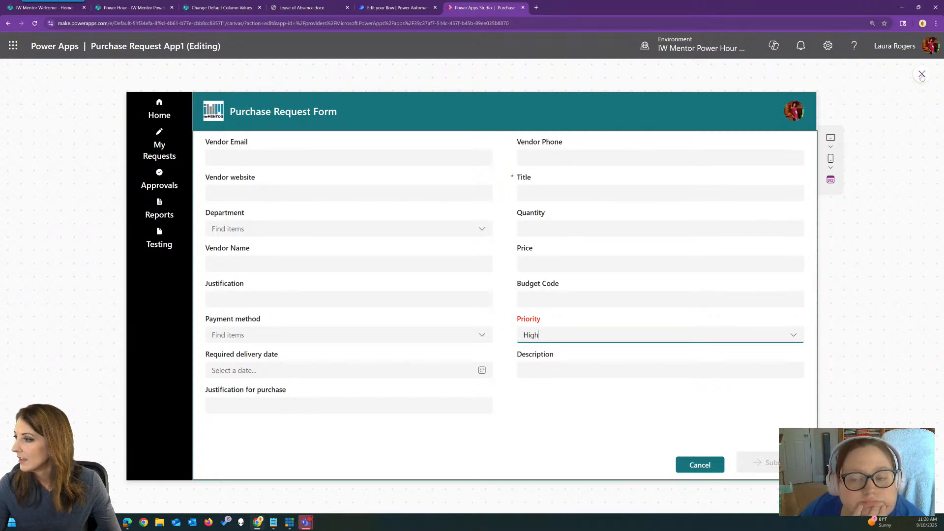
# View the My Requests screen in preview and open the Purchase Request List screen for editing
pyautogui.click(922, 74)
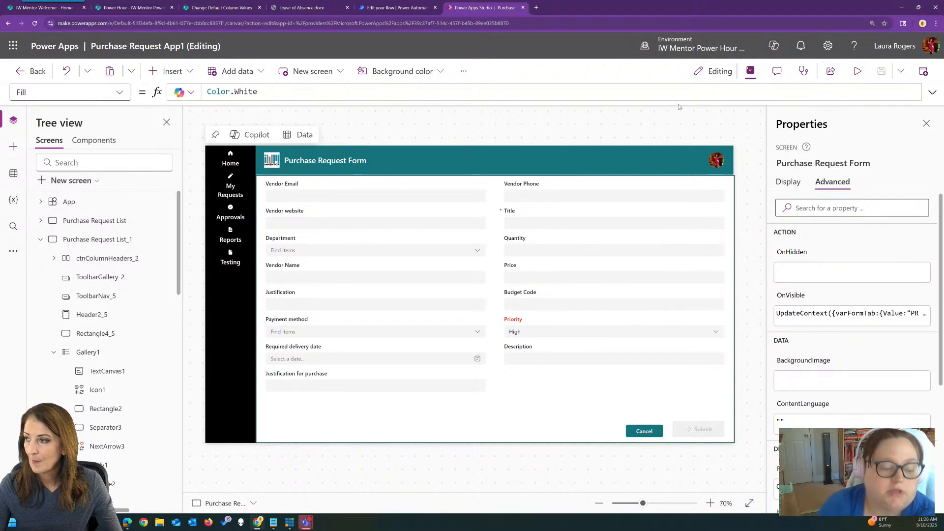
pyautogui.click(858, 70)
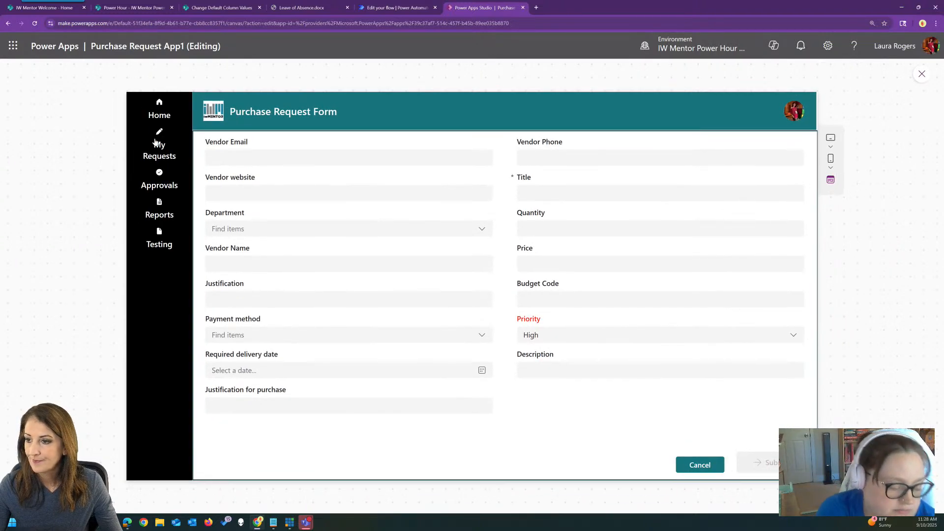
pyautogui.click(156, 142)
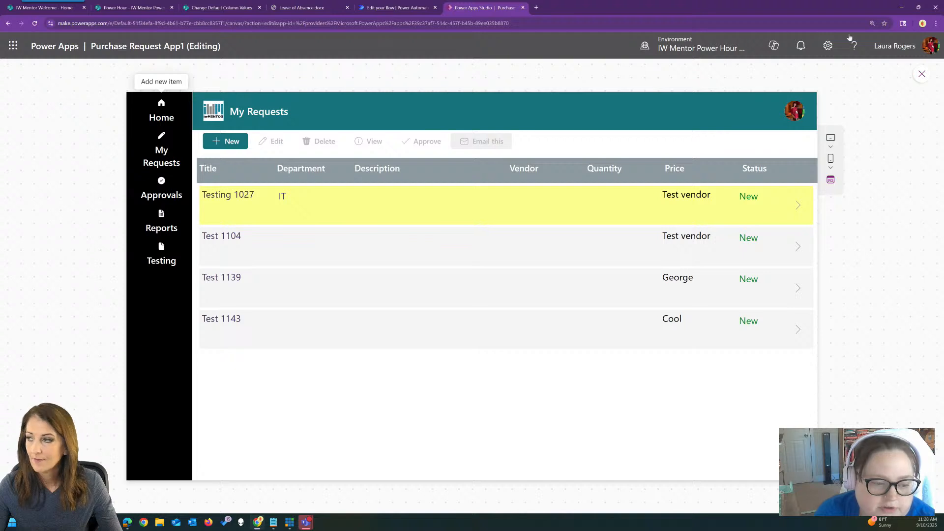
pyautogui.click(921, 73)
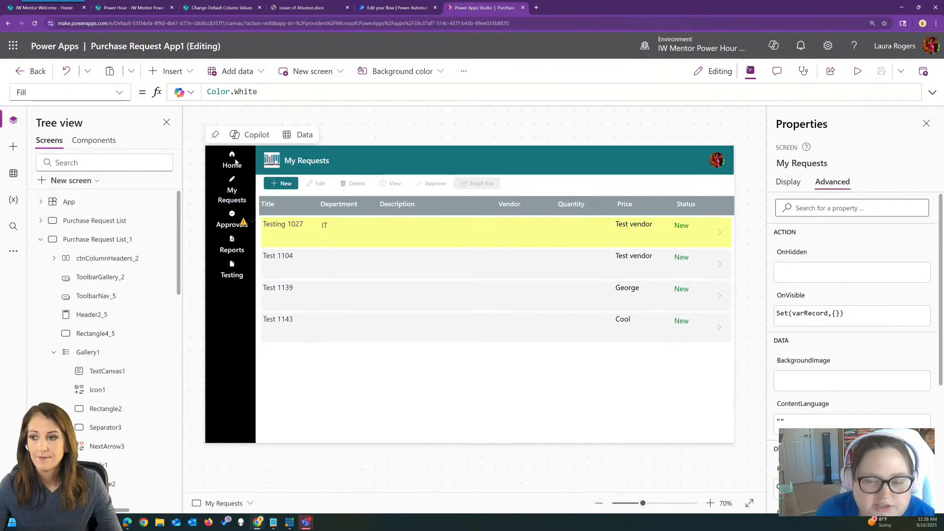
pyautogui.click(91, 220)
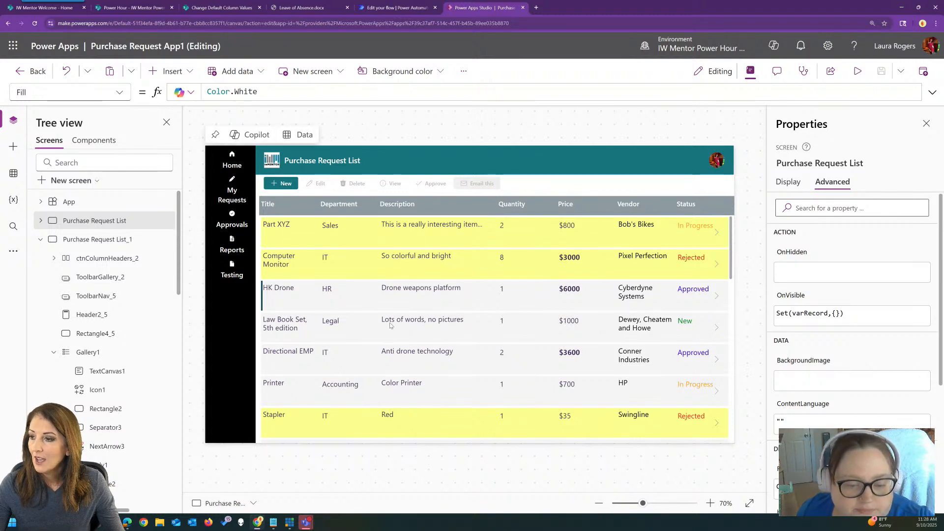
# Select the status label lblPM in the Purchase Request List gallery to examine its Color formula
pyautogui.click(428, 285)
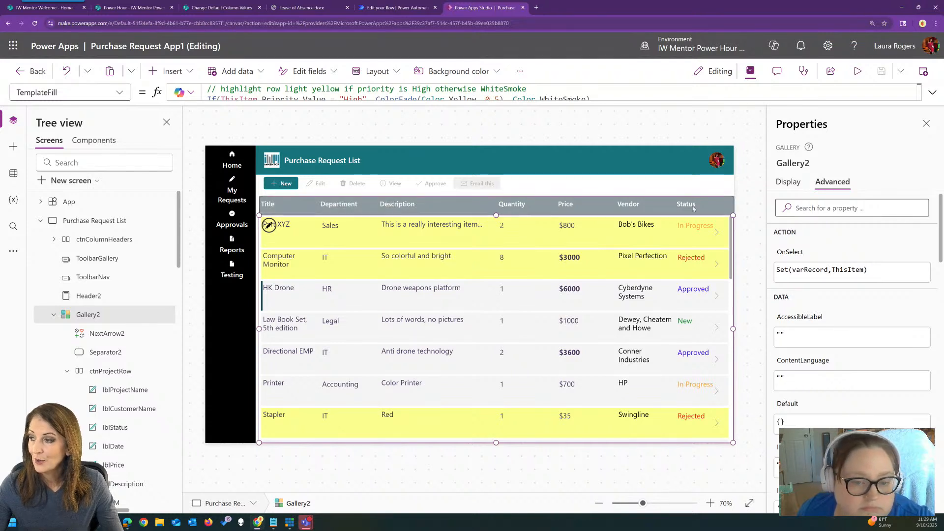
pyautogui.click(690, 226)
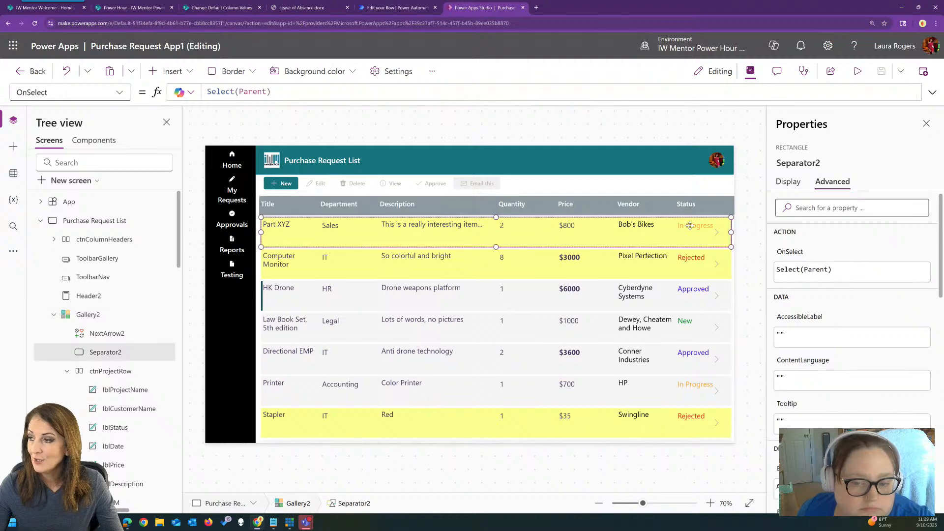
pyautogui.scroll(-3, 113, 384)
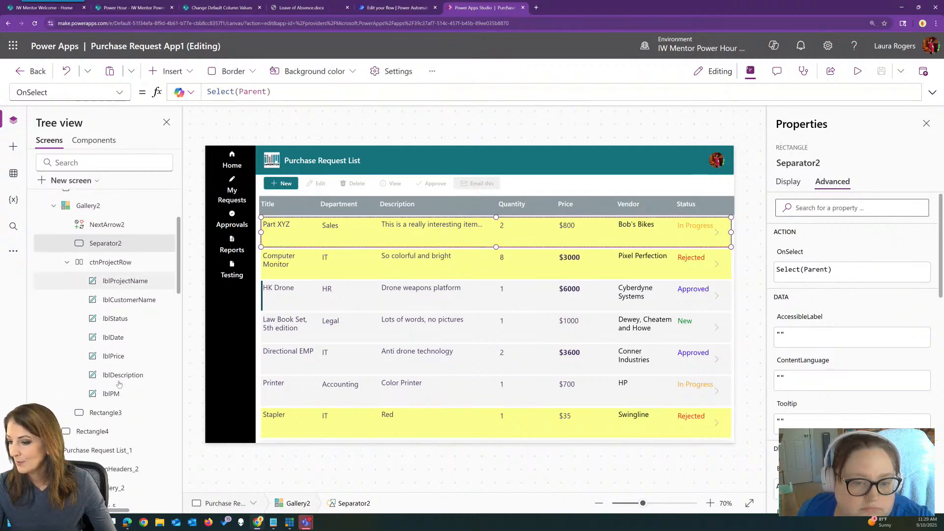
pyautogui.click(118, 392)
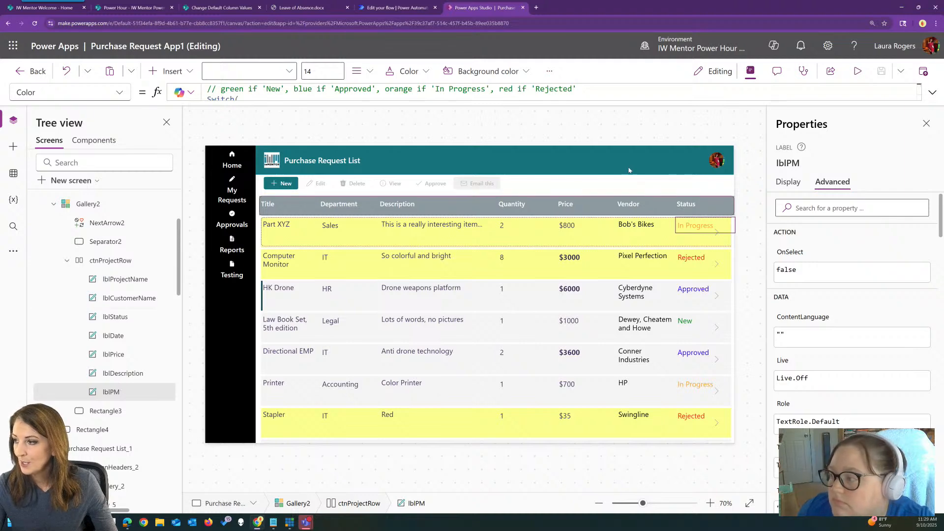
# Go to the Purchase Request Form through preview and add the Status field to the form
pyautogui.click(858, 72)
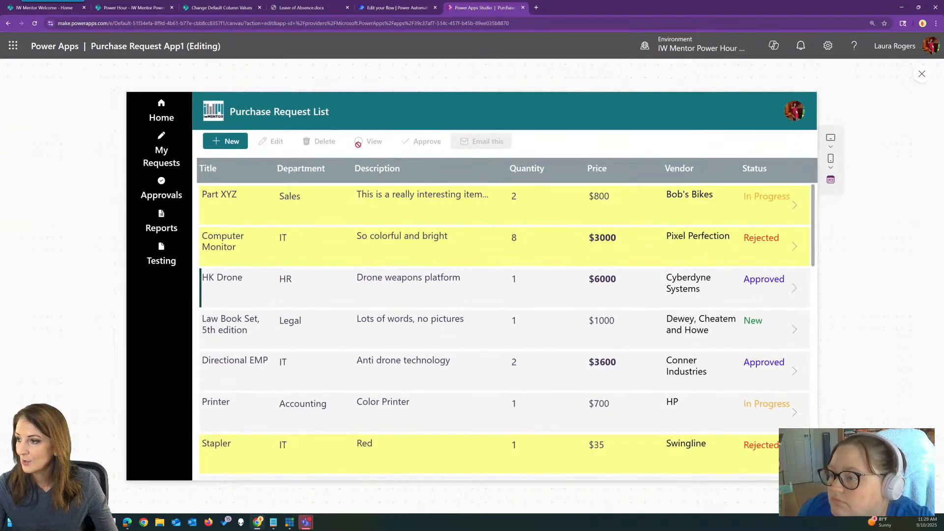
pyautogui.click(225, 141)
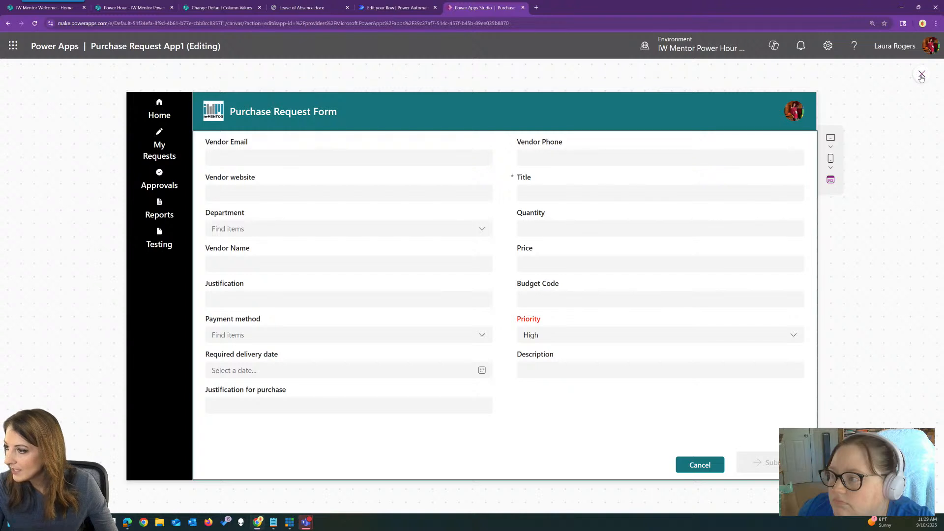
pyautogui.click(921, 74)
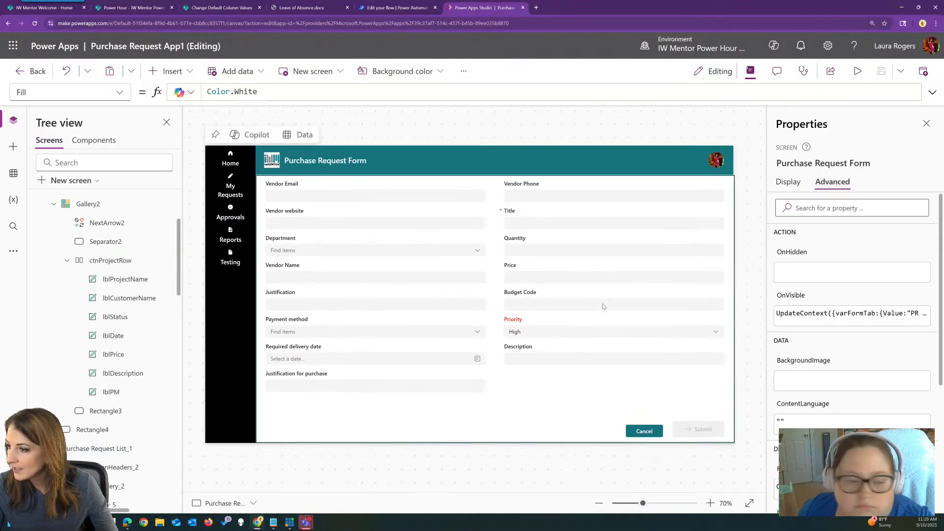
pyautogui.click(561, 329)
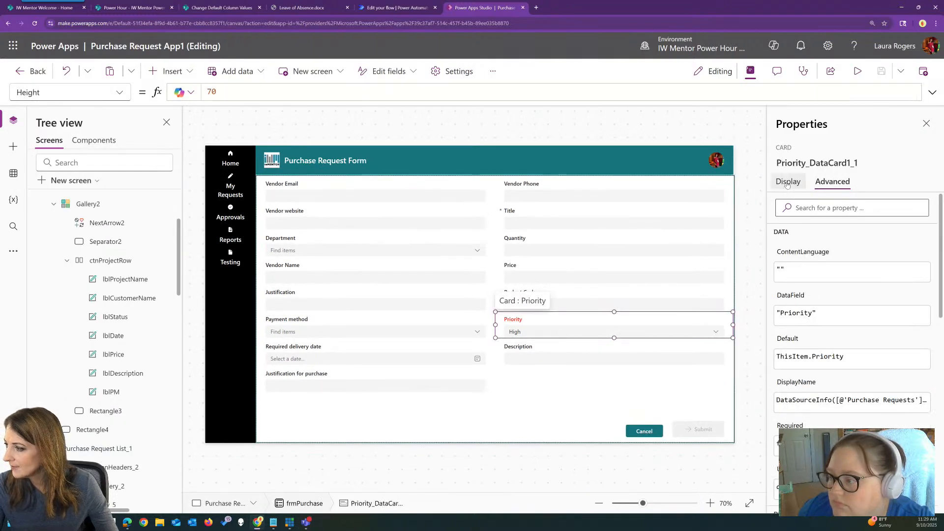
pyautogui.click(787, 183)
pyautogui.click(930, 208)
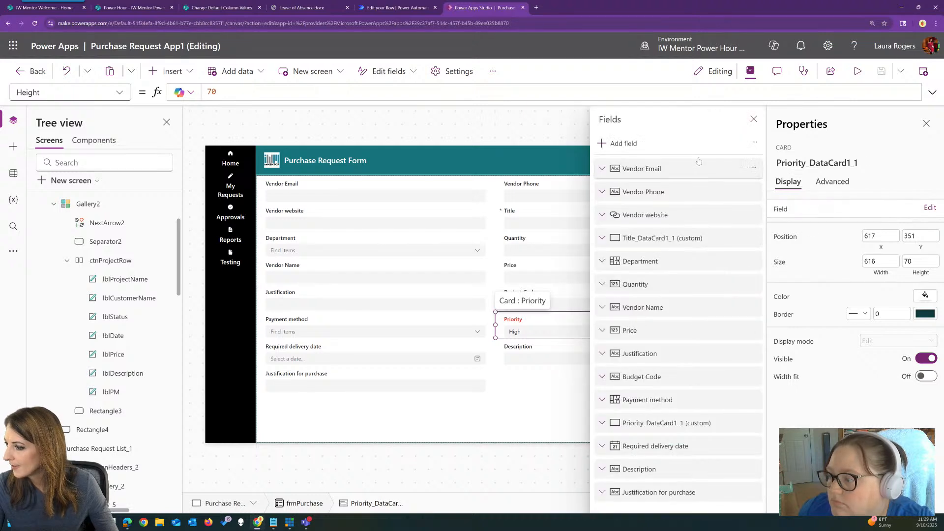
pyautogui.click(621, 143)
pyautogui.write('stat')
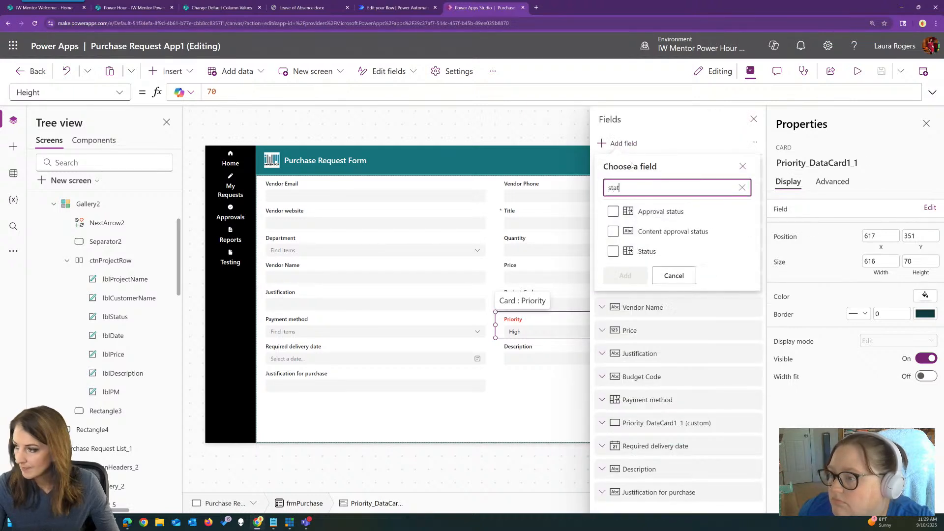
pyautogui.click(612, 252)
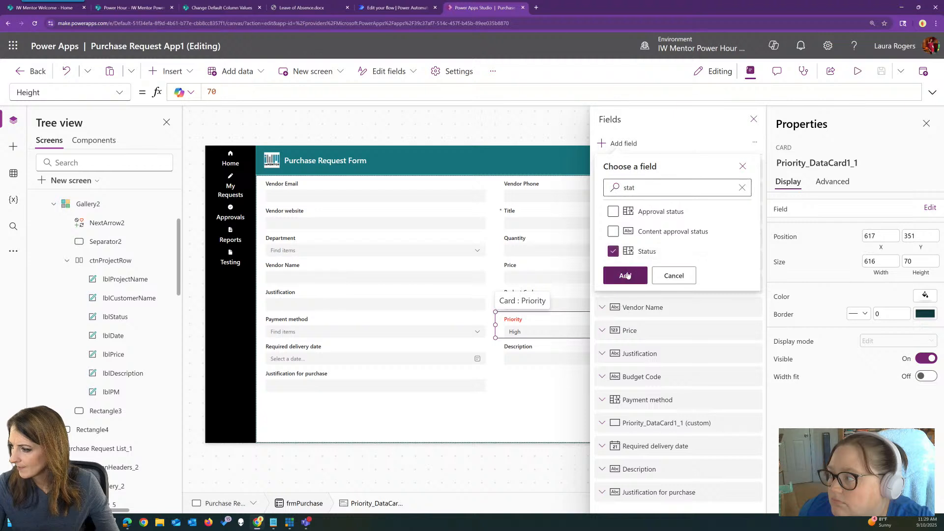
pyautogui.click(625, 276)
pyautogui.click(753, 119)
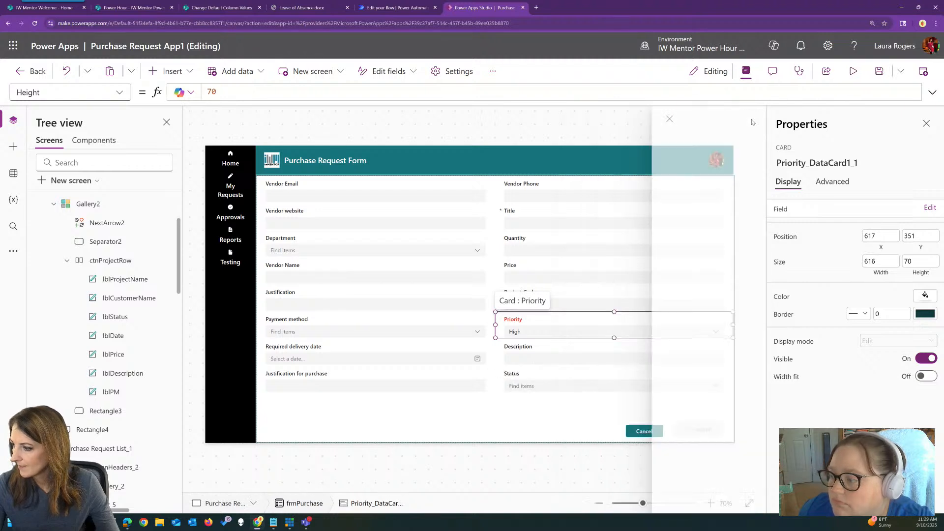
# Copy the Items formula of the form's Status combo box and return to the Purchase Request List screen
pyautogui.click(537, 384)
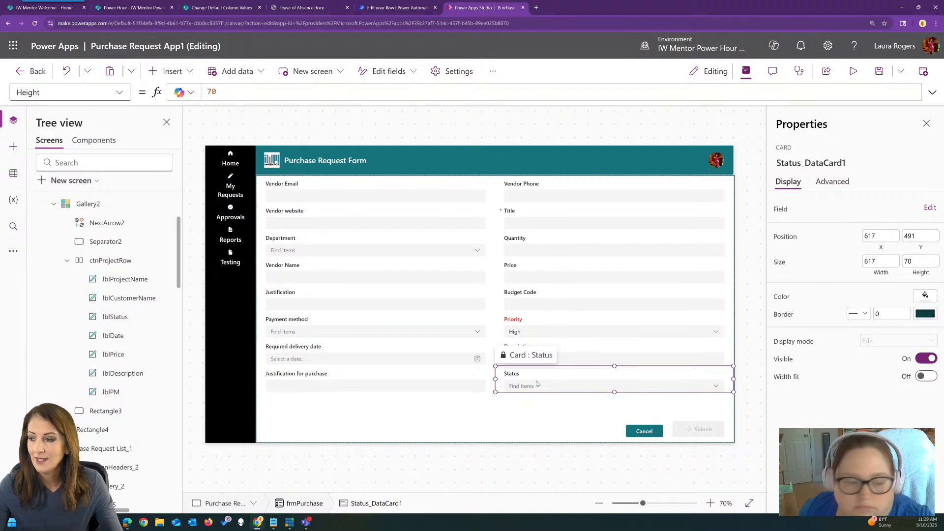
pyautogui.click(586, 385)
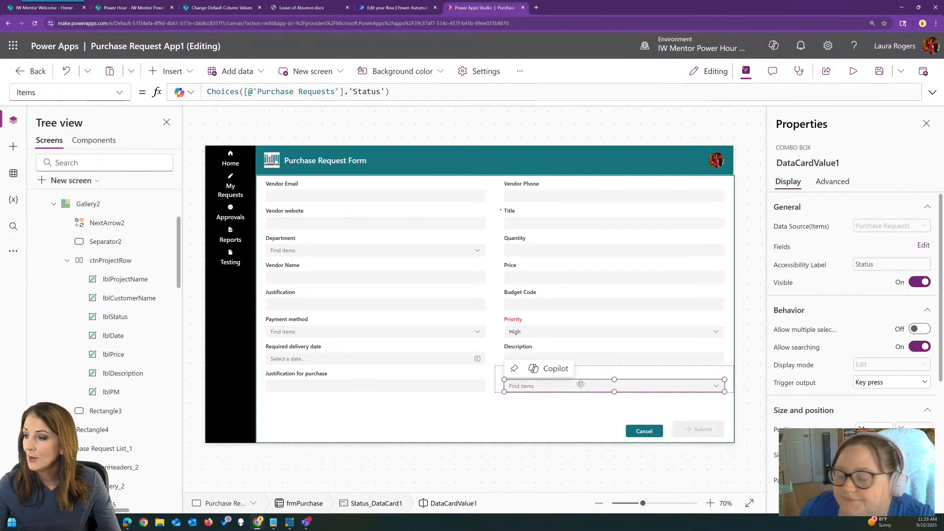
pyautogui.moveTo(411, 91); pyautogui.dragTo(206, 91)
pyautogui.hotkey('ctrl', 'c')
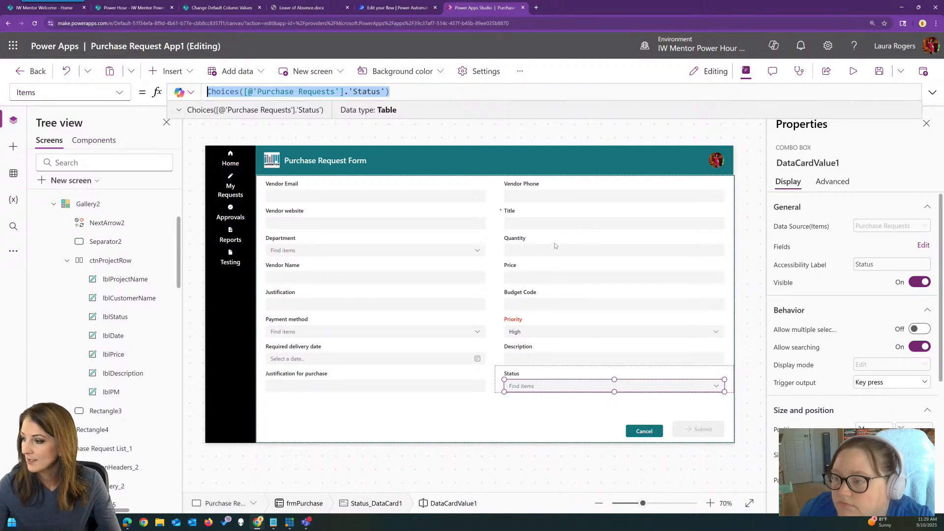
pyautogui.click(854, 73)
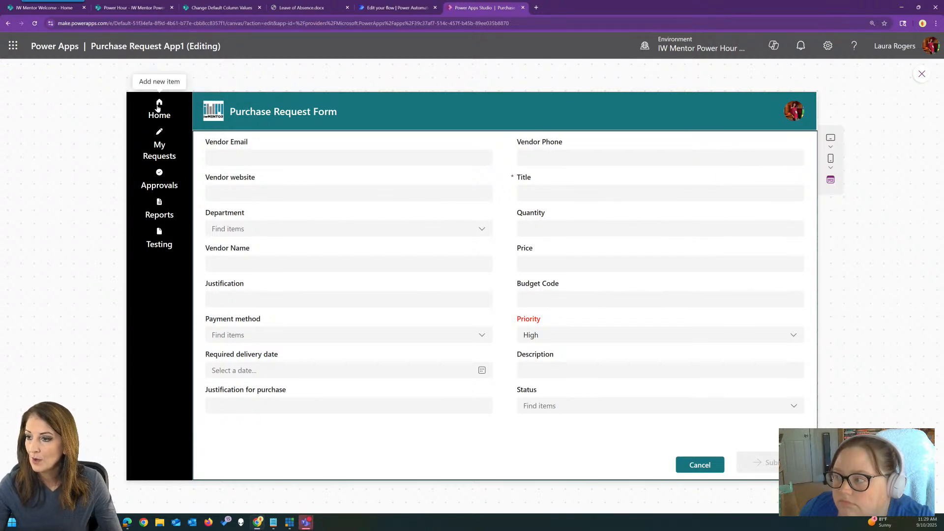
pyautogui.click(688, 465)
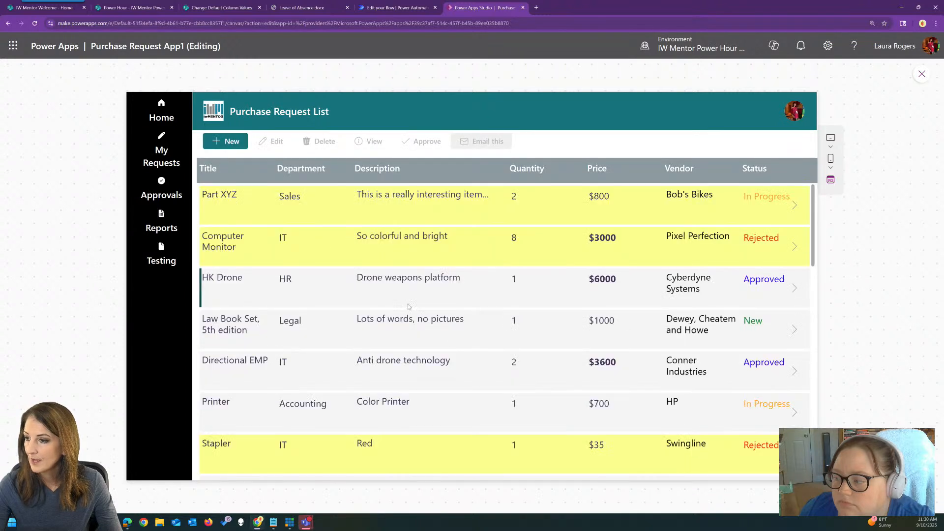
pyautogui.click(922, 74)
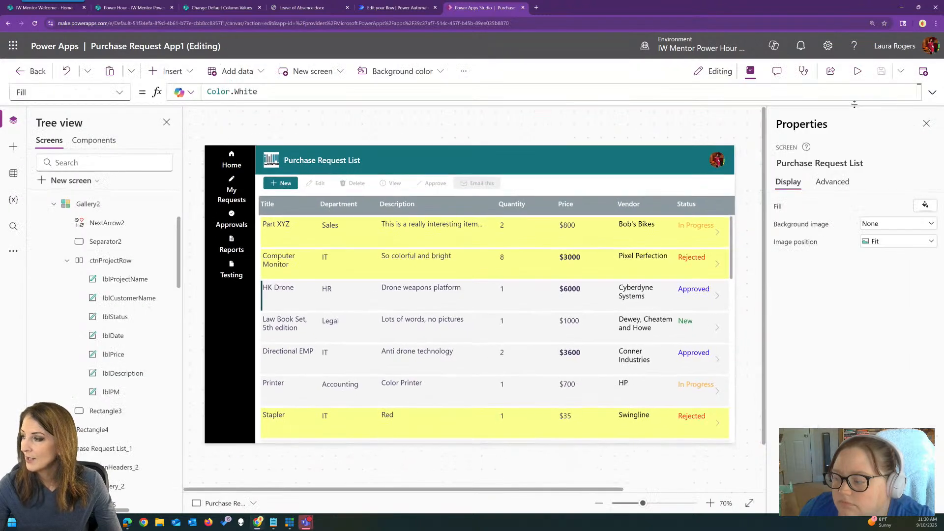
# Insert a modern Combobox on the Purchase Request List screen and place it in the header between the title and profile picture
pyautogui.click(652, 187)
pyautogui.click(618, 161)
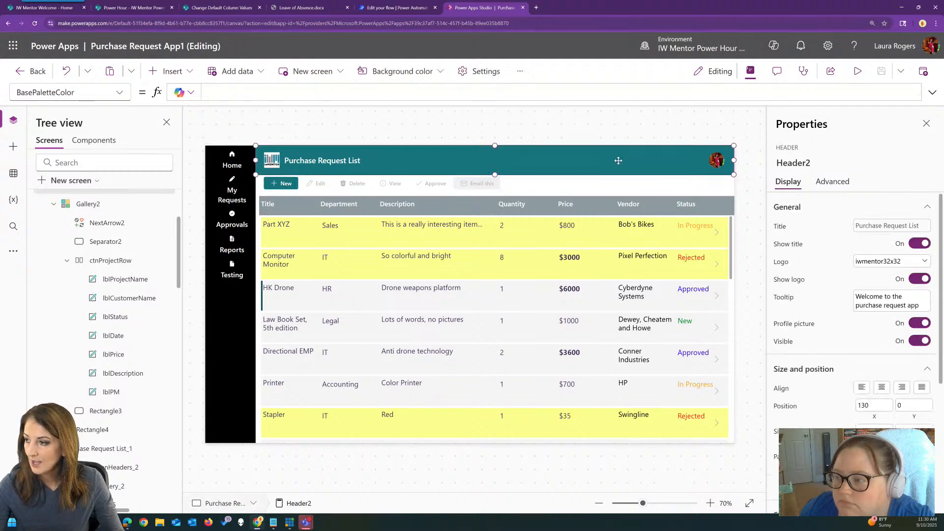
pyautogui.click(170, 71)
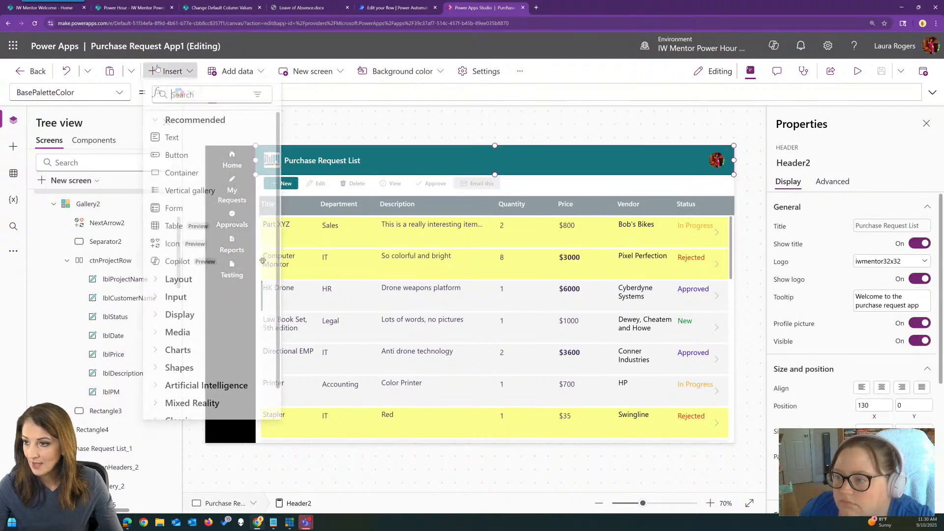
pyautogui.write('cmb')
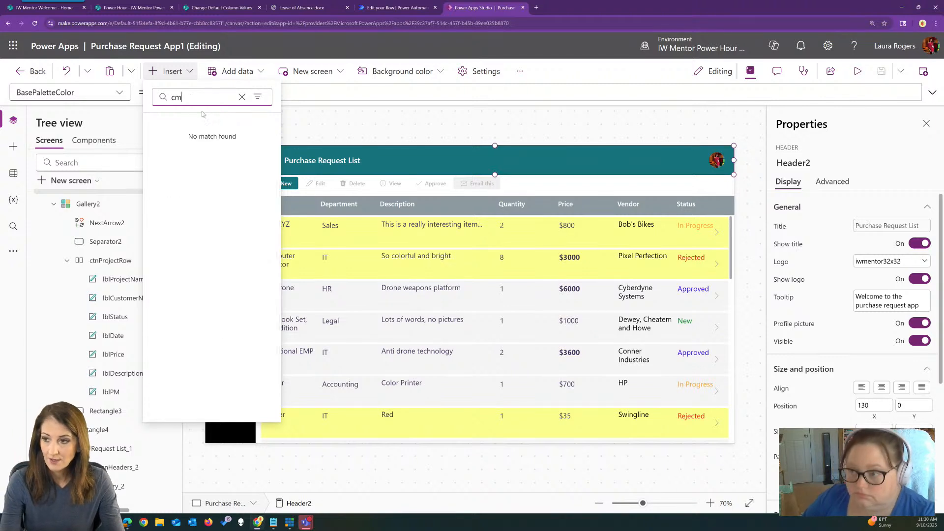
pyautogui.doubleClick(179, 97)
pyautogui.write('comb')
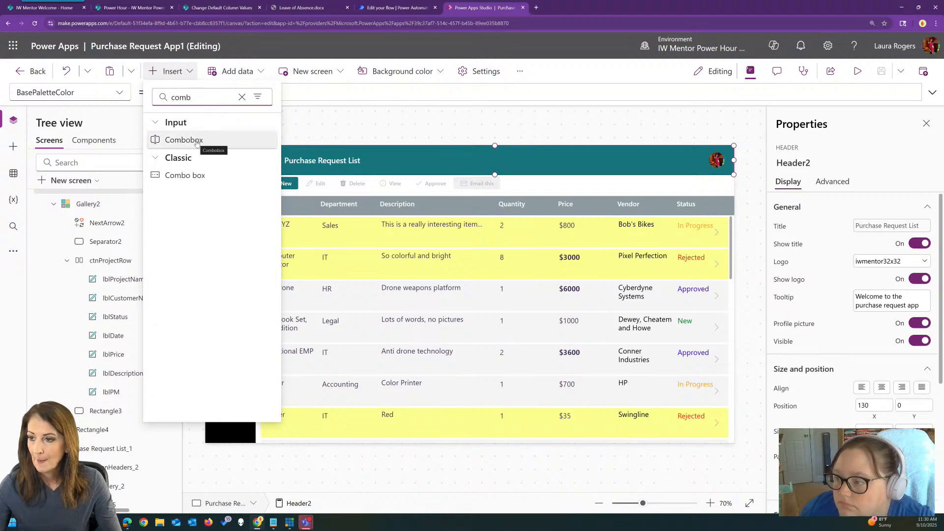
pyautogui.click(200, 141)
pyautogui.moveTo(269, 158); pyautogui.dragTo(515, 163)
# Set the header combo box's Items to Choices([@'Purchase Requests'].'Status') and check its choices in preview
pyautogui.moveTo(344, 92); pyautogui.dragTo(205, 92)
pyautogui.hotkey('ctrl', 'v')
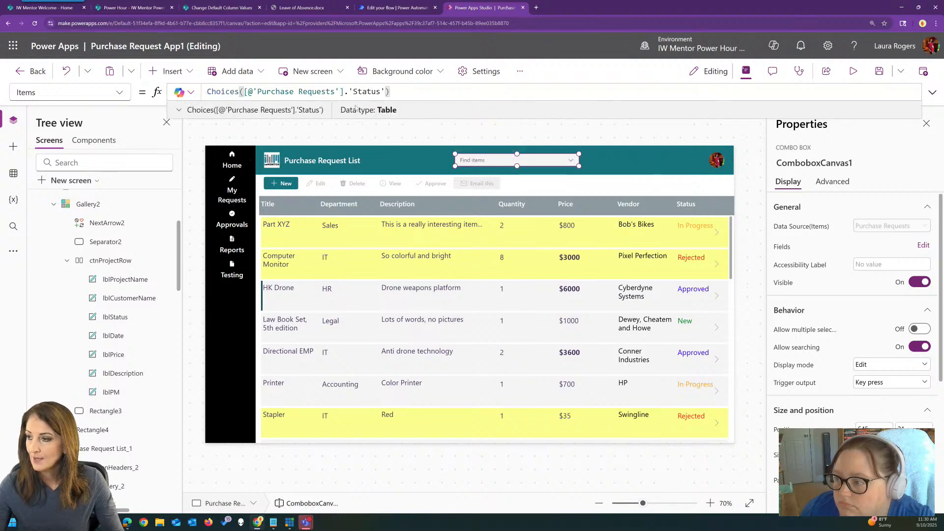
pyautogui.click(853, 70)
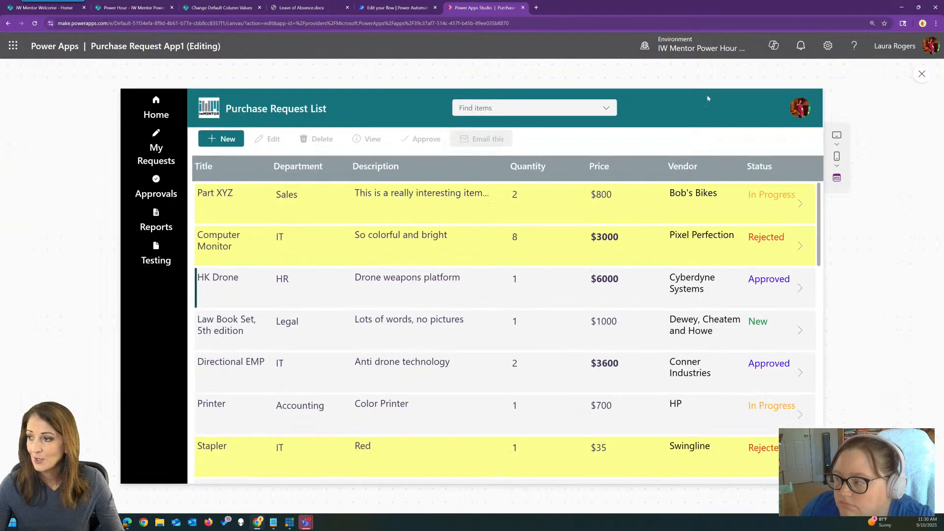
pyautogui.click(605, 110)
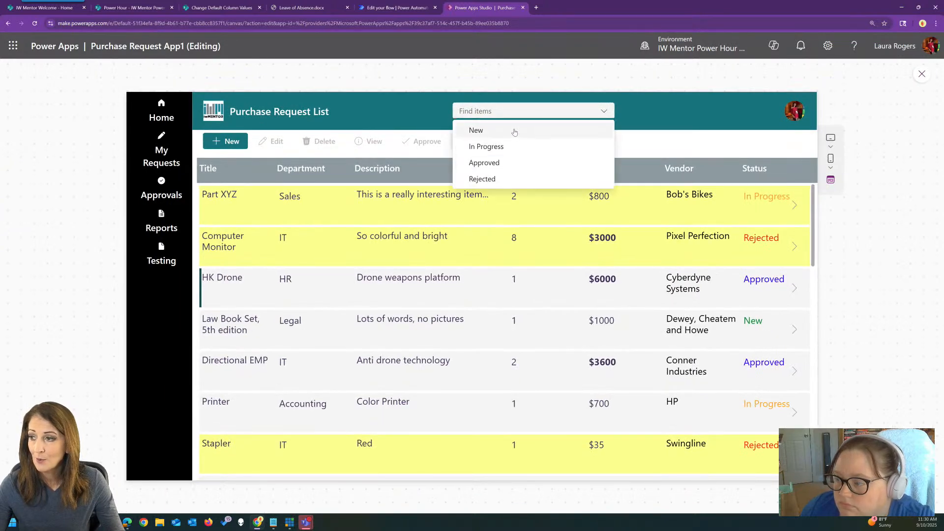
pyautogui.click(619, 114)
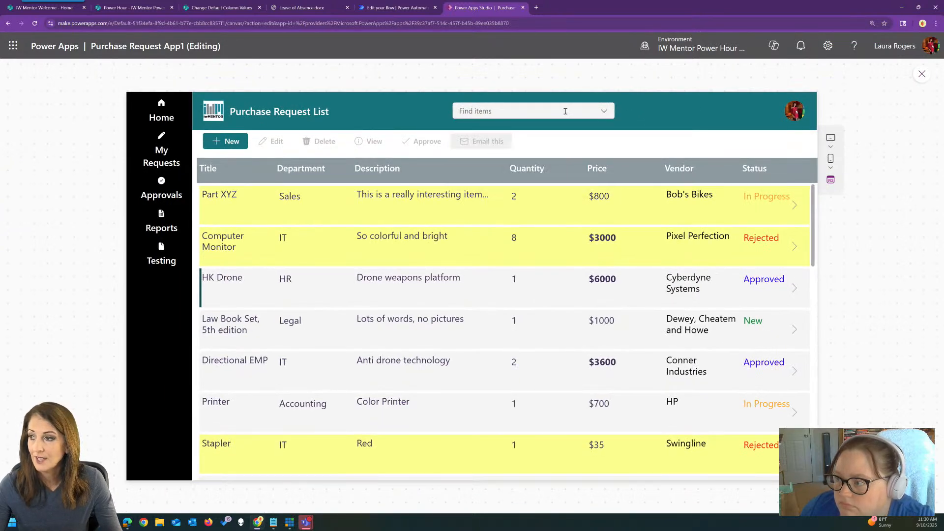
pyautogui.click(920, 74)
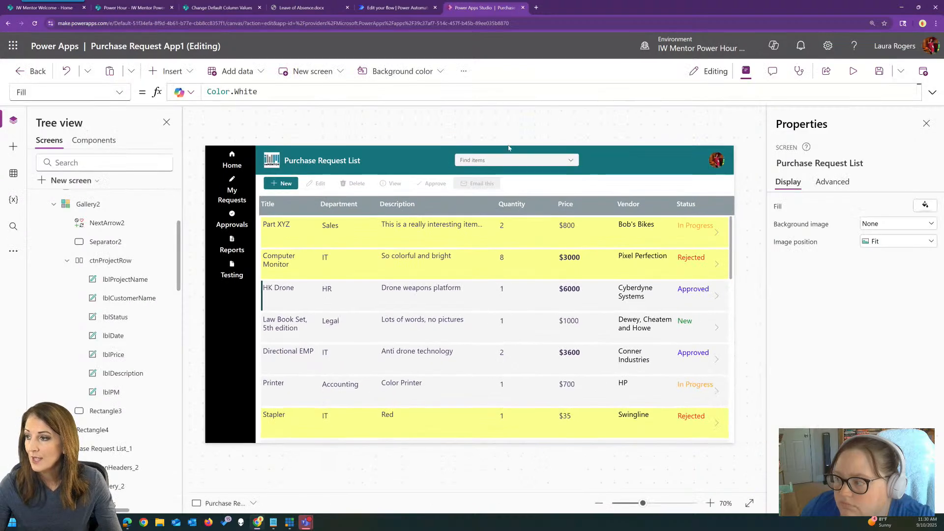
# Rename the header combo box to cmbFilterStatus and select the purchase request gallery
pyautogui.click(502, 156)
pyautogui.click(815, 163)
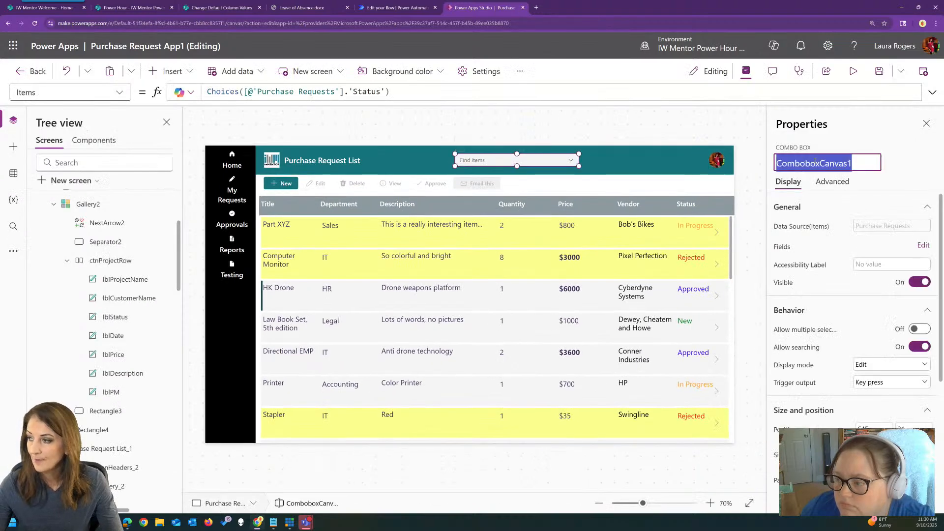
pyautogui.write('cmbFilterStat')
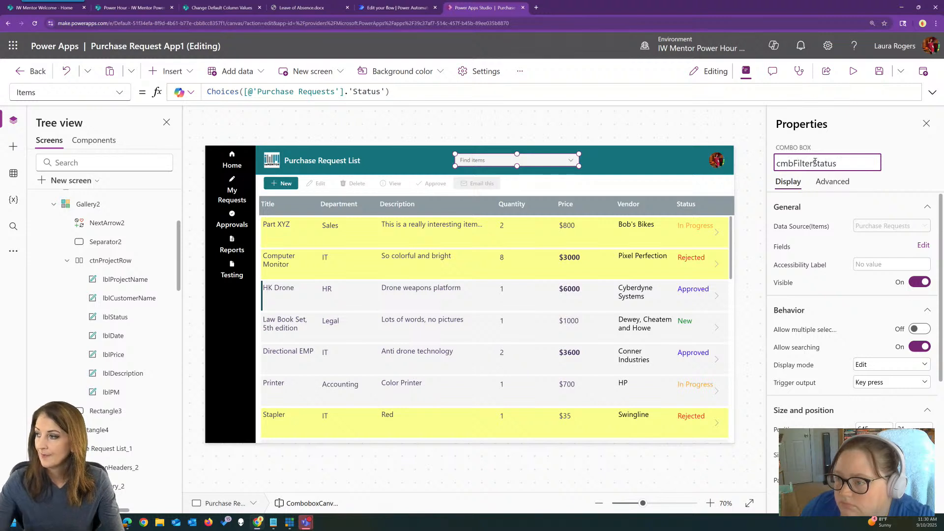
pyautogui.write('us')
pyautogui.click(609, 316)
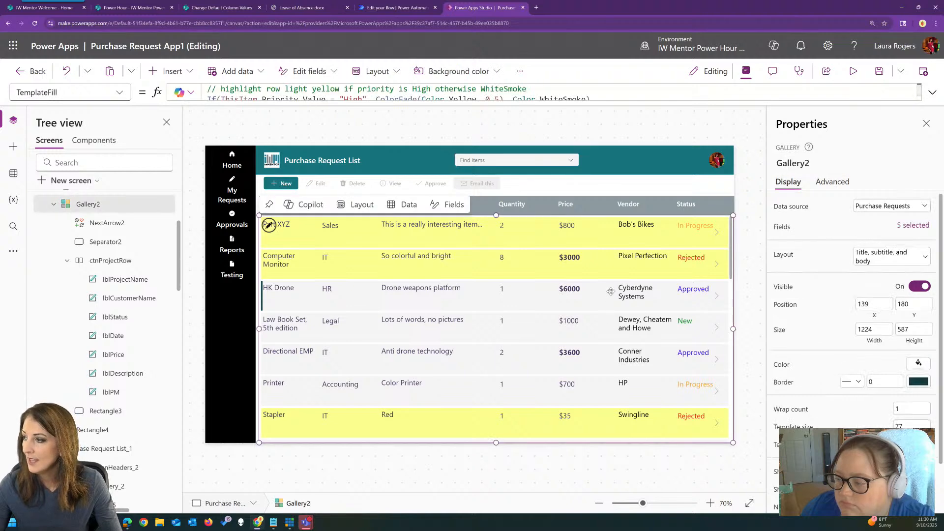
# Replace the gallery's Items formula with the comment "// filter purchase requests by cmbFilterStatus selected status" to request a Copilot formula
pyautogui.click(119, 94)
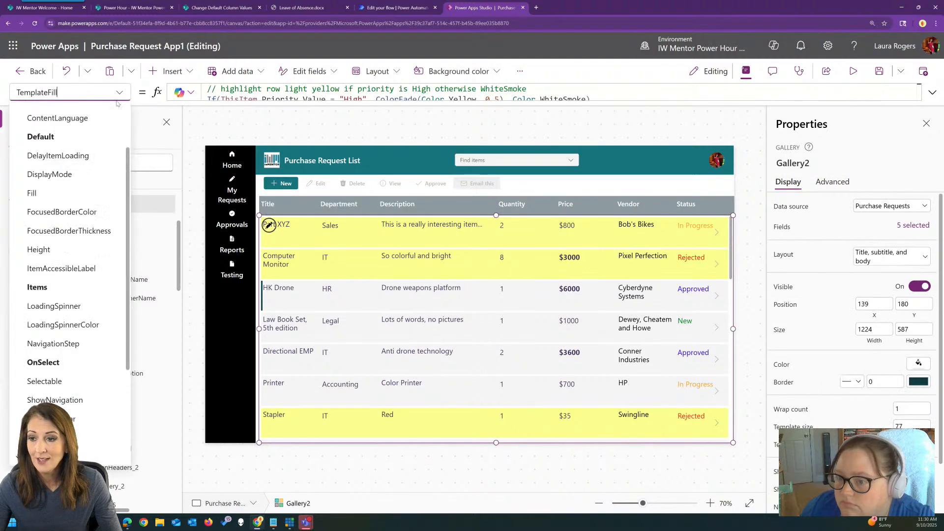
pyautogui.click(37, 287)
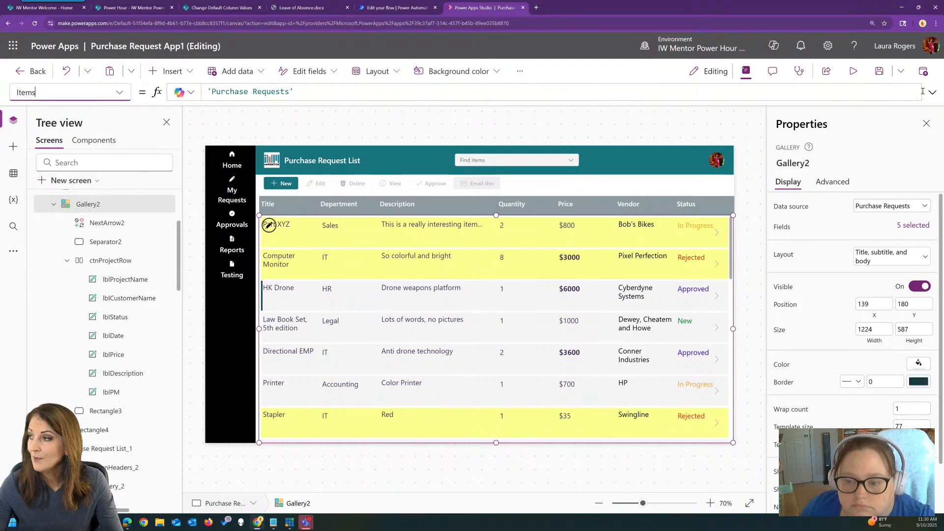
pyautogui.click(932, 92)
pyautogui.click(337, 90)
pyautogui.hotkey('ctrl', 'a')
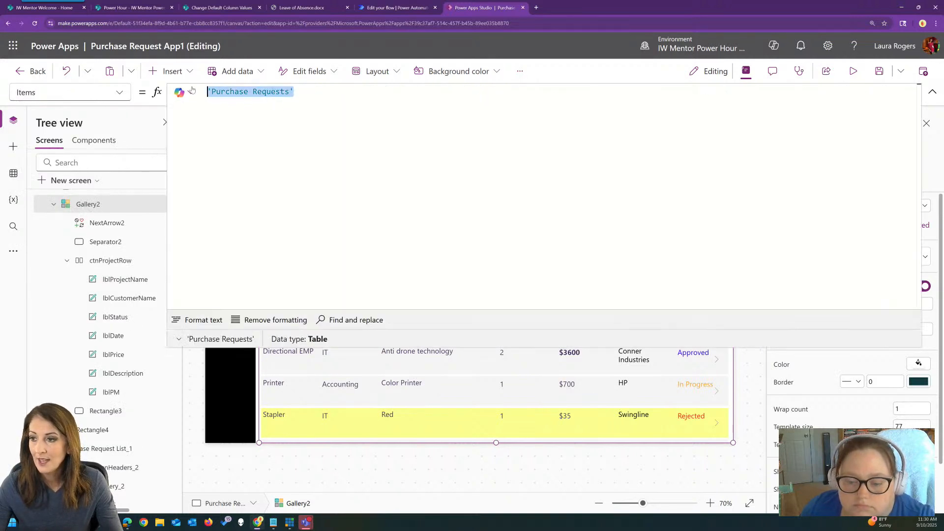
pyautogui.write('// filt')
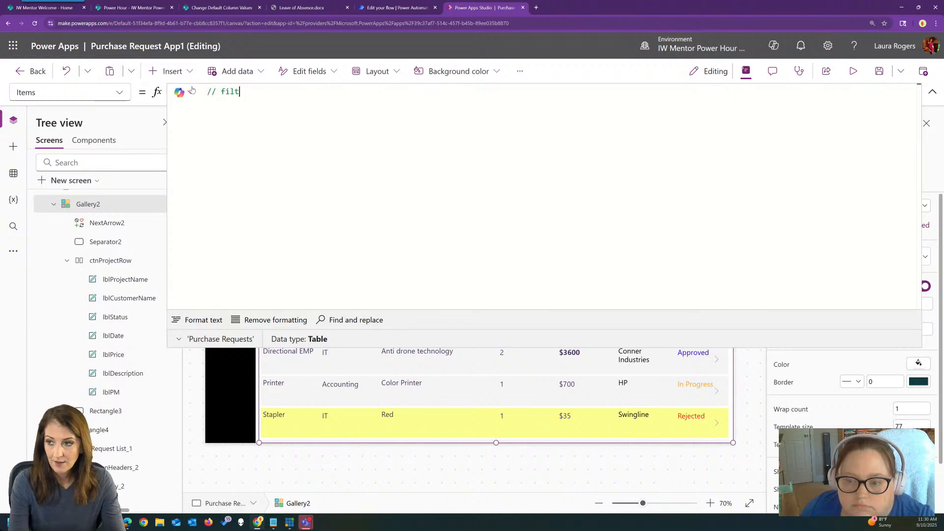
pyautogui.write('er purch')
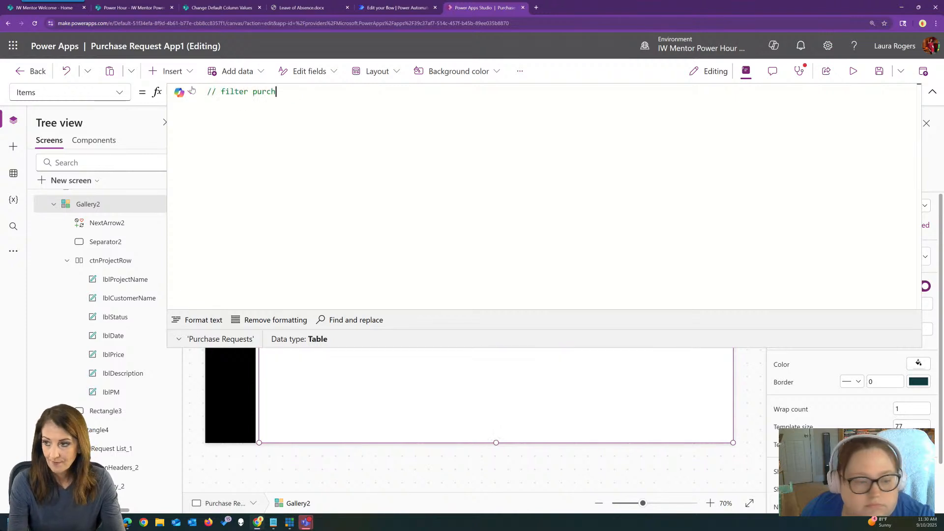
pyautogui.write('ase requests')
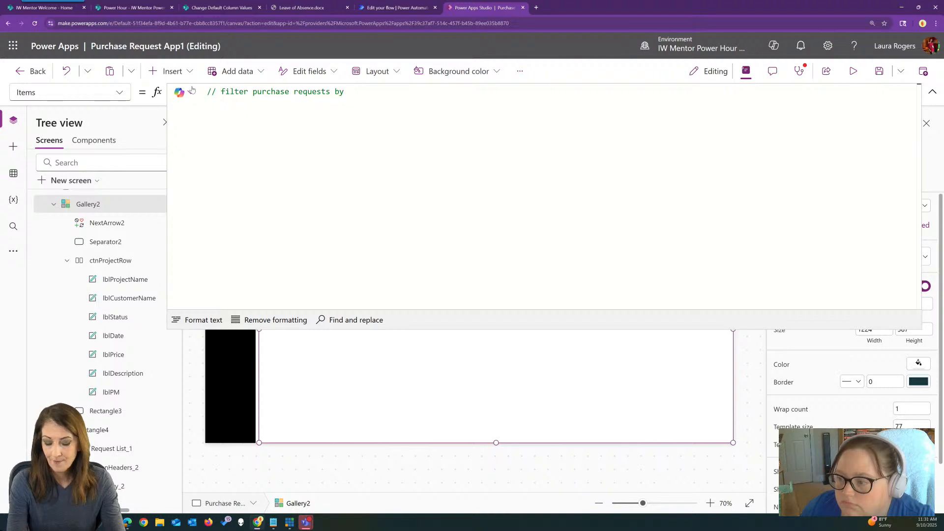
pyautogui.write('by cmbFilterStatus selected stat')
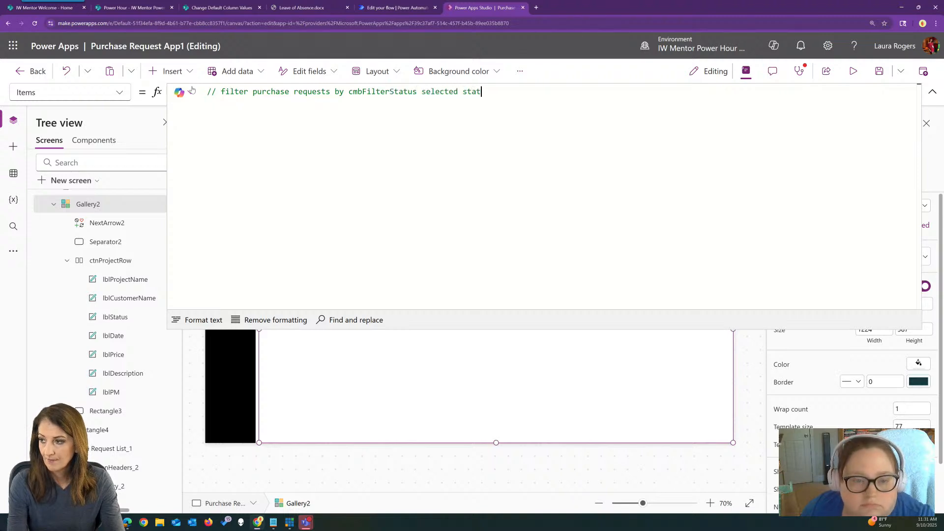
pyautogui.write('us')
pyautogui.press('Return')
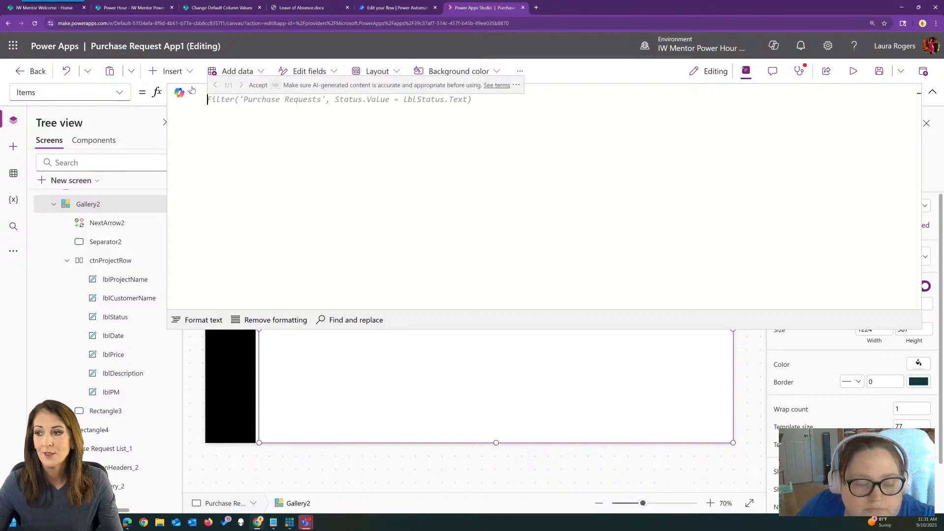
# Accept the suggested formula Filter('Purchase Requests', Status.Value = lblStatus.Text) for the gallery's Items
pyautogui.press('Tab')
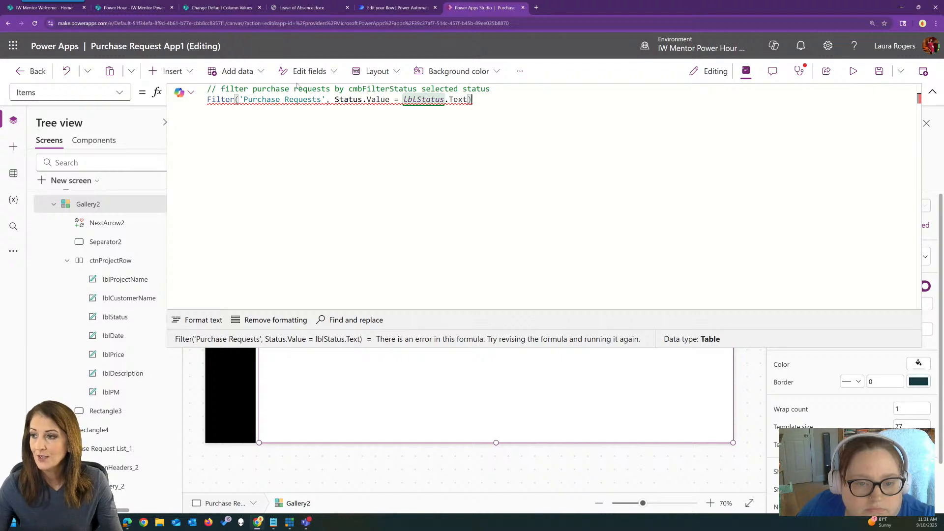
pyautogui.moveTo(424, 100)
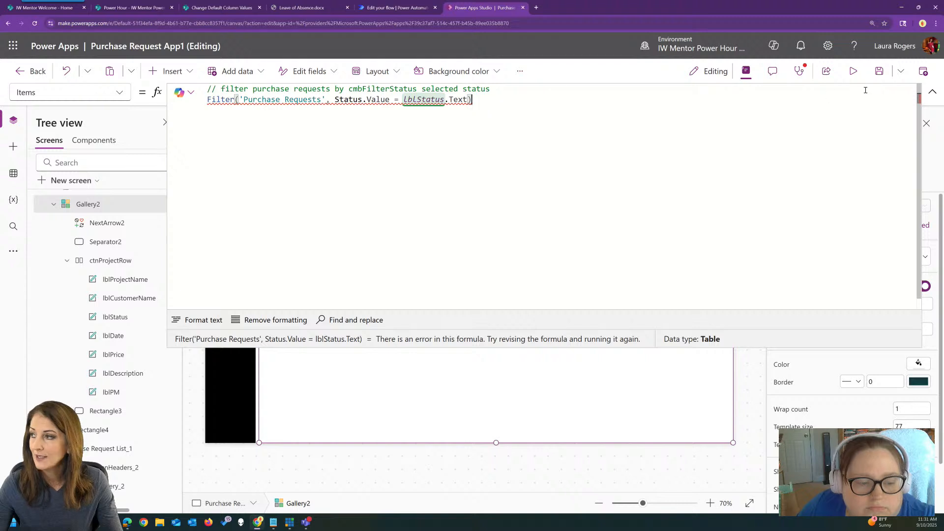
pyautogui.click(931, 90)
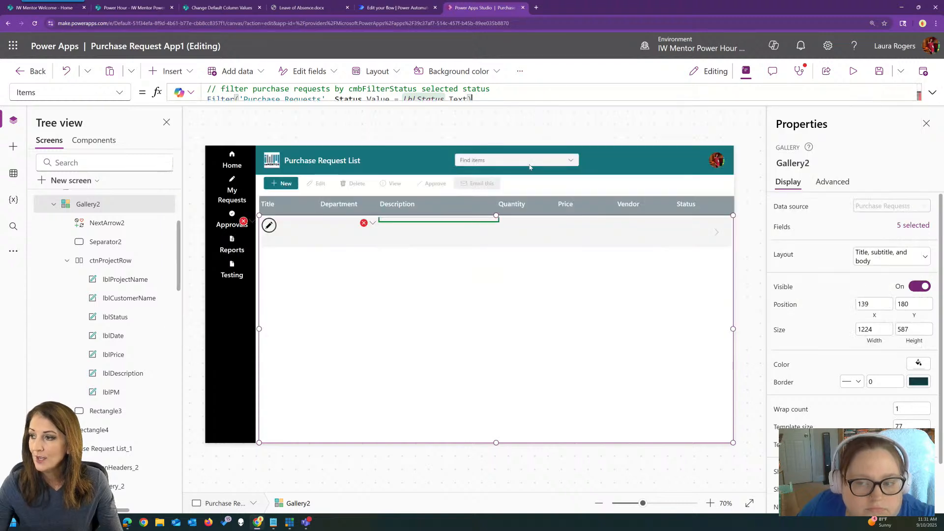
# Rename the header combo box to cmbFilterStatus
pyautogui.click(523, 162)
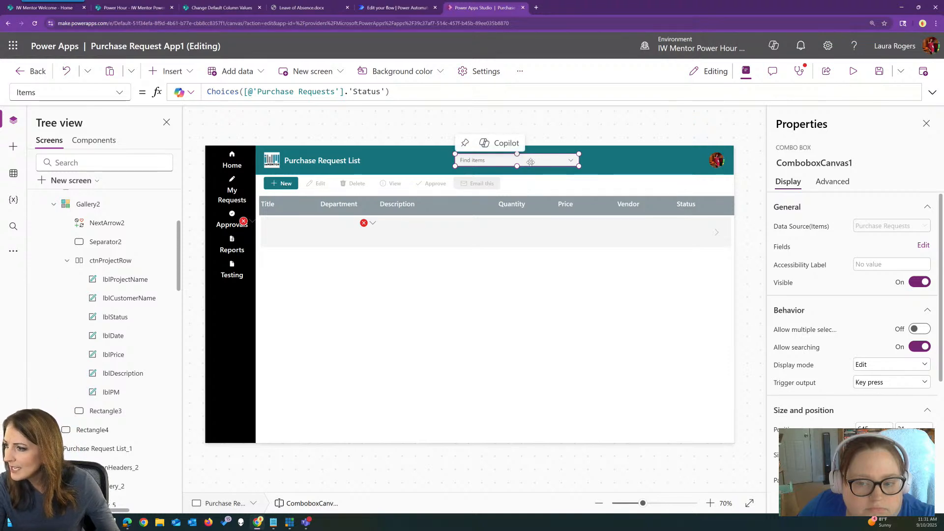
pyautogui.click(808, 163)
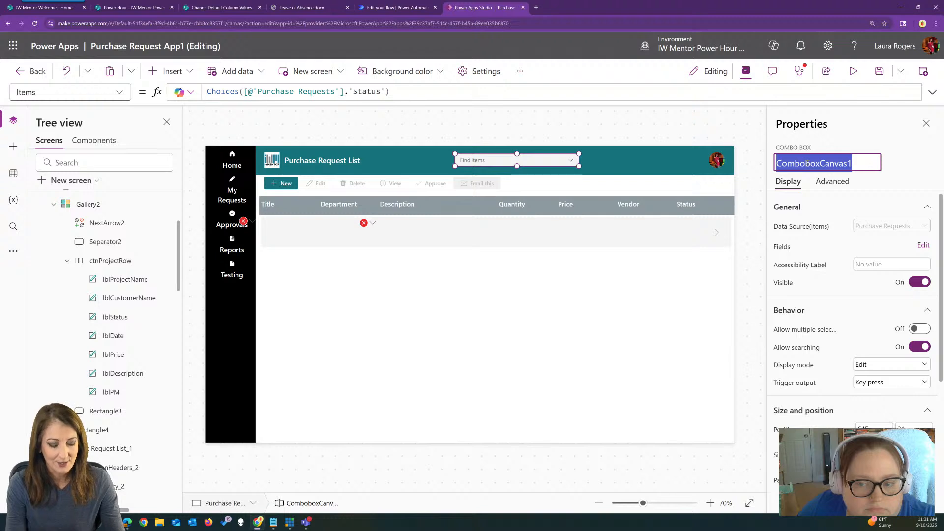
pyautogui.write('cmb')
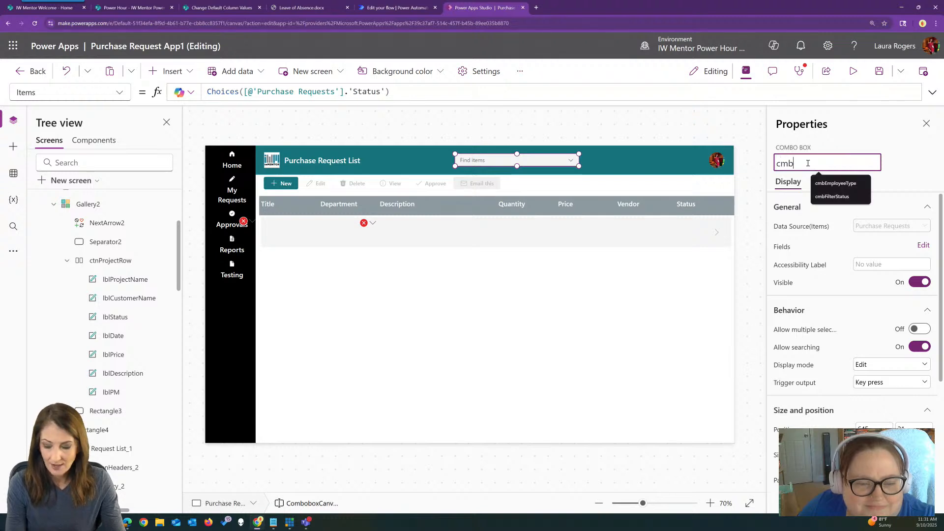
pyautogui.write('FilterStatus')
pyautogui.press('Return')
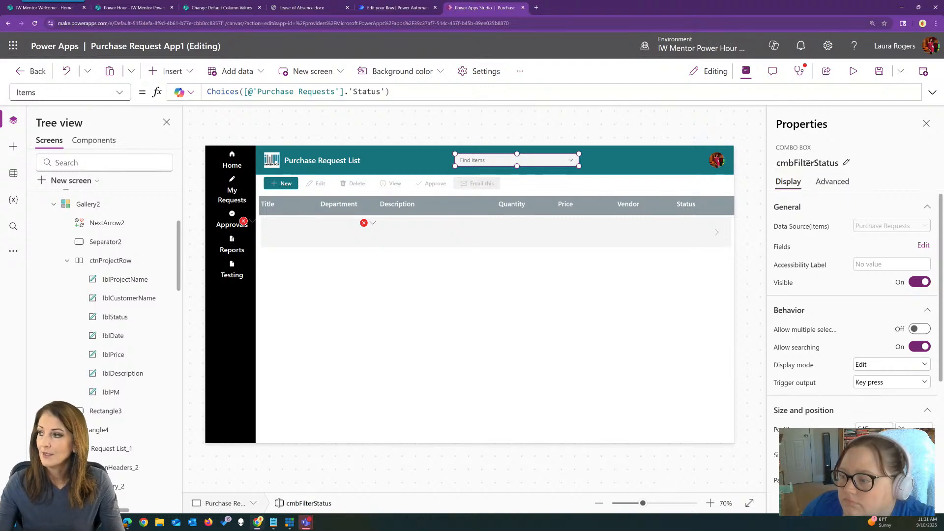
# Delete the Filter line below the comment in the gallery's Items formula and request a new Copilot suggestion
pyautogui.click(498, 295)
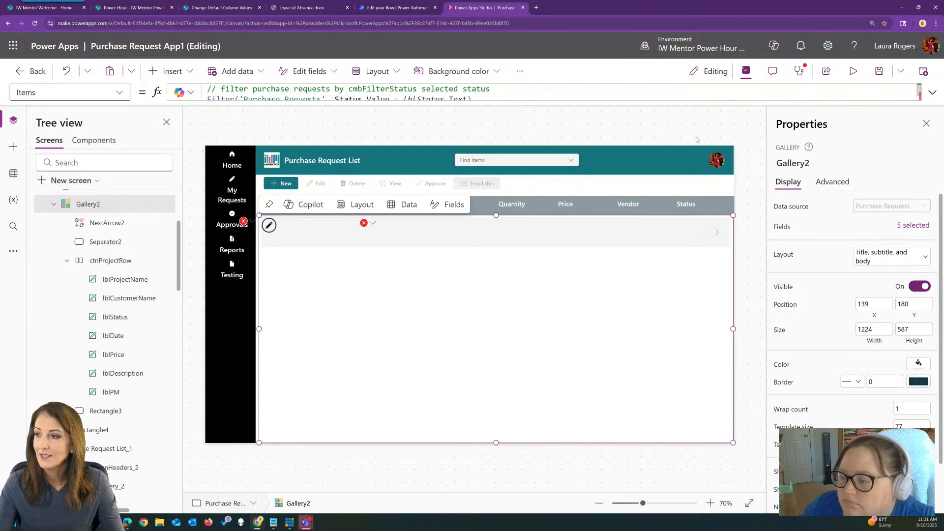
pyautogui.click(927, 97)
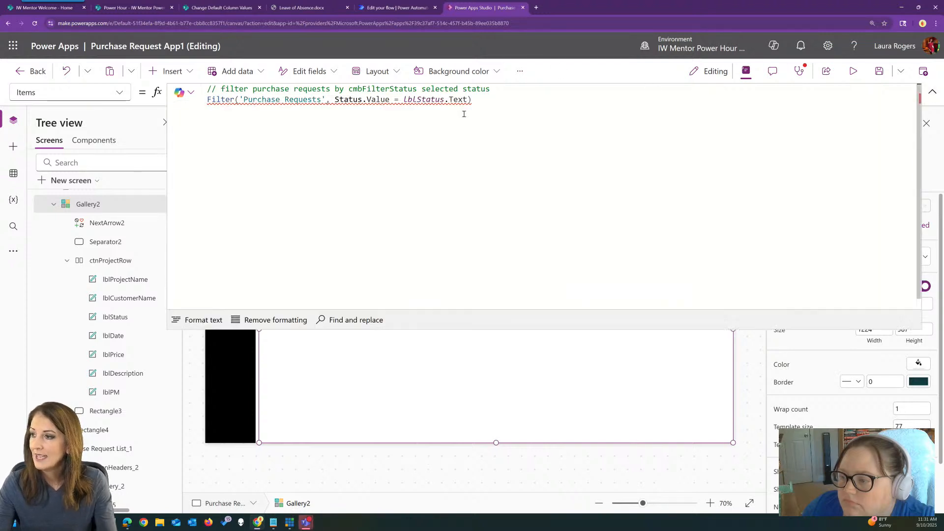
pyautogui.moveTo(498, 99); pyautogui.dragTo(206, 99)
pyautogui.press('BackSpace')
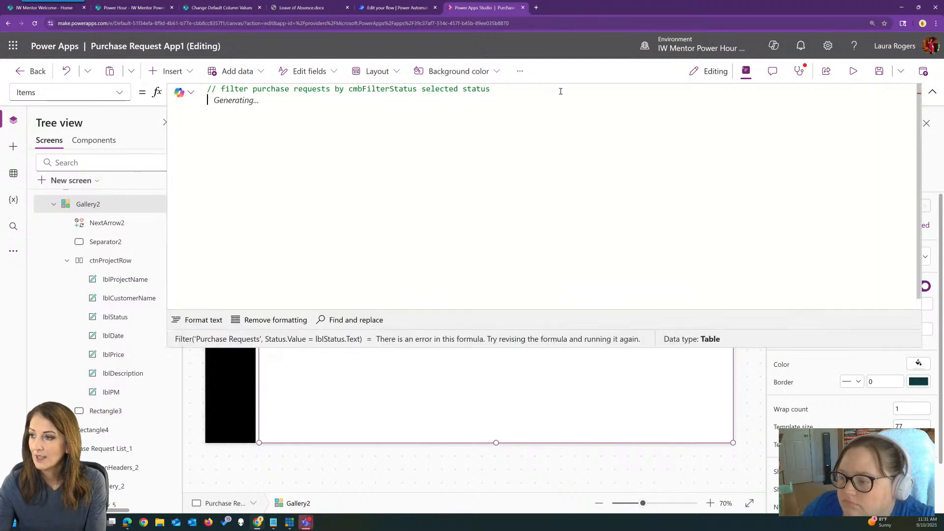
pyautogui.press('BackSpace')
pyautogui.press('Return')
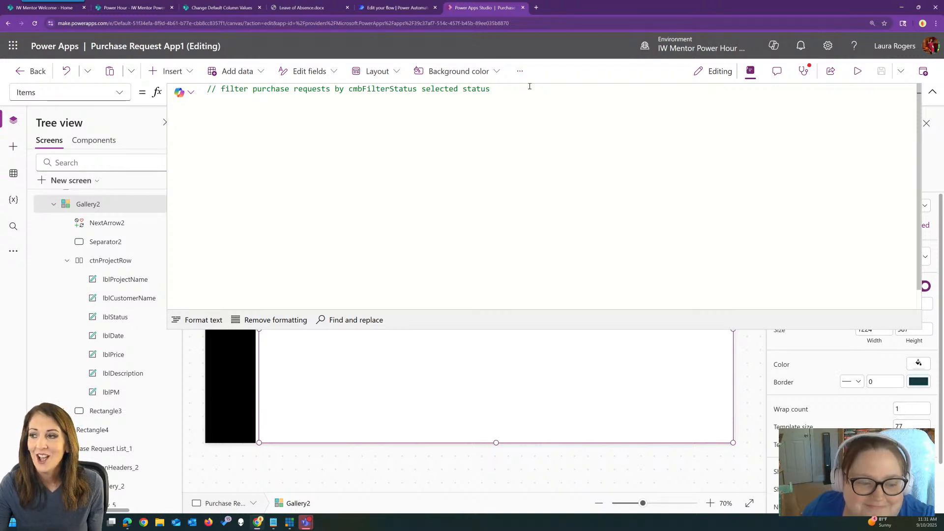
pyautogui.click(526, 89)
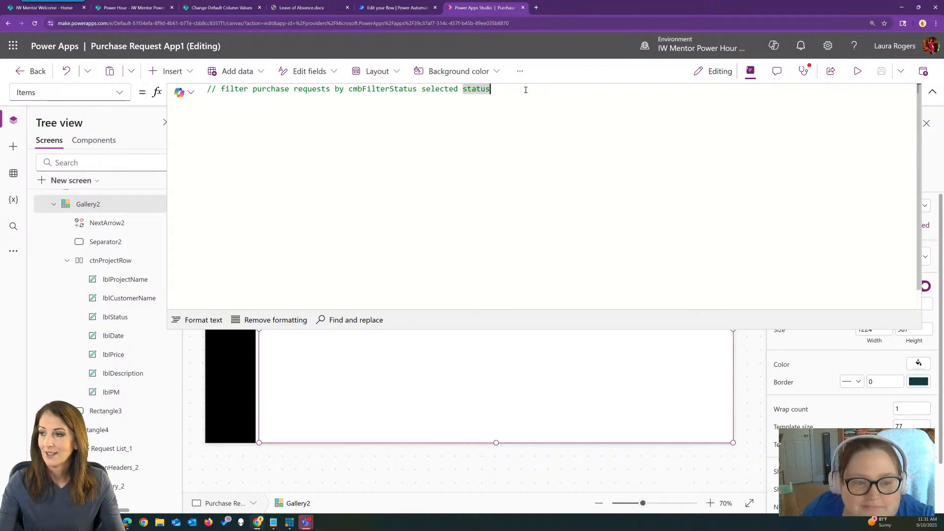
pyautogui.press('Return')
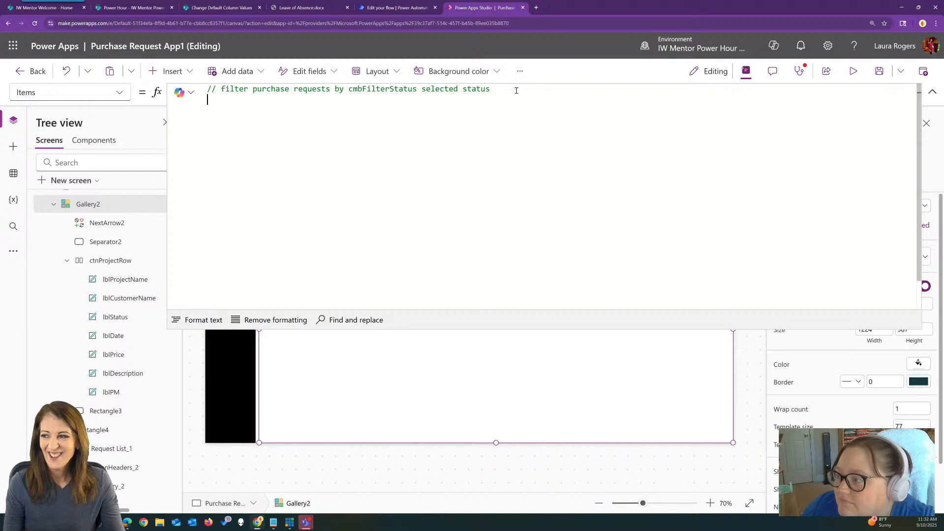
# End the Items comment with "selected status value" and accept Filter('Purchase Requests', Status.Value = cmbFilterStatus.Selected.Value)
pyautogui.click(509, 90)
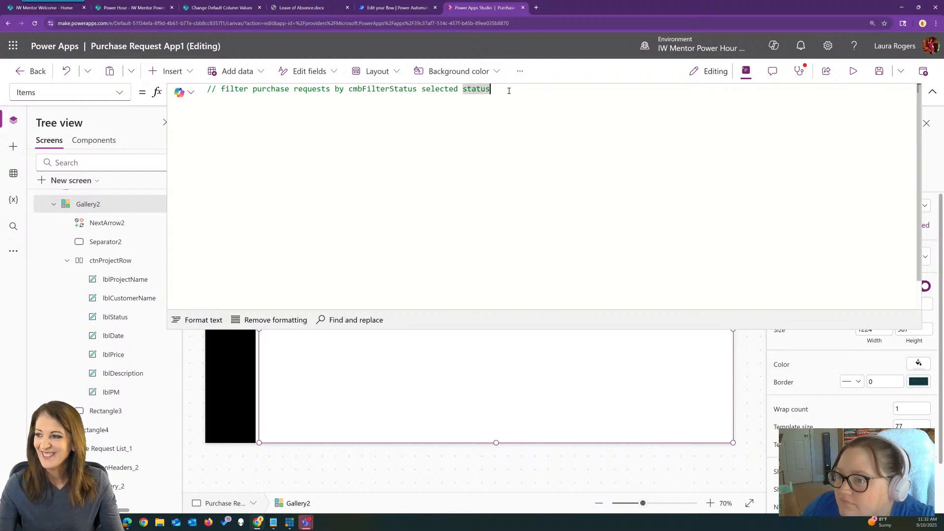
pyautogui.doubleClick(476, 89)
pyautogui.click(504, 88)
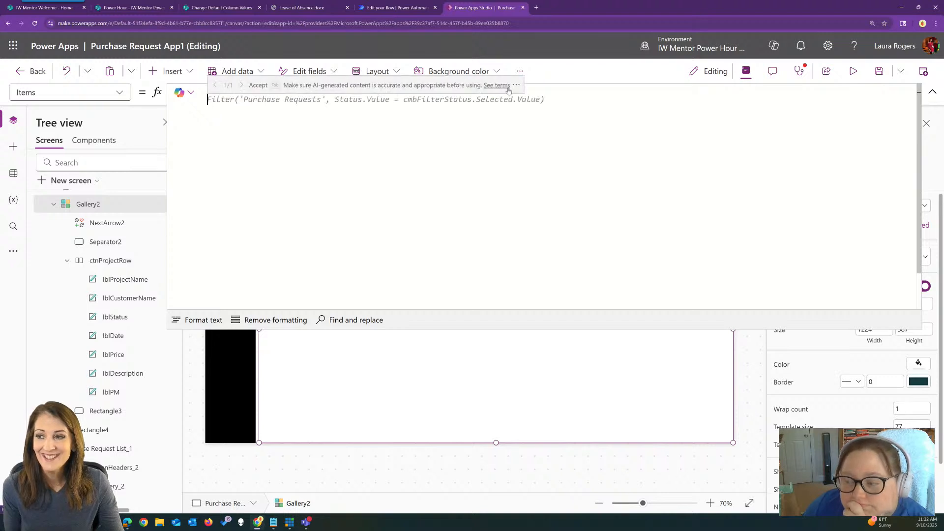
pyautogui.press('Tab')
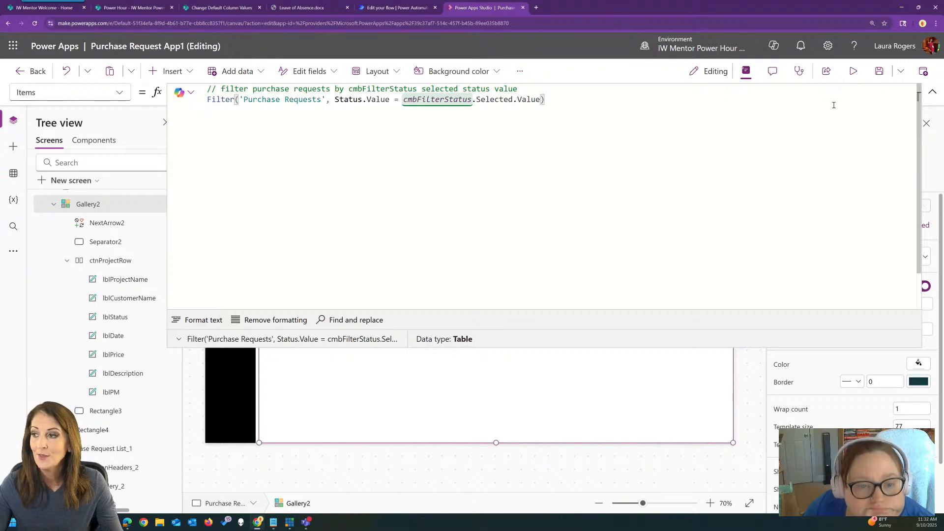
pyautogui.click(933, 92)
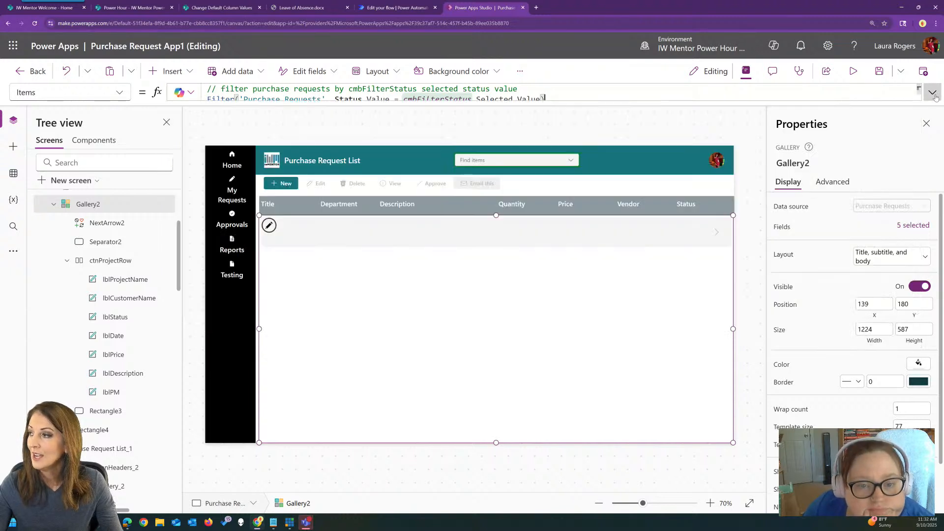
# Preview the app and test the gallery filter with New, In Progress, Approved and Rejected
pyautogui.click(855, 72)
pyautogui.click(557, 112)
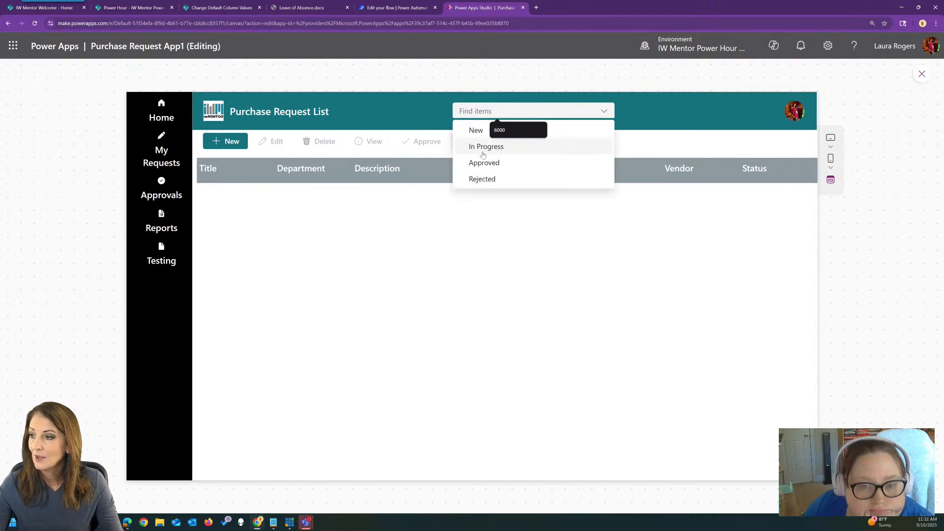
pyautogui.click(475, 131)
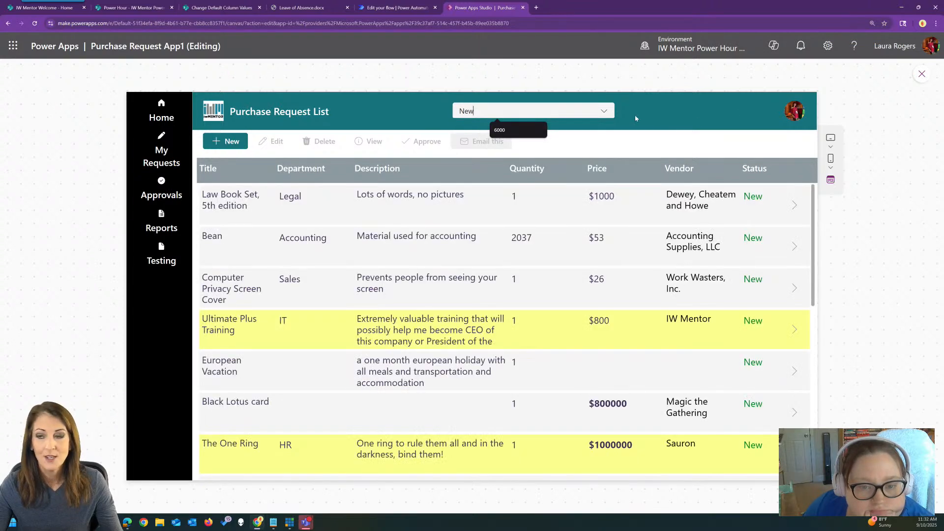
pyautogui.click(608, 113)
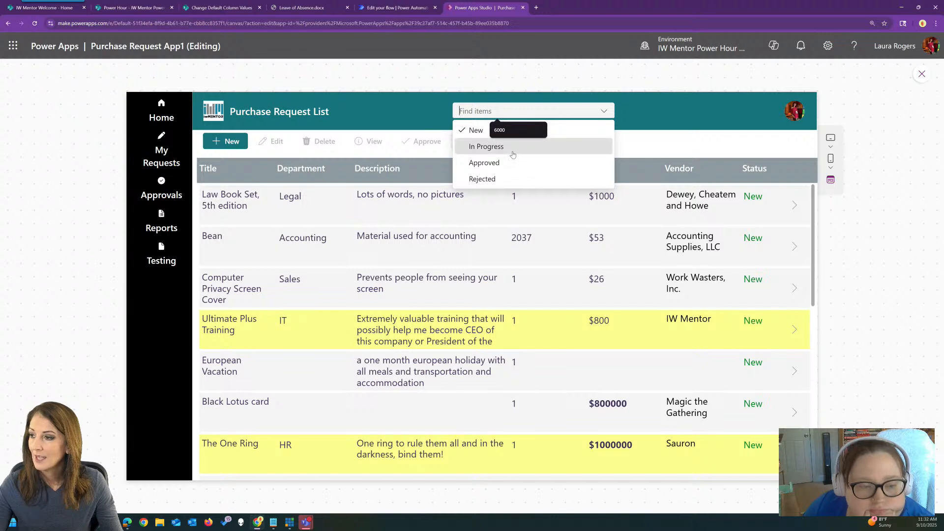
pyautogui.click(512, 146)
pyautogui.click(604, 112)
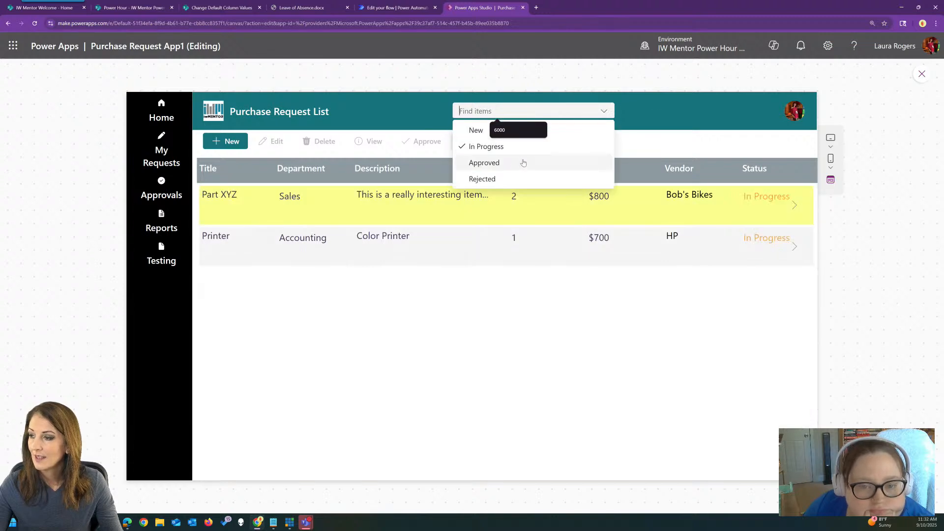
pyautogui.click(549, 162)
pyautogui.click(605, 113)
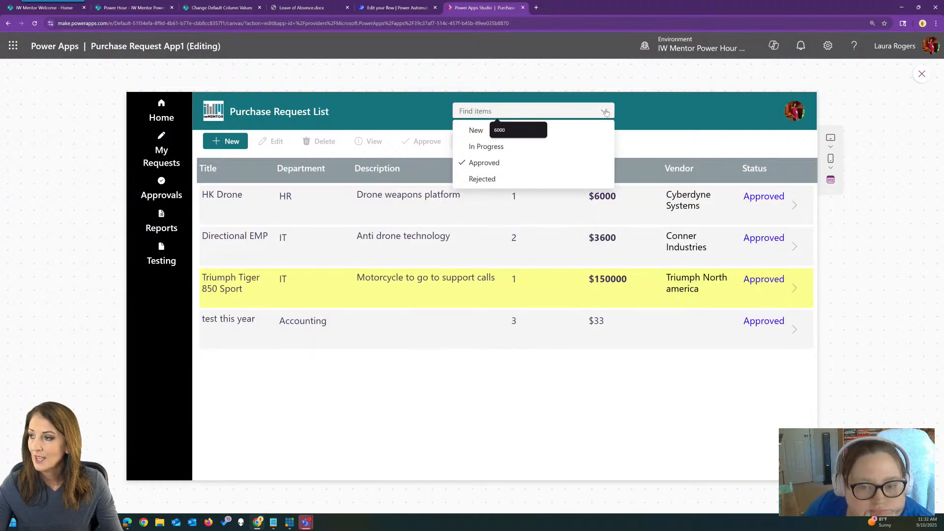
pyautogui.click(553, 179)
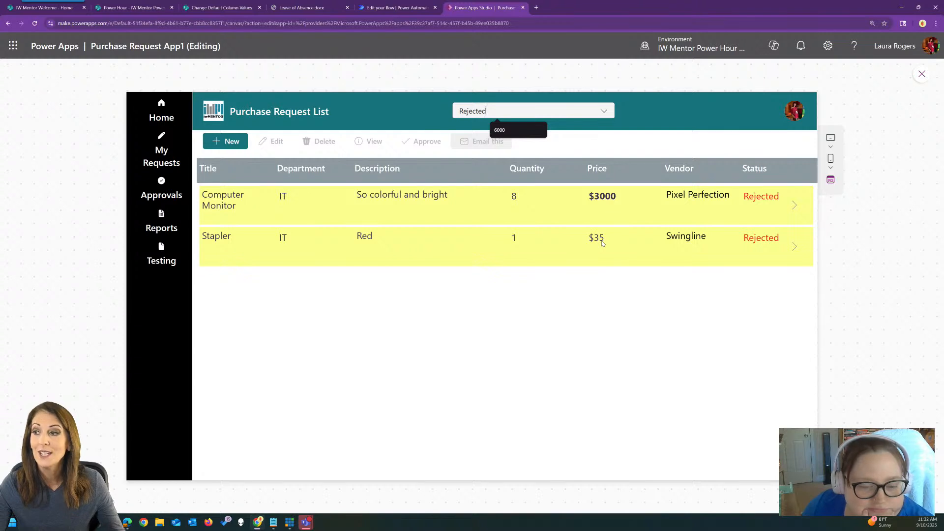
# Filter the previewed gallery by New again, try to clear that selection, and switch the filter to In Progress
pyautogui.click(585, 112)
pyautogui.click(583, 132)
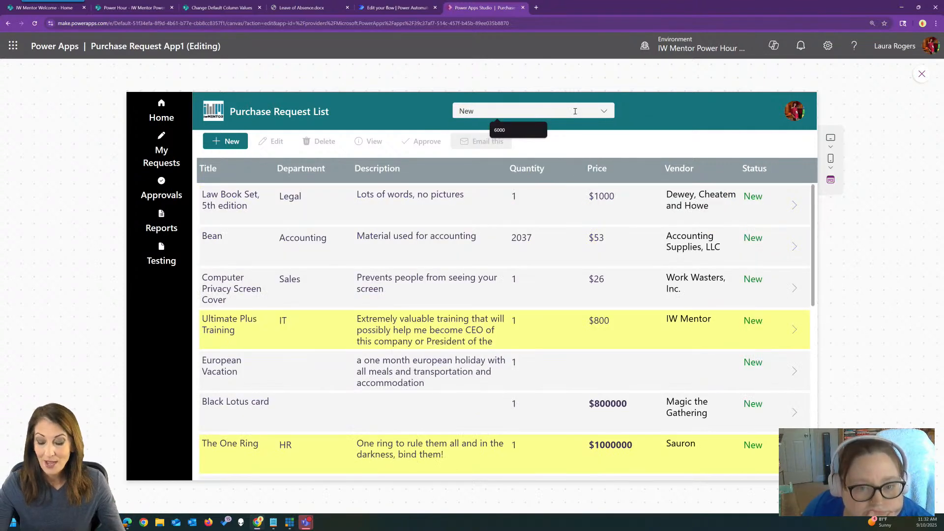
pyautogui.press('BackSpace')
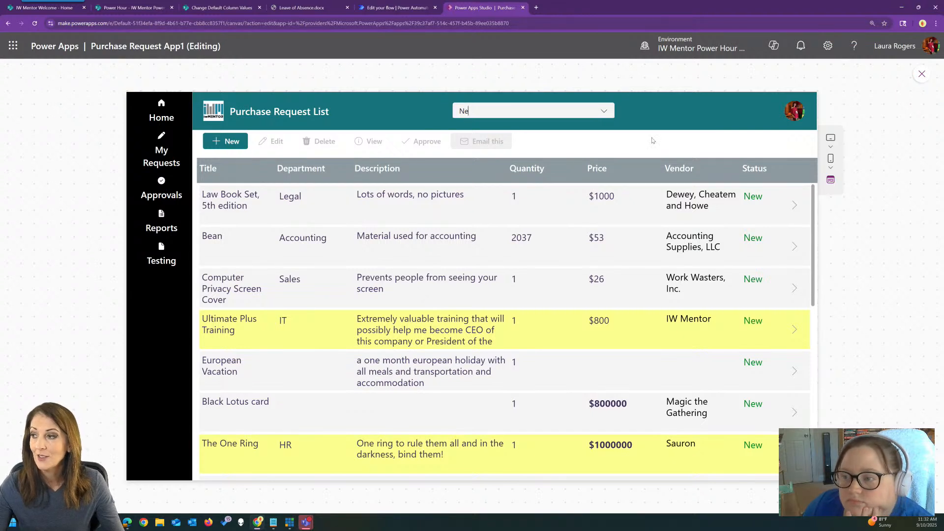
pyautogui.write('w')
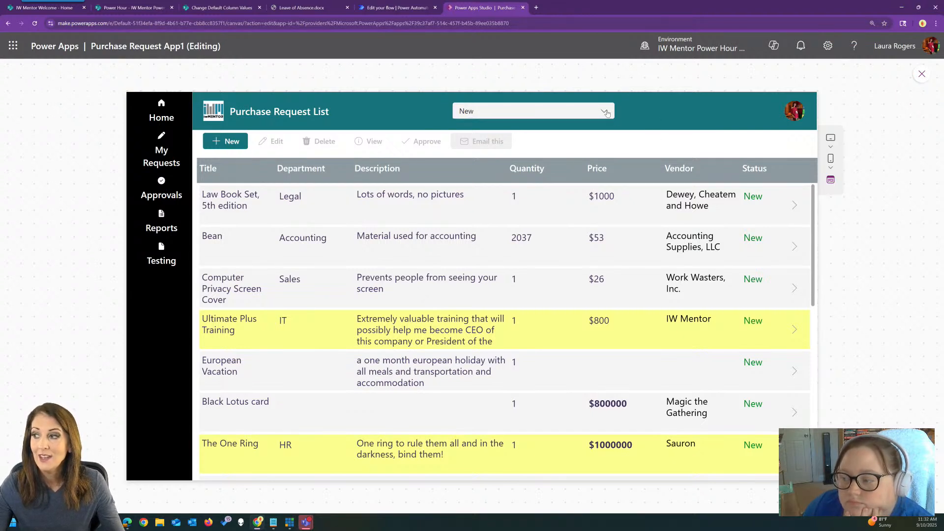
pyautogui.click(607, 113)
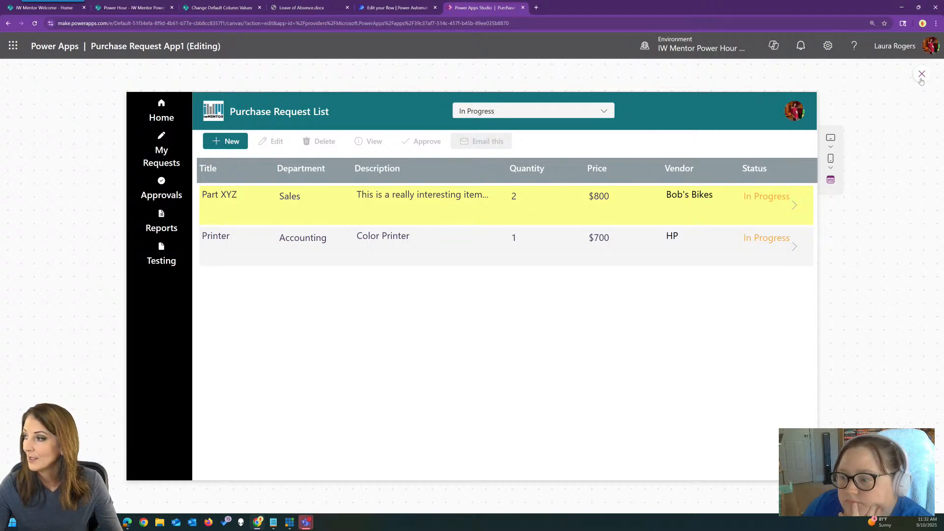
# Close the preview, insert a new button and place it in the Purchase Request List header just after the status combo box
pyautogui.click(922, 75)
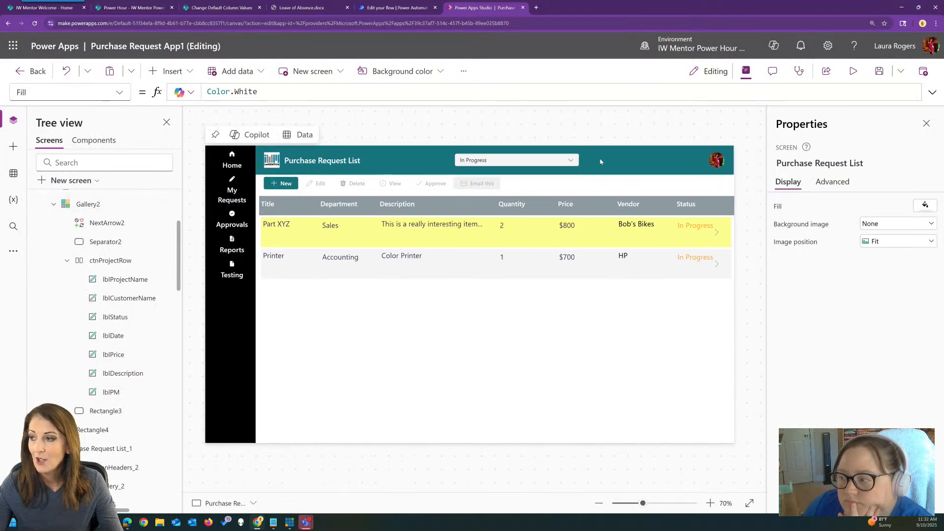
pyautogui.click(598, 160)
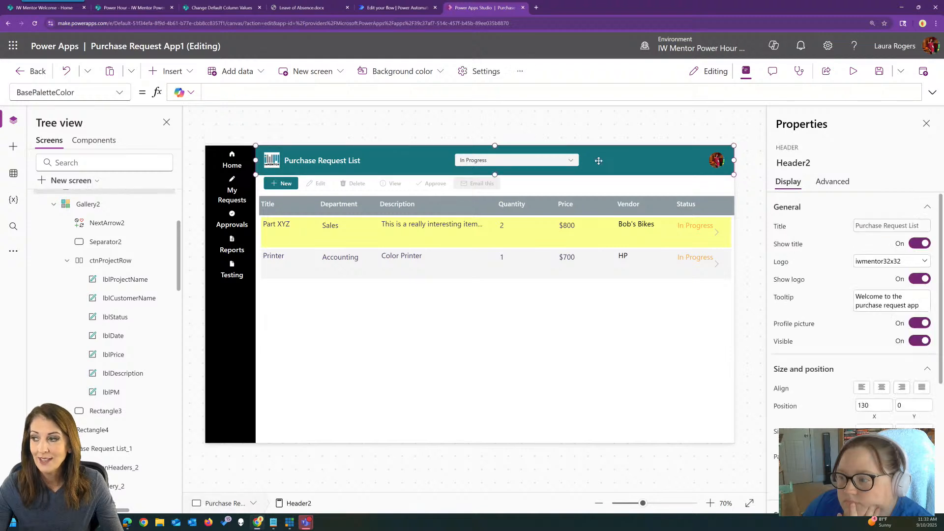
pyautogui.click(168, 70)
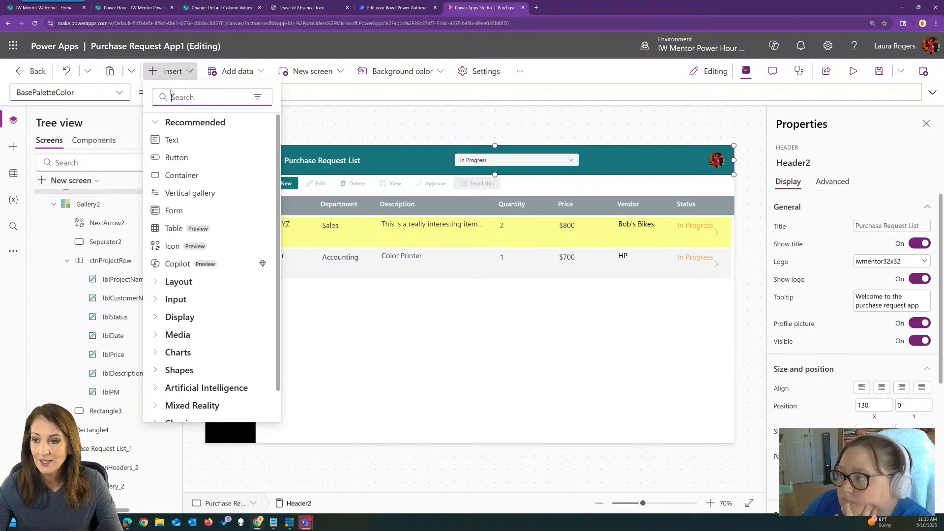
pyautogui.click(190, 160)
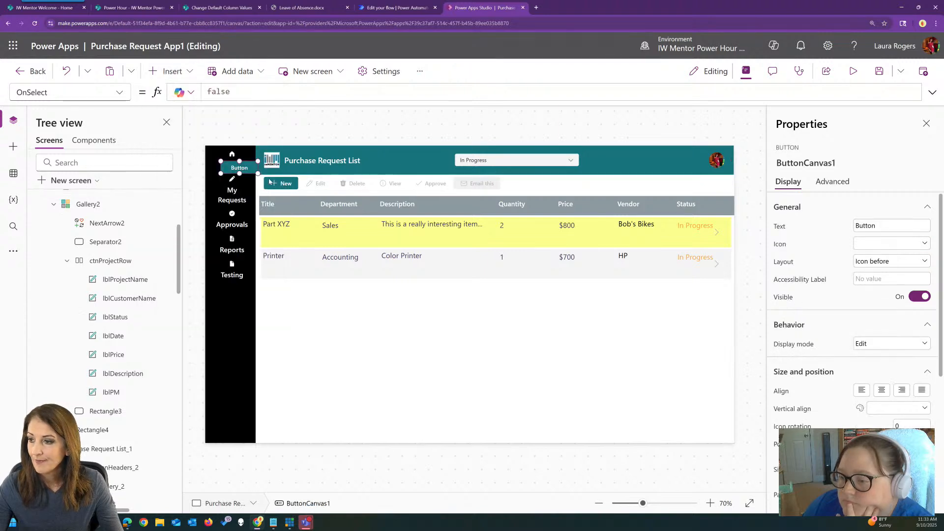
pyautogui.moveTo(248, 156); pyautogui.dragTo(606, 157)
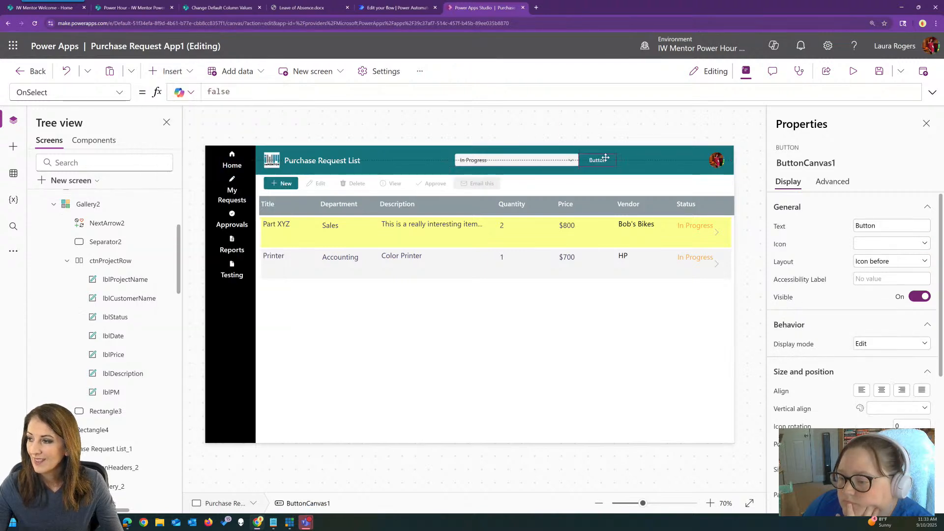
# Give the new header button the Eraser icon and set its layout to Icon only
pyautogui.click(871, 244)
pyautogui.write('era')
pyautogui.click(826, 297)
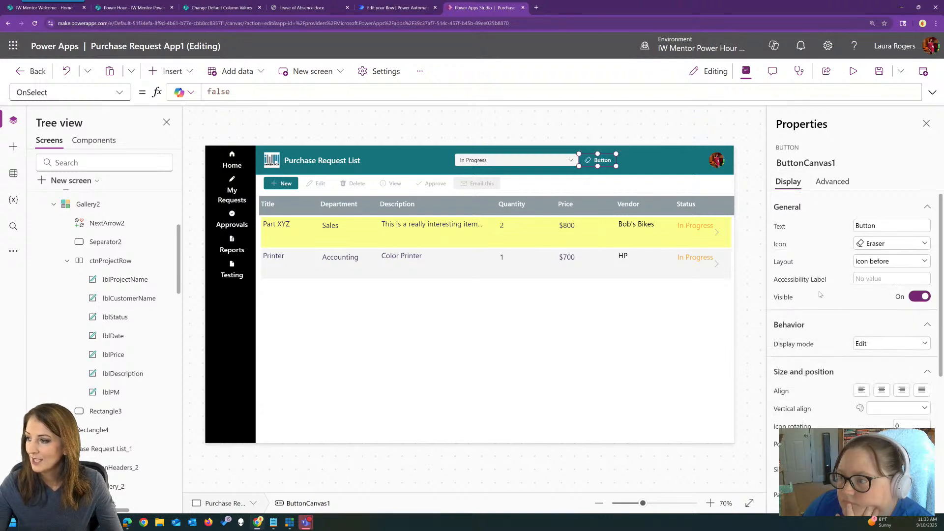
pyautogui.click(882, 265)
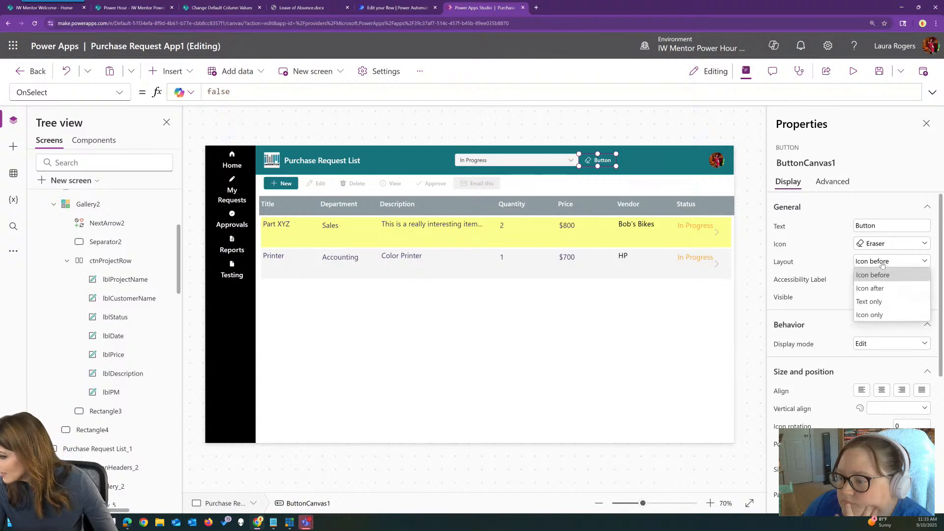
pyautogui.click(880, 315)
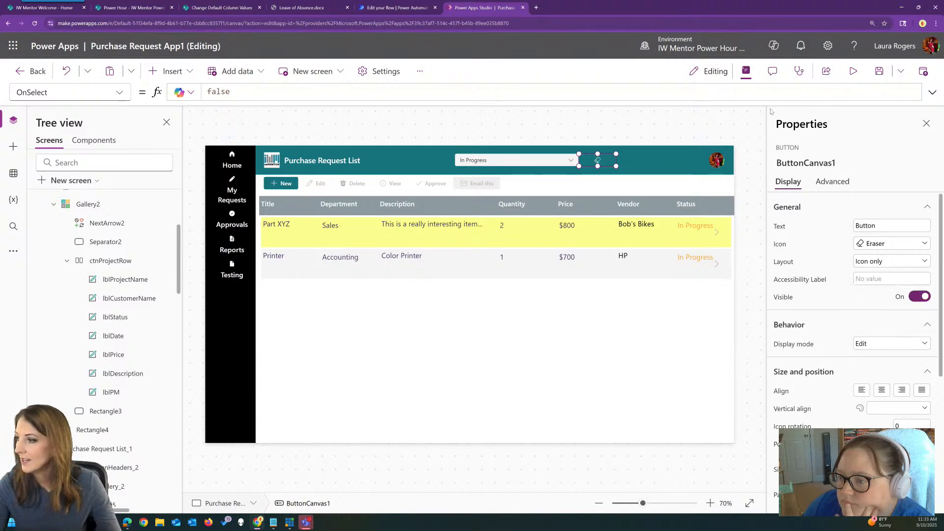
# Replace false in the eraser button's OnSelect formula with a comment beginning "// reset the"
pyautogui.moveTo(247, 91); pyautogui.dragTo(192, 93)
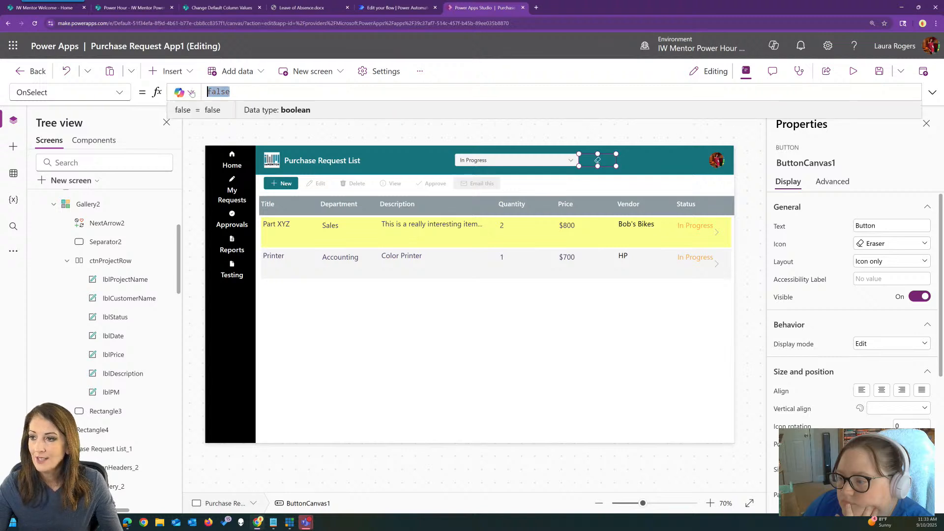
pyautogui.write('rese')
pyautogui.press('BackSpace')
pyautogui.press('BackSpace')
pyautogui.press('BackSpace')
pyautogui.press('BackSpace')
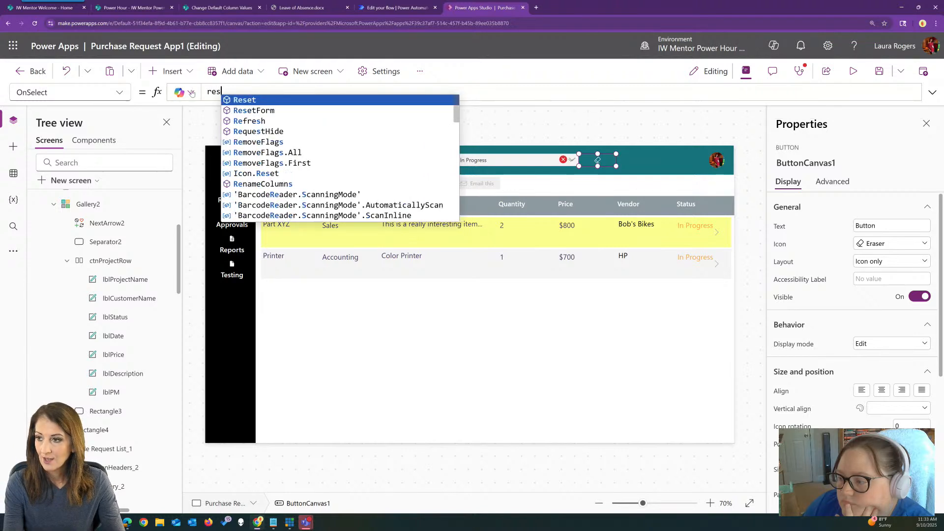
pyautogui.write('// r')
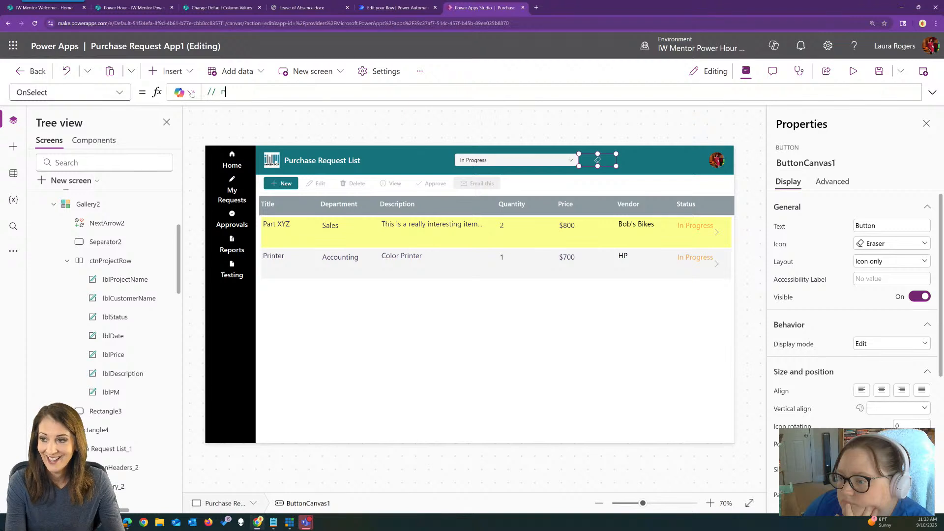
pyautogui.write('eset the')
pyautogui.write("Choices([@'Purchase Requests'].'Status')")
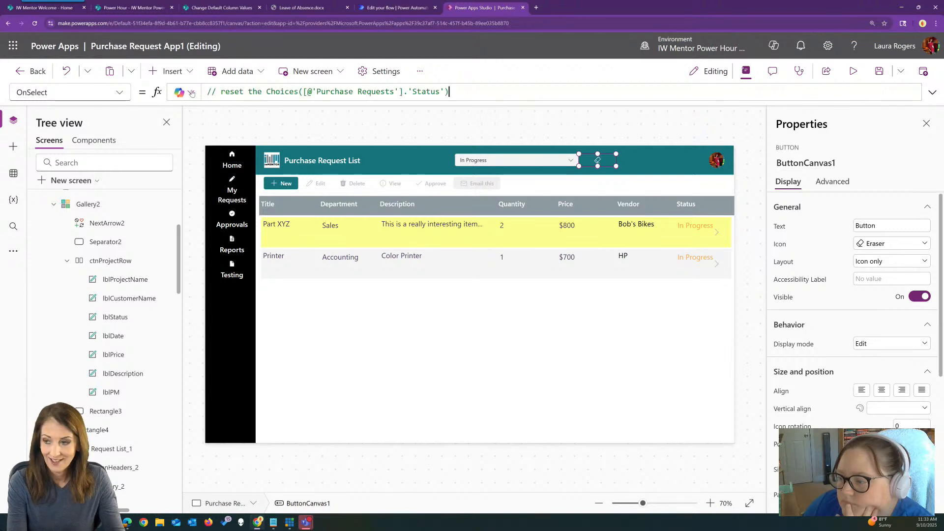
pyautogui.press('BackSpace')
pyautogui.press('BackSpace')
pyautogui.press('BackSpace')
pyautogui.press('BackSpace')
pyautogui.press('BackSpace')
pyautogui.press('BackSpace')
pyautogui.press('BackSpace')
pyautogui.press('BackSpace')
pyautogui.press('BackSpace')
pyautogui.press('BackSpace')
pyautogui.press('BackSpace')
pyautogui.press('BackSpace')
pyautogui.press('BackSpace')
pyautogui.press('BackSpace')
pyautogui.press('BackSpace')
pyautogui.press('BackSpace')
pyautogui.press('BackSpace')
pyautogui.press('BackSpace')
pyautogui.press('BackSpace')
pyautogui.press('BackSpace')
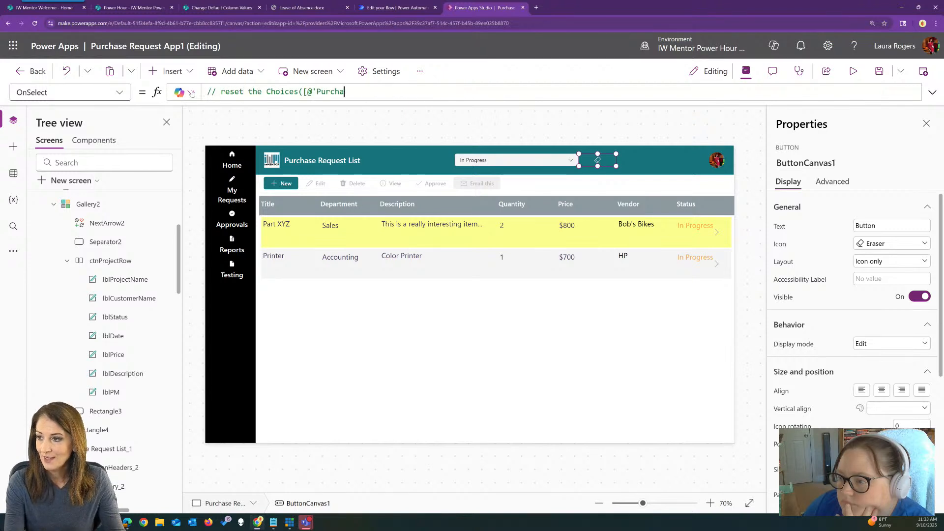
pyautogui.write('he ')
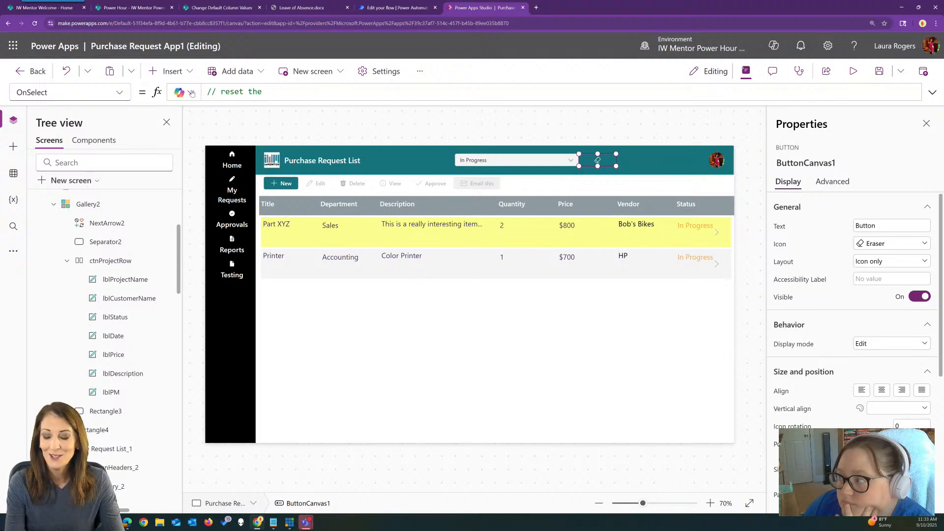
pyautogui.write('c')
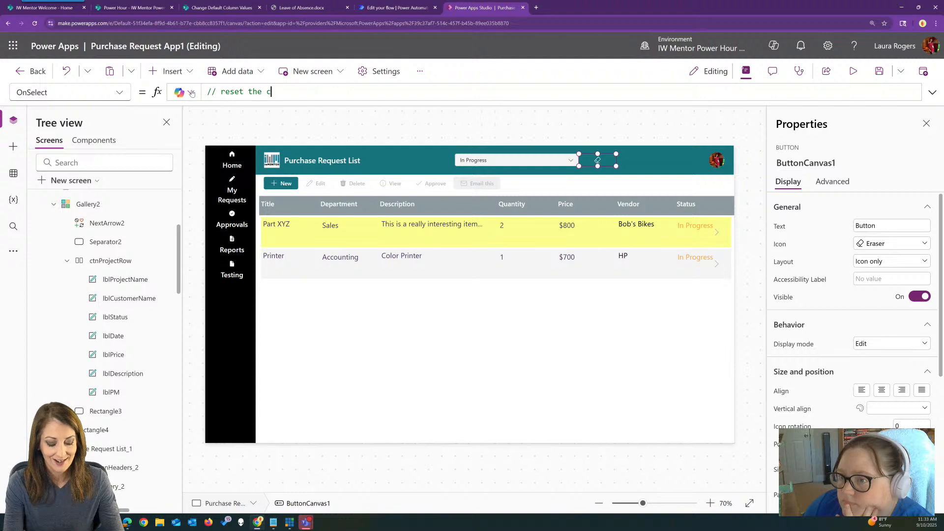
pyautogui.write('mbFilterStatus')
# Complete the OnSelect comment with "cmbFilterStatus" and accept Copilot's suggested line Reset(cmbFilterStatus.Selected)
pyautogui.press('Return')
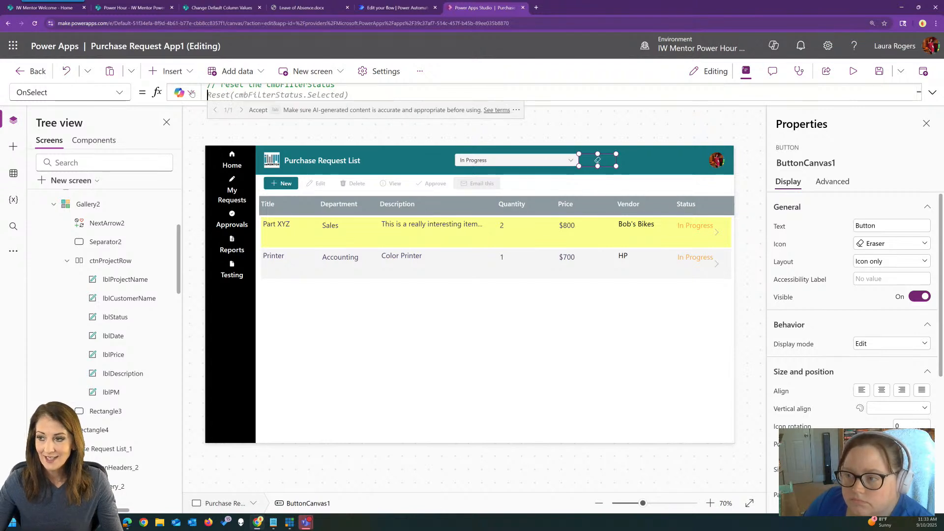
pyautogui.press('Tab')
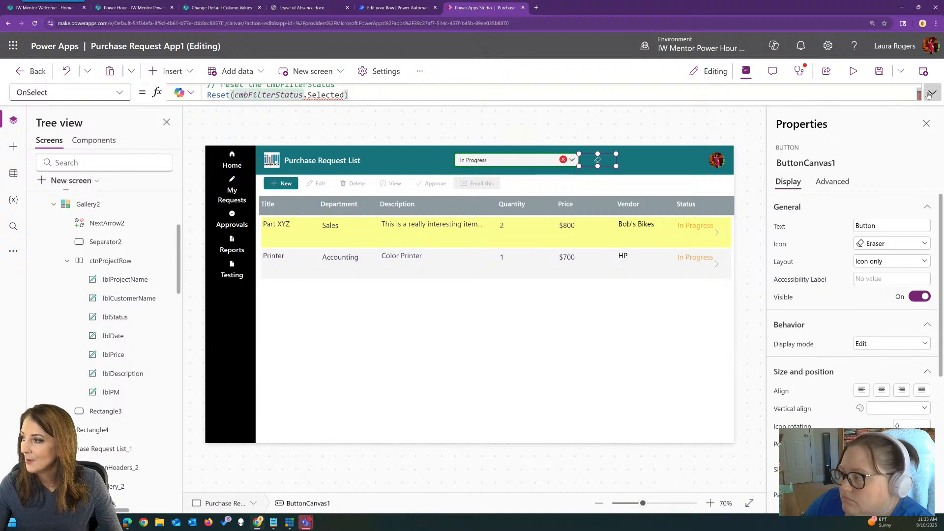
# Remove .Selected from the eraser button's formula so it reads Reset(cmbFilterStatus)
pyautogui.click(933, 92)
pyautogui.moveTo(348, 95); pyautogui.dragTo(302, 95)
pyautogui.press('BackSpace')
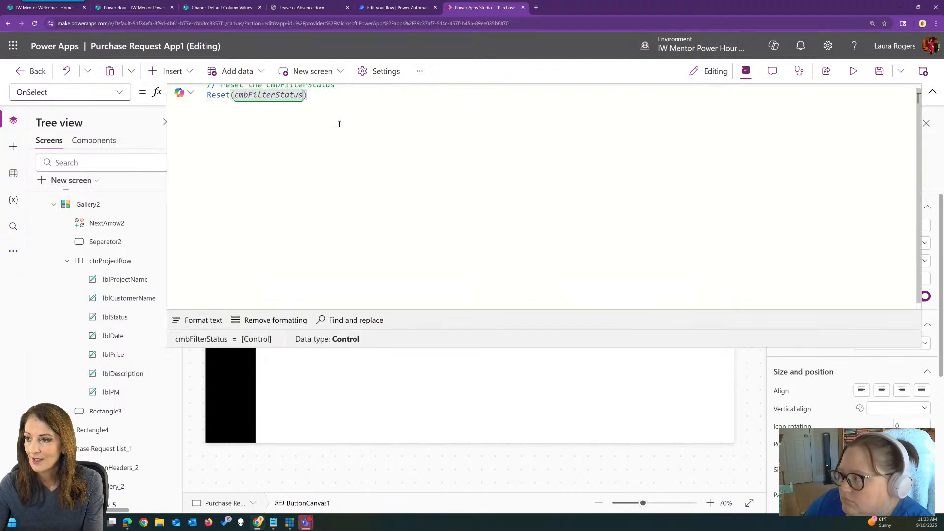
# Preview the app, test the eraser button on the status filter, and close the preview
pyautogui.click(855, 71)
pyautogui.click(638, 112)
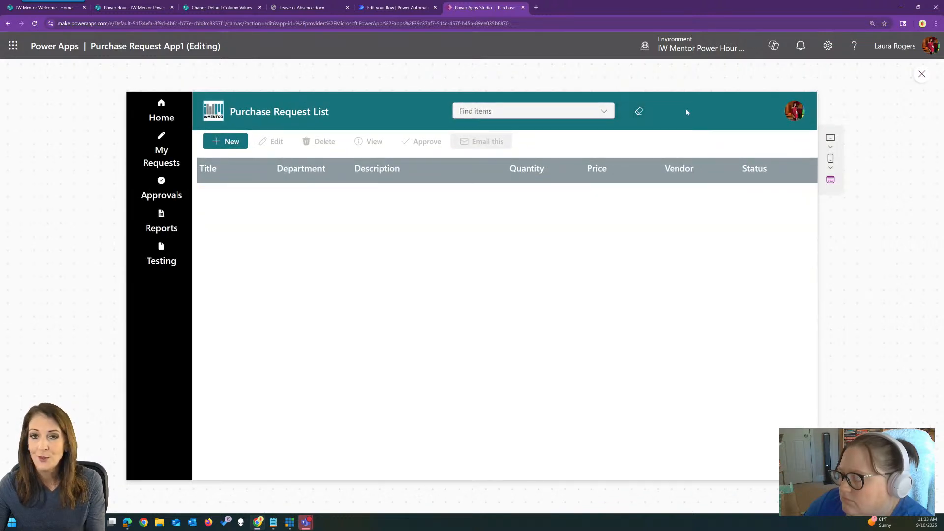
pyautogui.click(922, 74)
# Extend the comment in the gallery's Items formula with ", otherwise if nothing is selected, no filter"
pyautogui.click(932, 91)
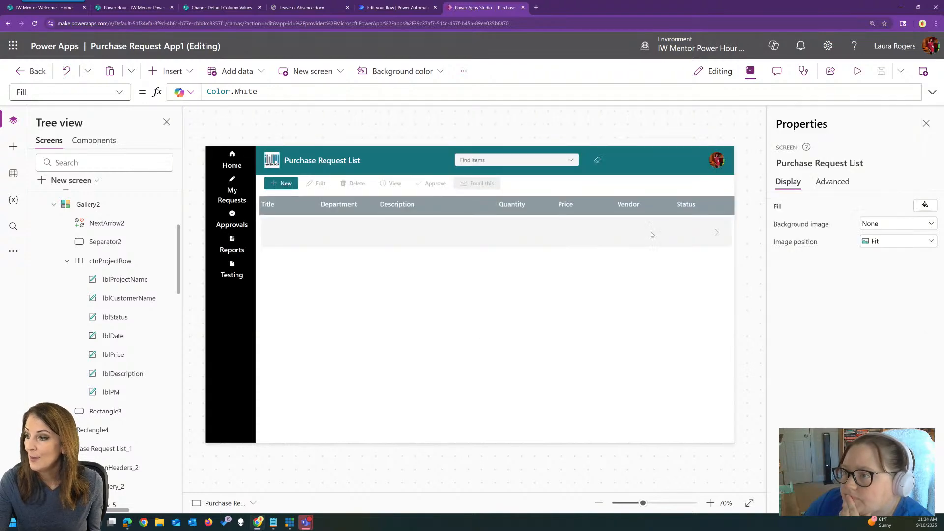
pyautogui.click(932, 92)
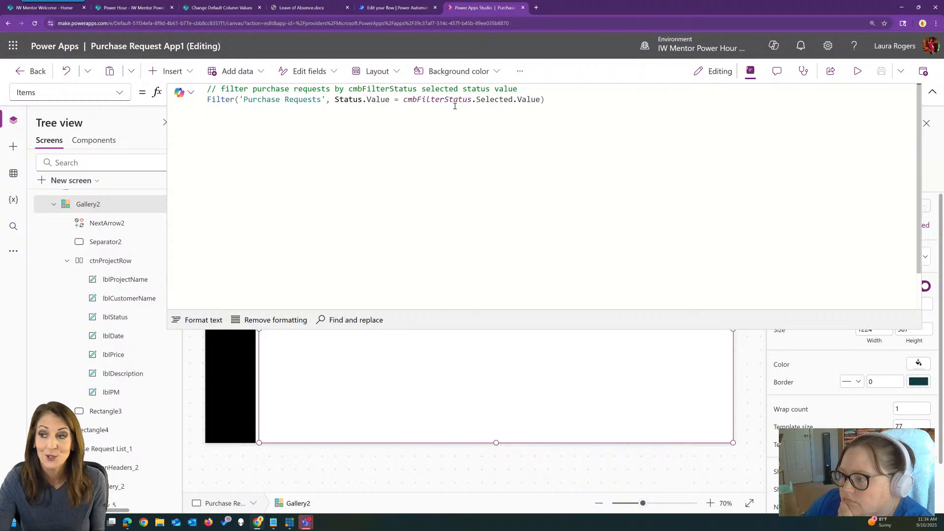
pyautogui.click(524, 89)
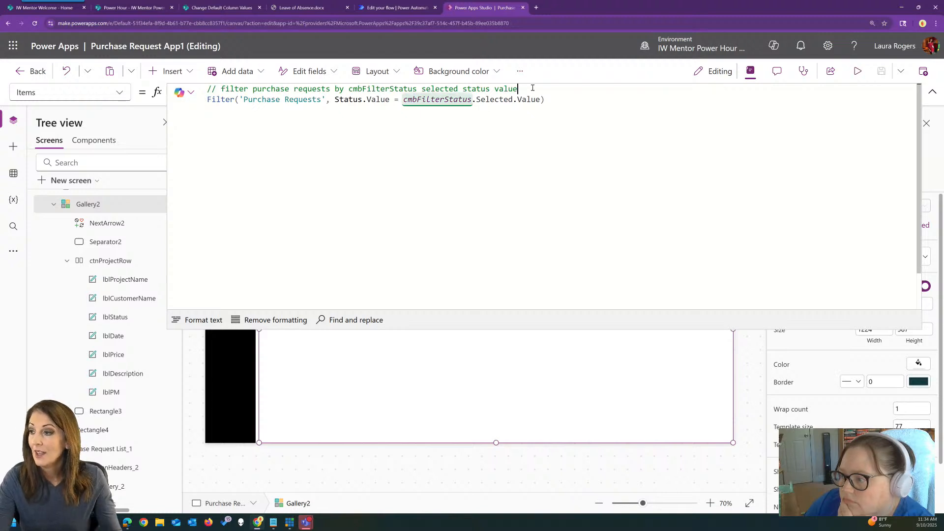
pyautogui.write(', other')
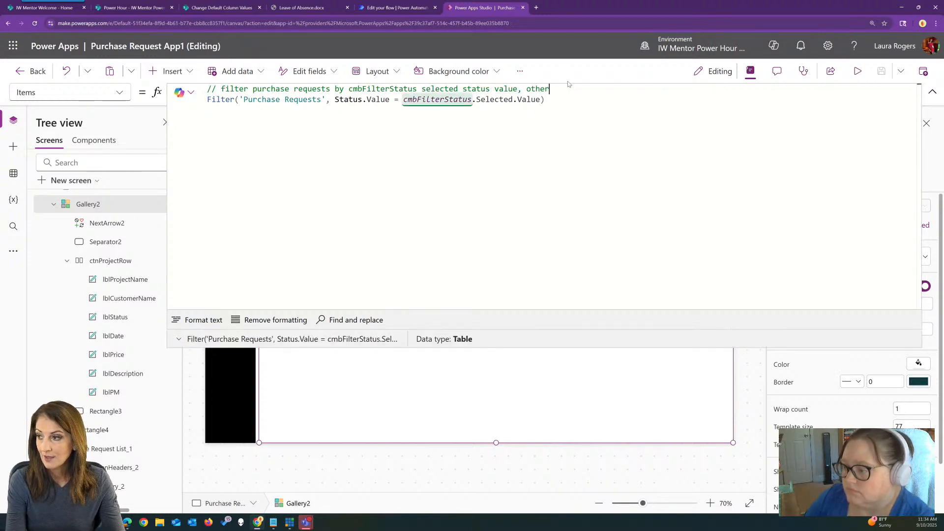
pyautogui.write('wise')
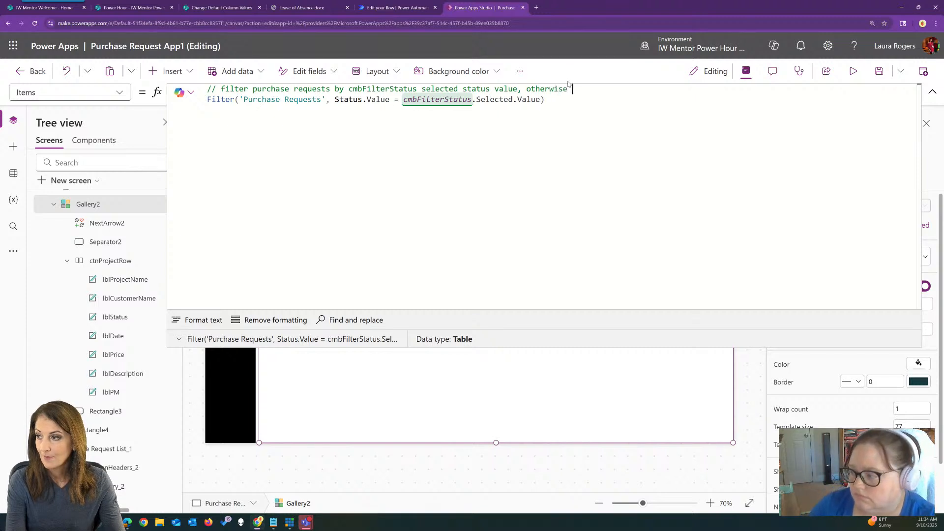
pyautogui.write(' if nothin')
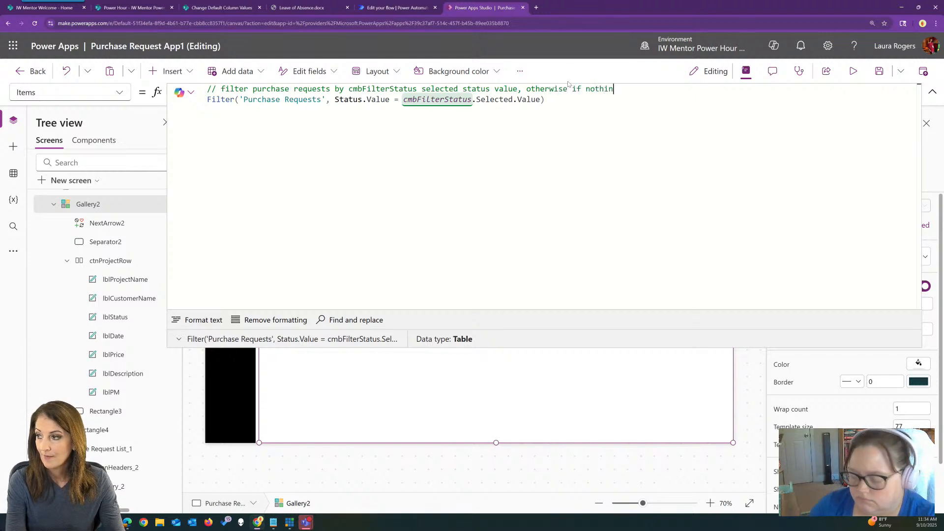
pyautogui.write('g is select')
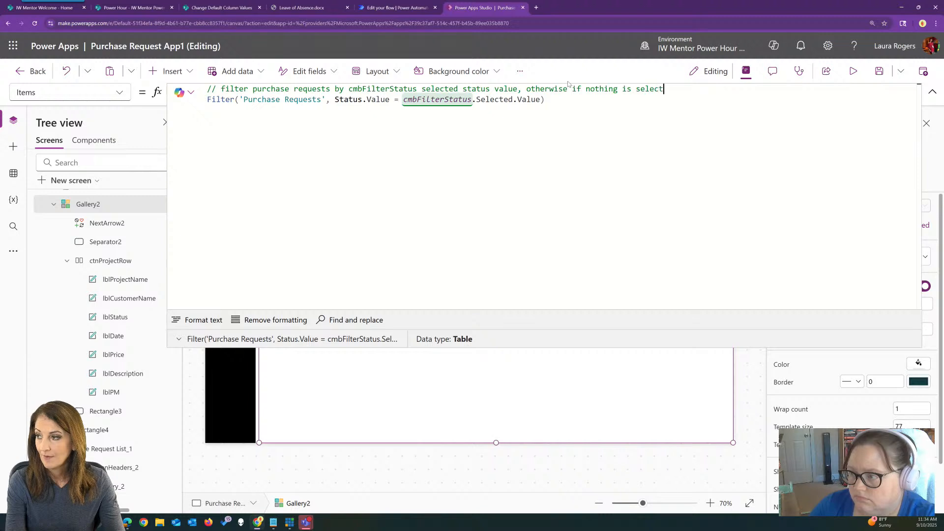
pyautogui.write('ed, no filter')
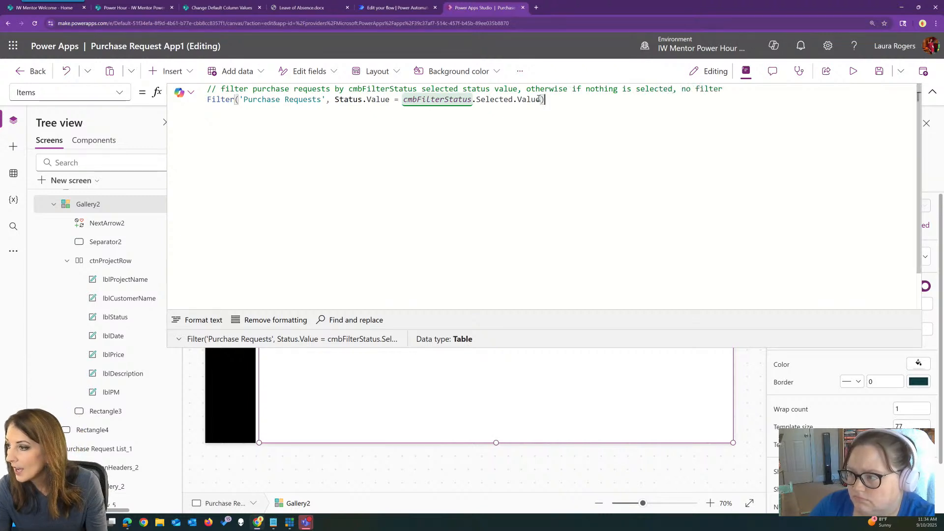
# Delete the Filter('Purchase Requests', ...) line below the comment in the gallery's Items formula
pyautogui.moveTo(544, 99); pyautogui.dragTo(194, 101)
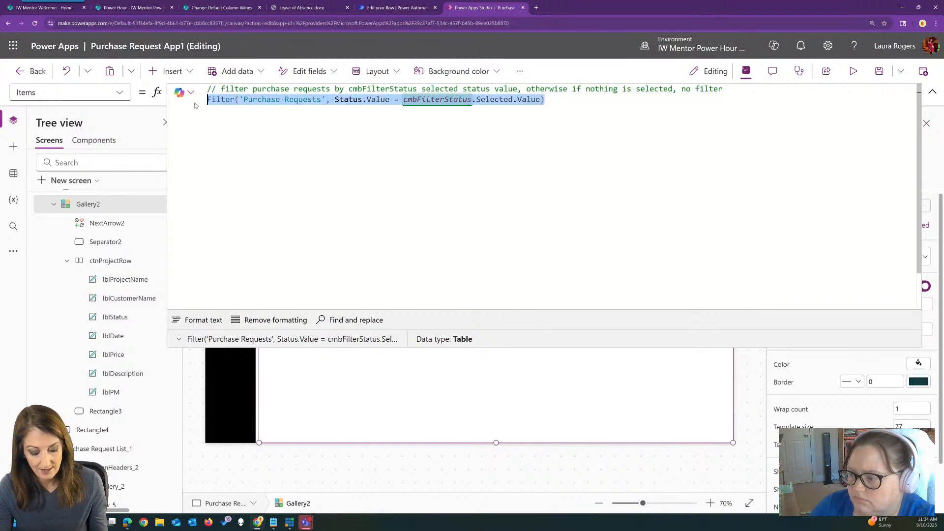
pyautogui.moveTo(583, 101); pyautogui.dragTo(228, 99)
pyautogui.press('BackSpace')
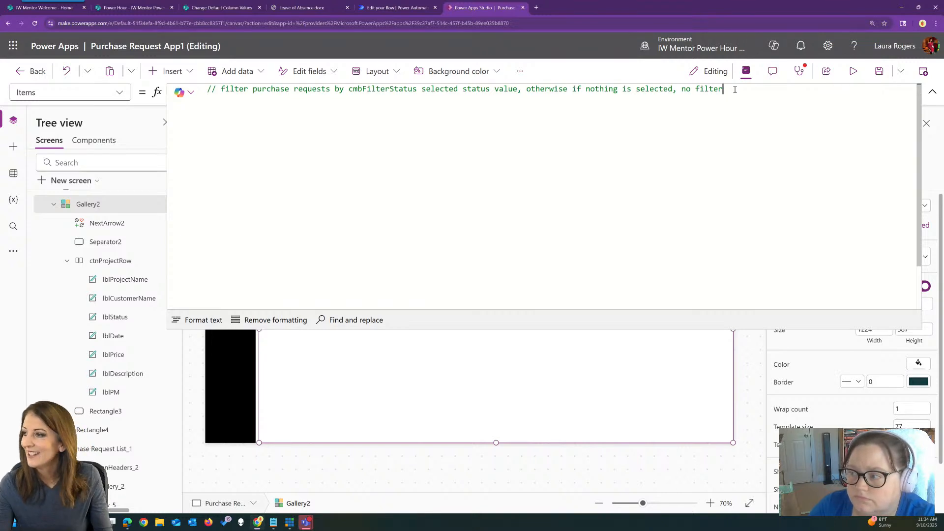
pyautogui.click(735, 89)
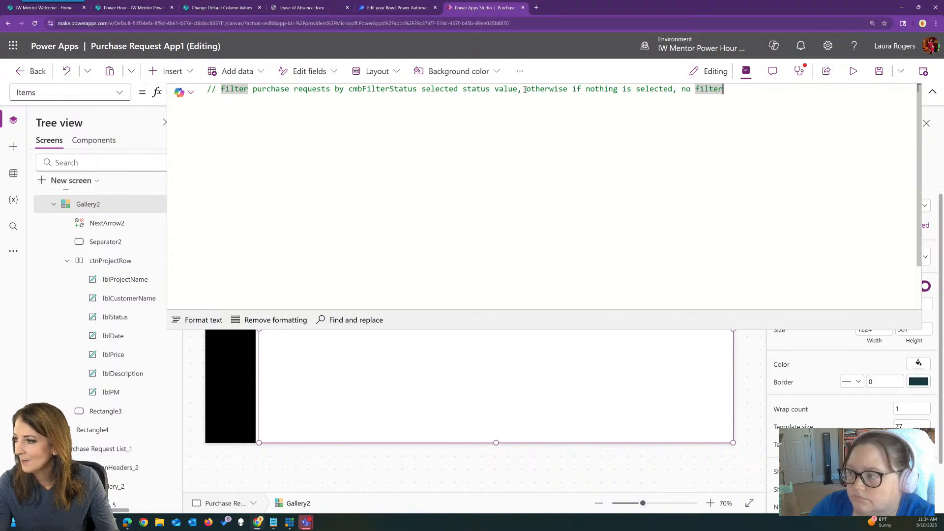
# Replace the Items comment's ending after "selected status value" with "if a status is selected" and request a Copilot suggestion
pyautogui.moveTo(520, 90); pyautogui.dragTo(772, 89)
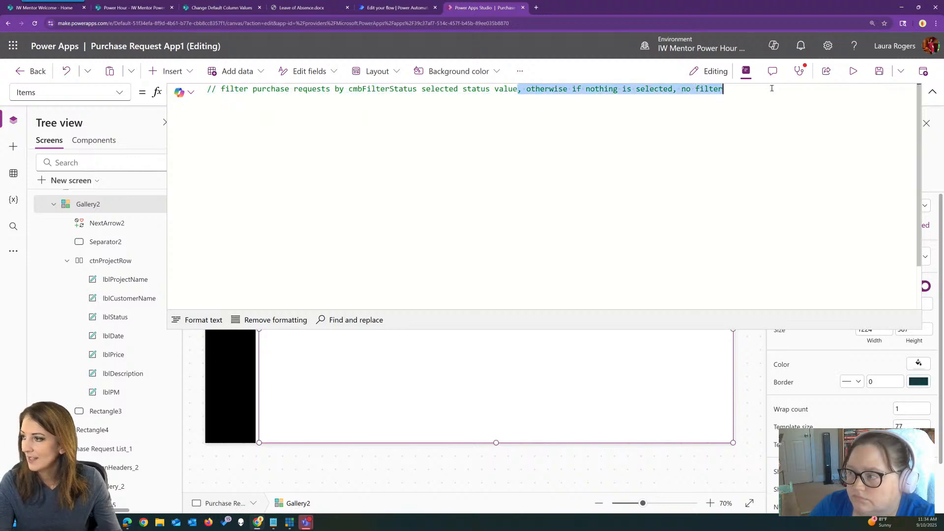
pyautogui.write('if a s')
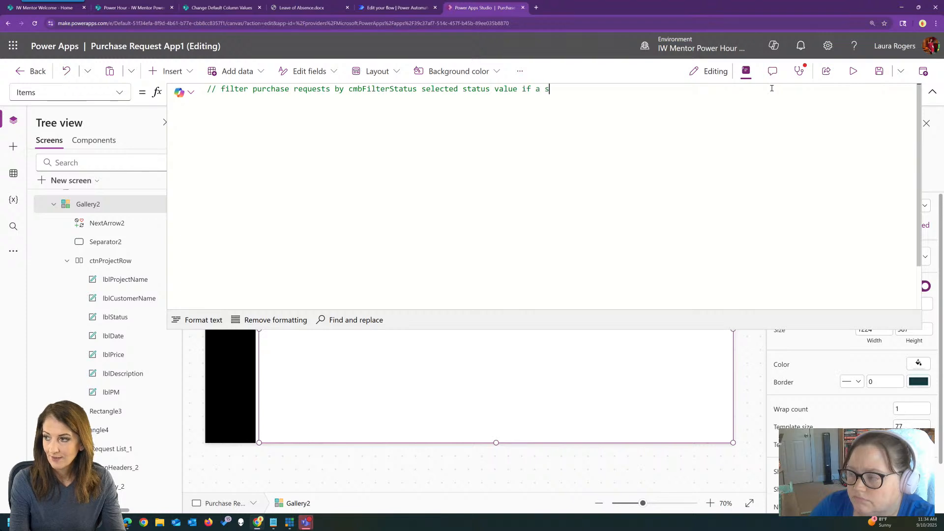
pyautogui.write('tatus is')
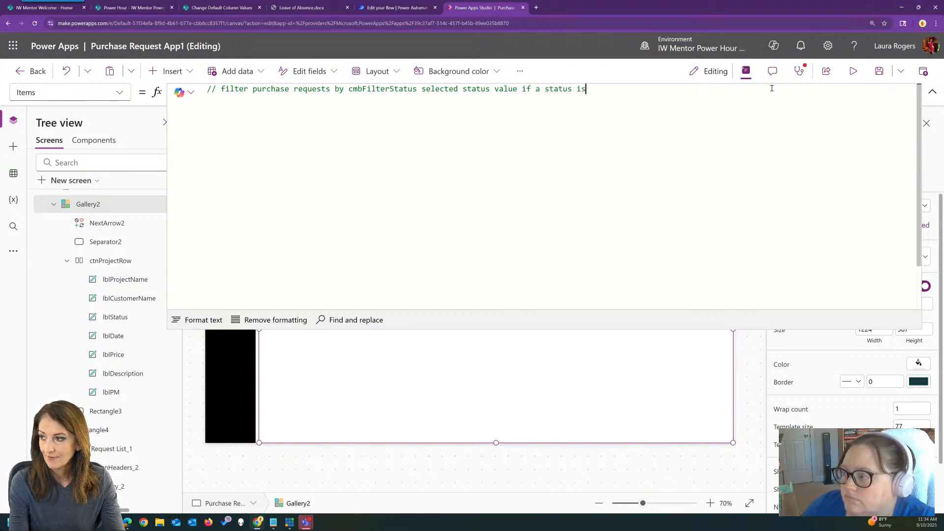
pyautogui.write(' selected')
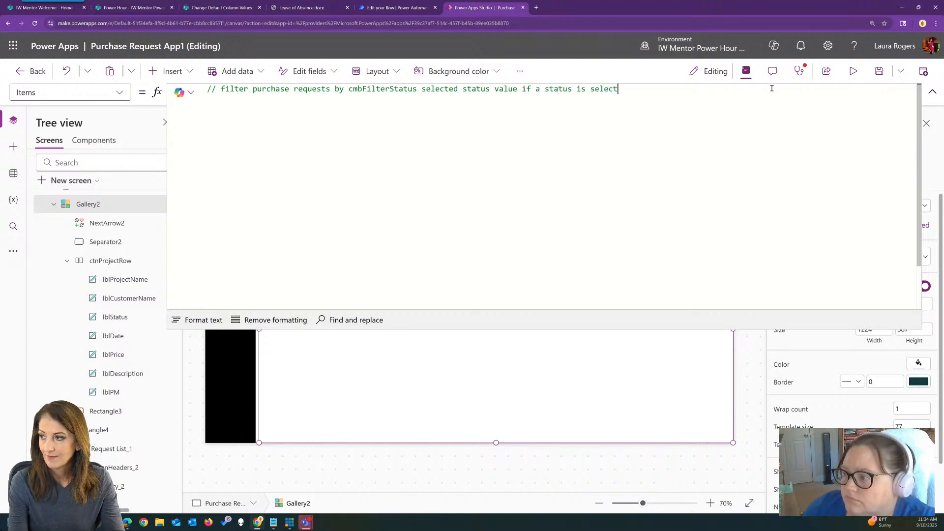
pyautogui.press('Return')
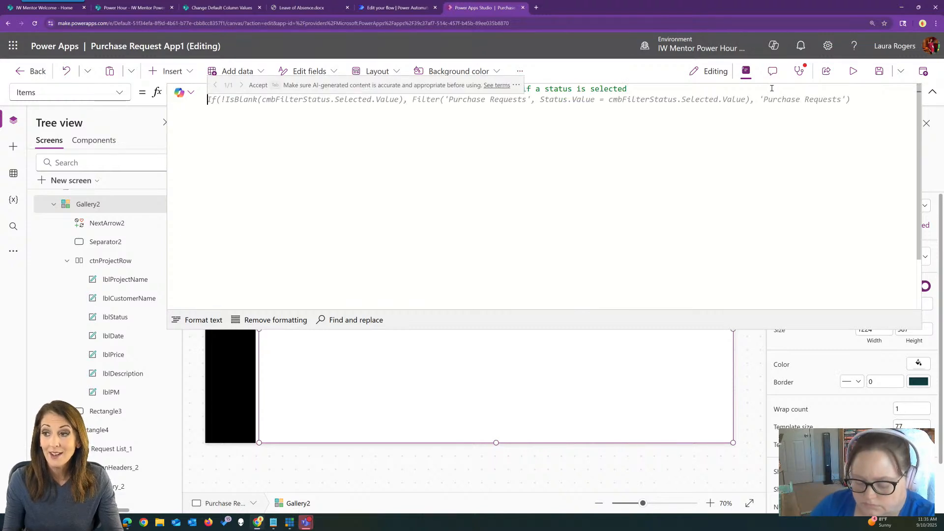
# Accept the suggested If(!IsBlank(cmbFilterStatus.Selected.Value), ...) formula for the gallery's Items, format its text, and collapse the formula editor
pyautogui.press('Tab')
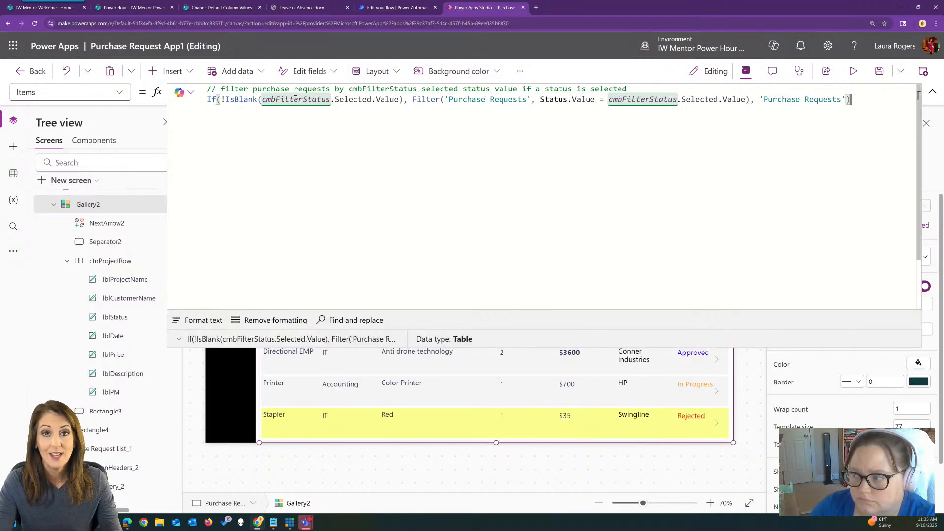
pyautogui.click(206, 320)
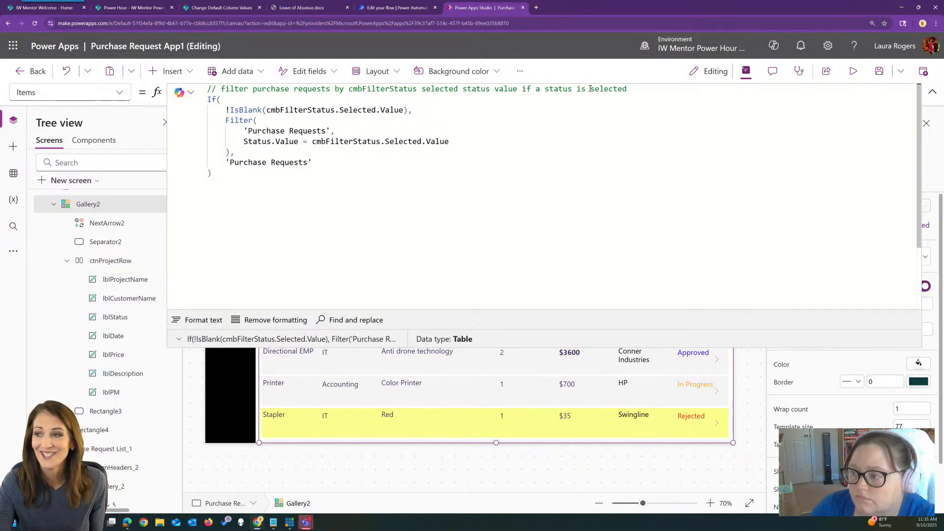
pyautogui.click(933, 92)
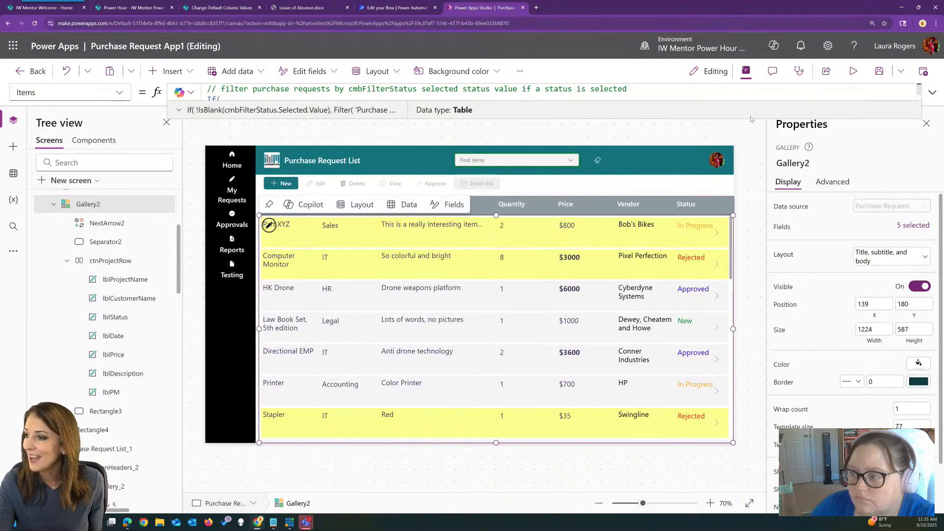
# Preview the app and filter the purchase request list by the In Progress status
pyautogui.click(853, 71)
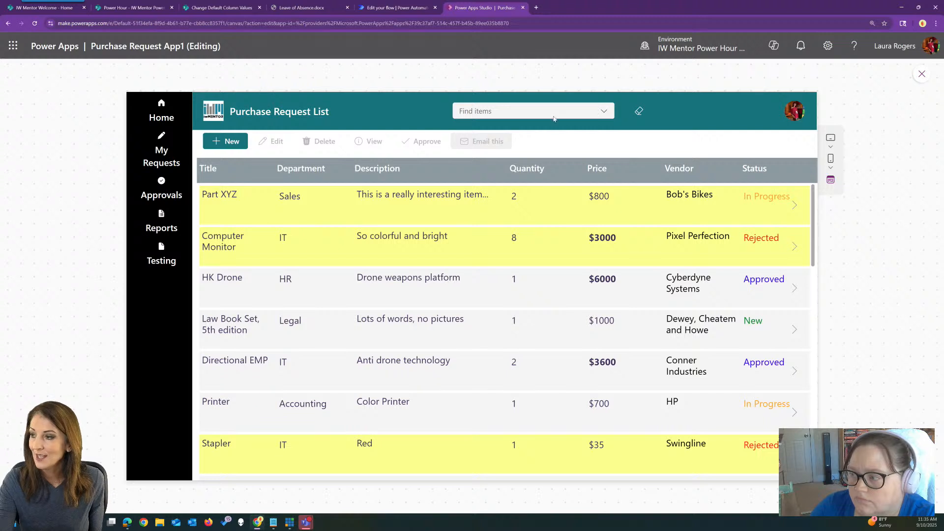
pyautogui.click(614, 116)
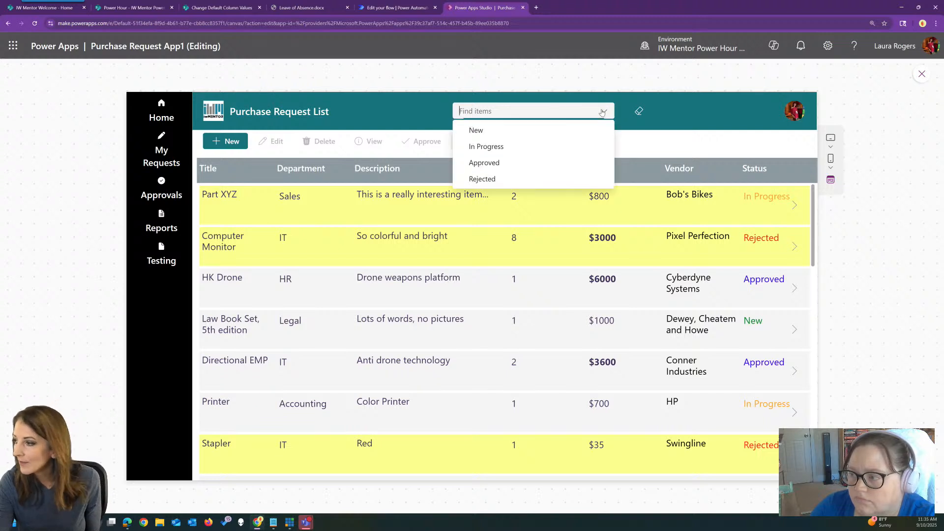
pyautogui.click(509, 146)
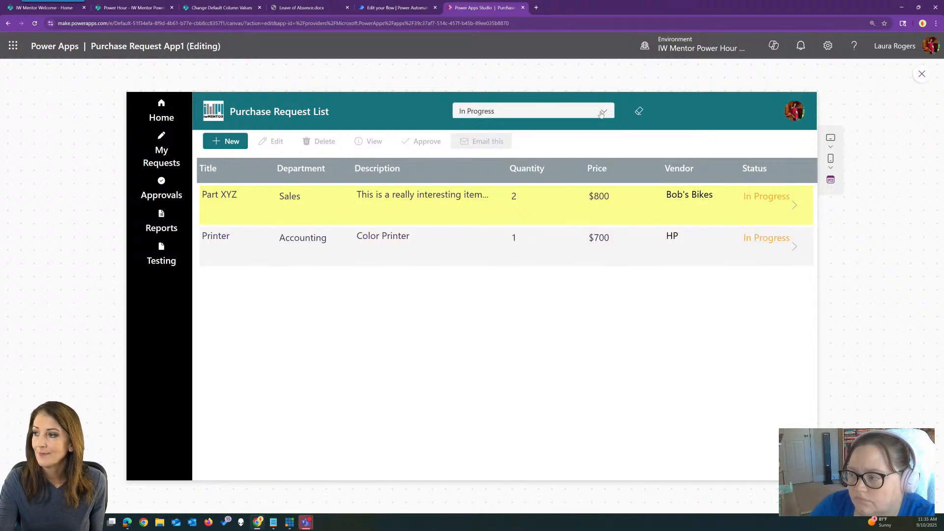